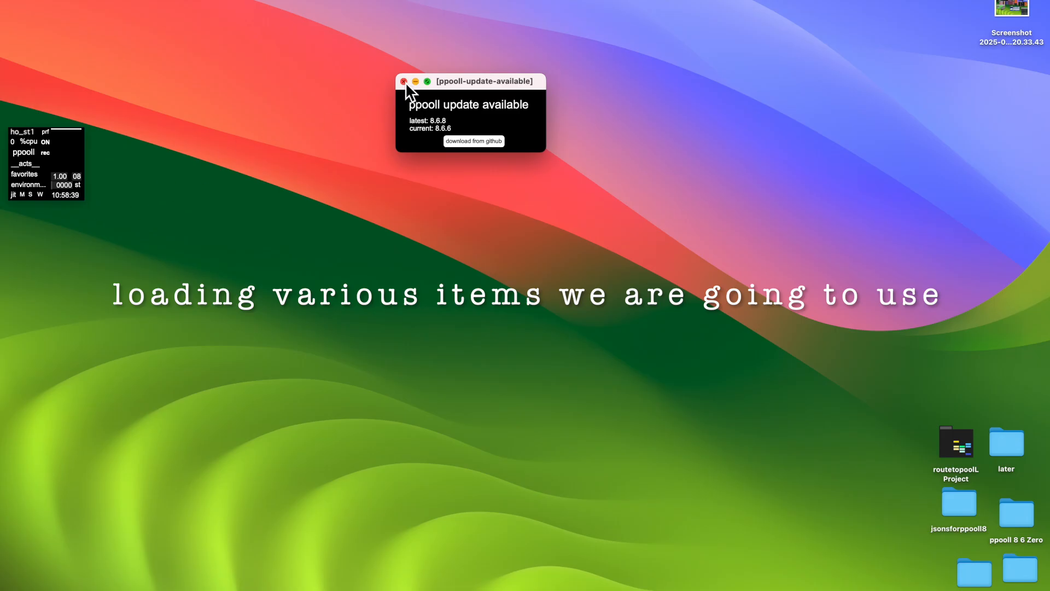
Dismiss the ppooll update notice and launch Ableton Live 12 Lite, MIDI Monitor and MIDI Patchbay
{"action": "left_click", "coordinate": [405, 81]}
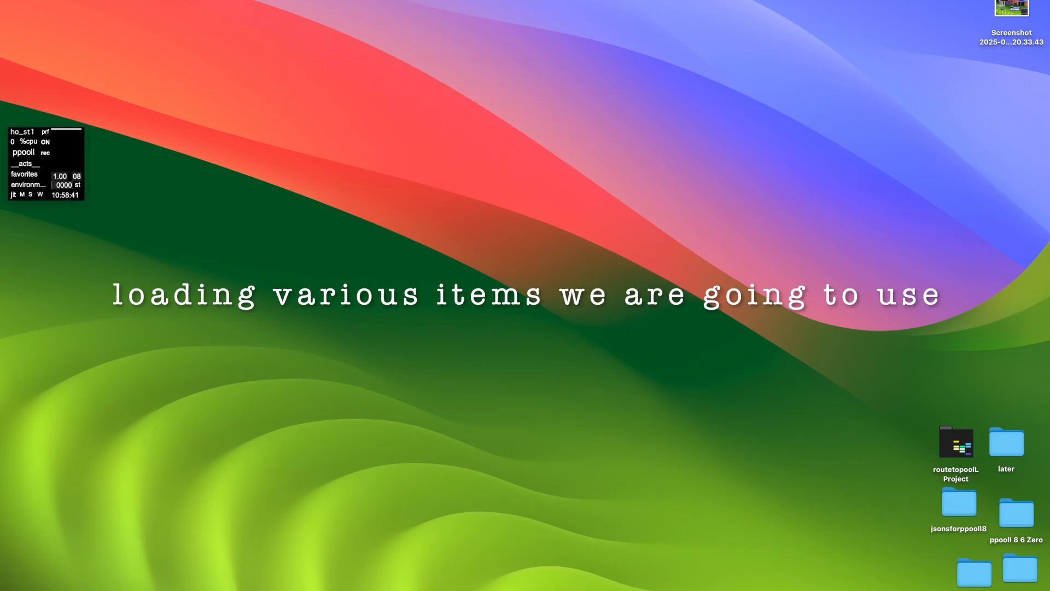
{"action": "mouse_move", "coordinate": [642, 587]}
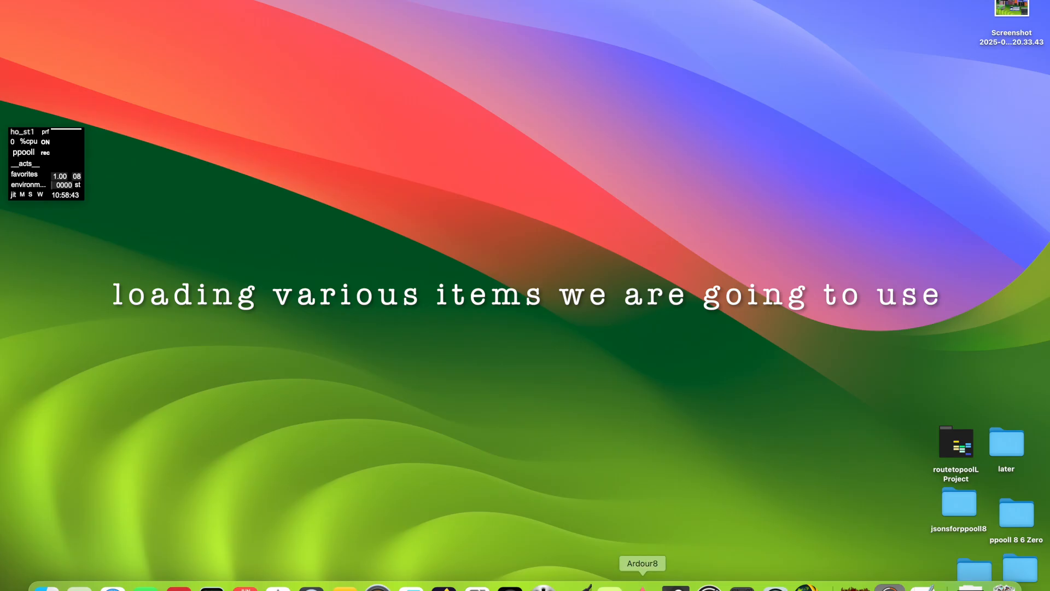
{"action": "left_click", "coordinate": [609, 588]}
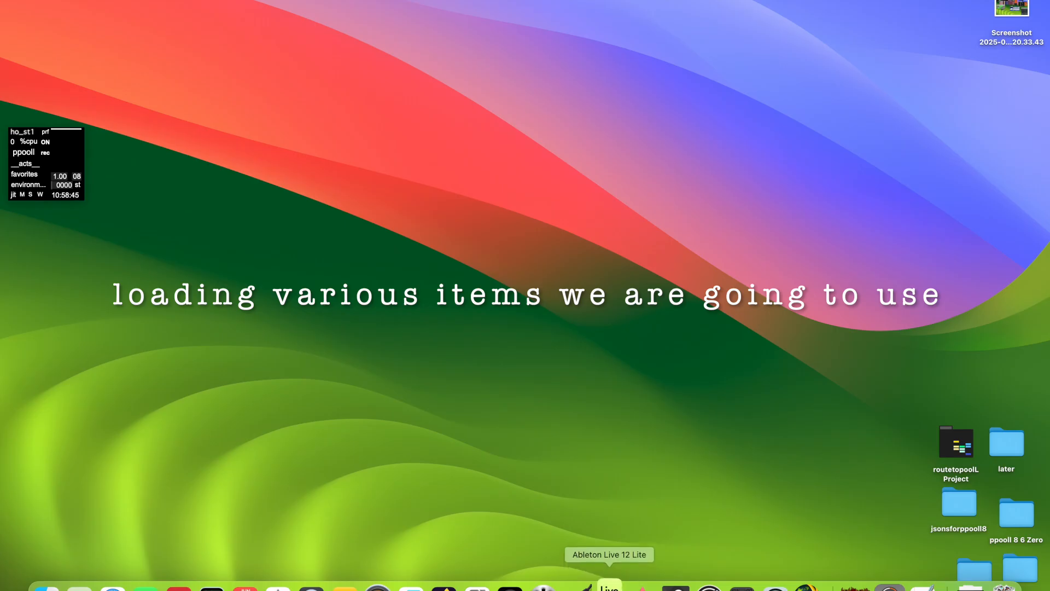
{"action": "left_click", "coordinate": [576, 586]}
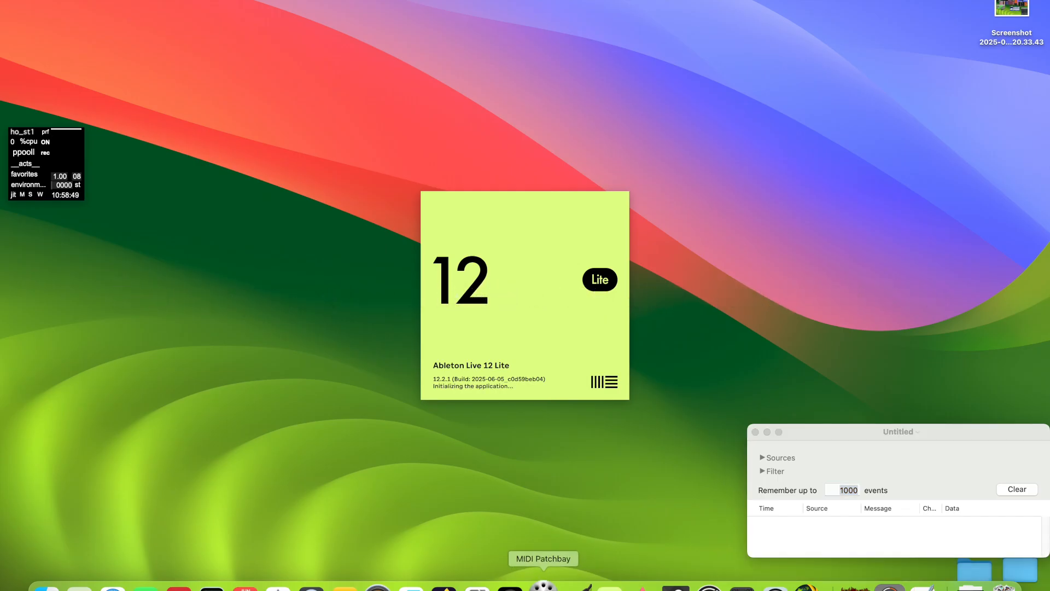
{"action": "left_click", "coordinate": [543, 586]}
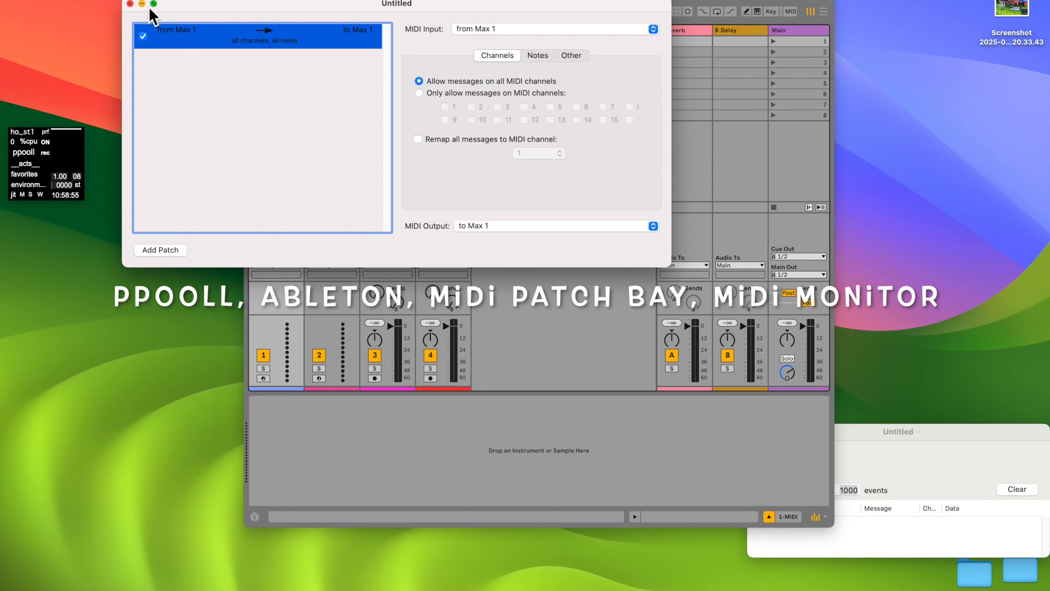
Move the untitled MIDI Patchbay window off the Live mixer and open the recent patch file midikeys
{"action": "left_click_drag", "start_coordinate": [175, 7], "coordinate": [481, 227]}
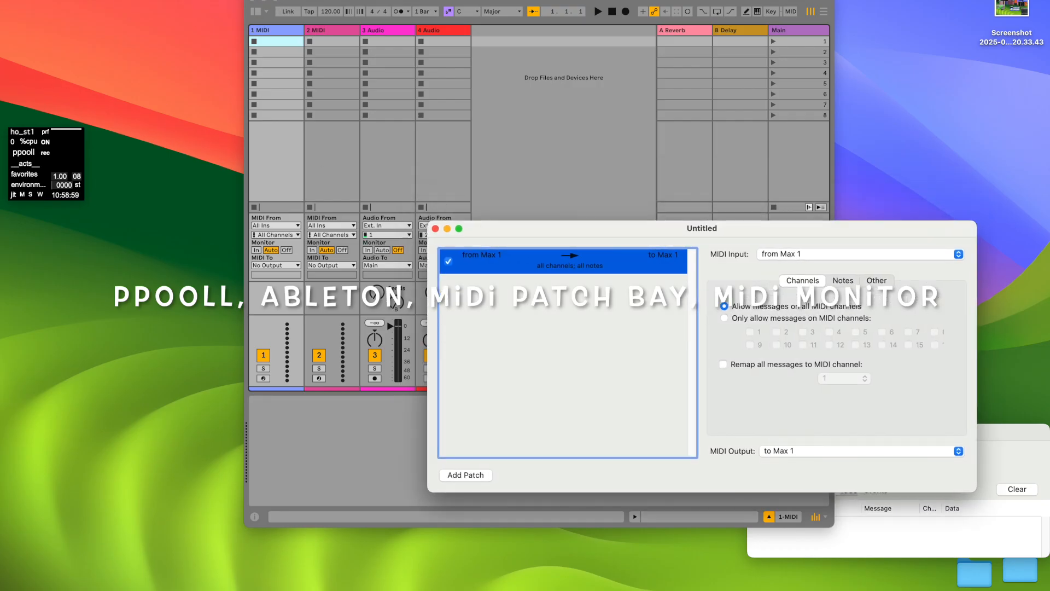
{"action": "left_click", "coordinate": [53, 0]}
{"action": "mouse_move", "coordinate": [103, 0]}
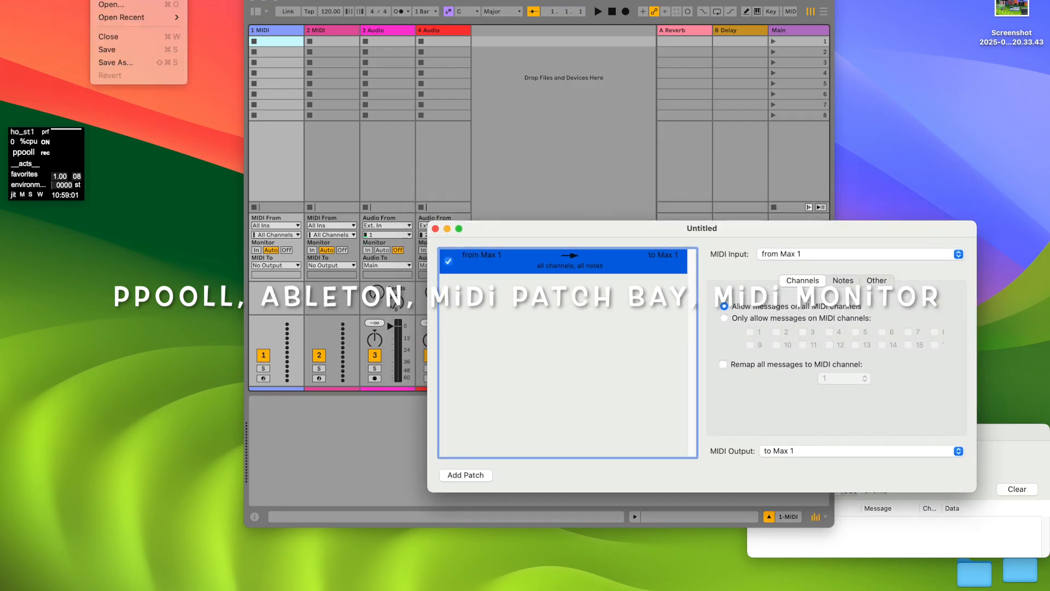
{"action": "mouse_move", "coordinate": [118, 17]}
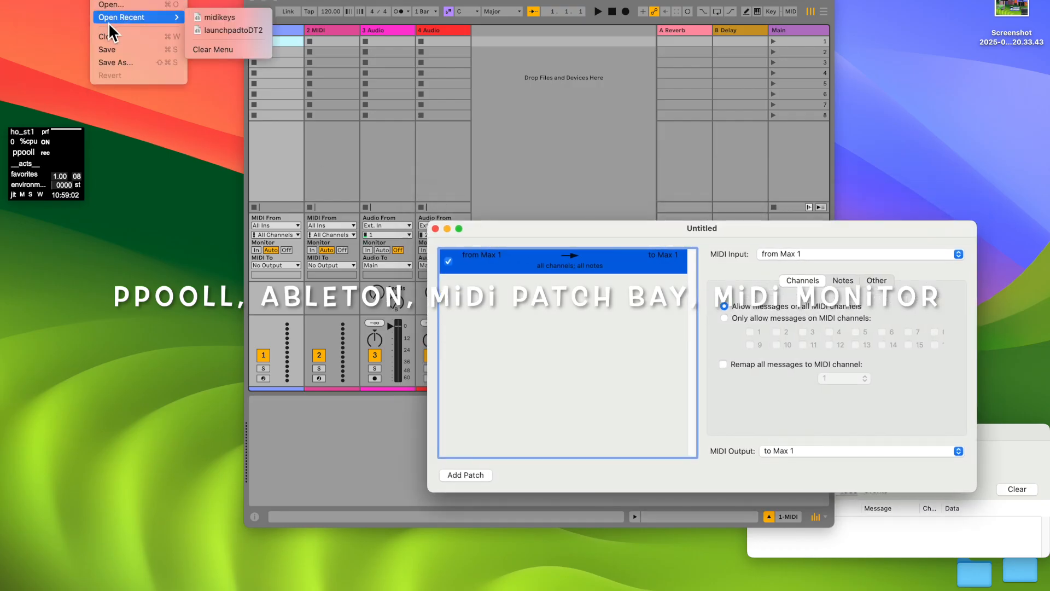
{"action": "left_click", "coordinate": [217, 18]}
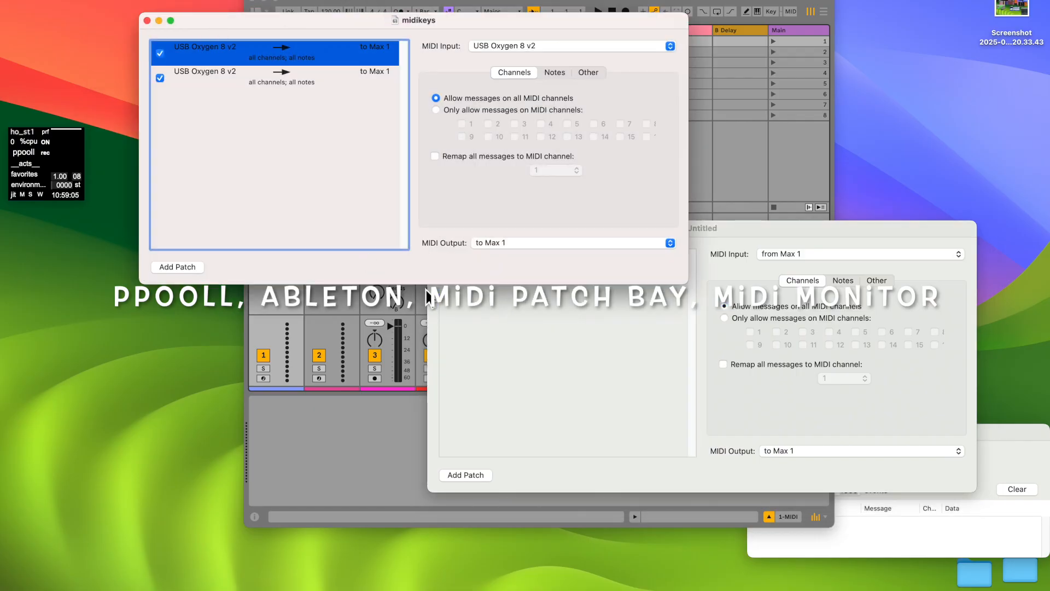
Close the untitled patch window and minimise the midikeys patch window
{"action": "left_click", "coordinate": [483, 302]}
{"action": "left_click", "coordinate": [436, 229]}
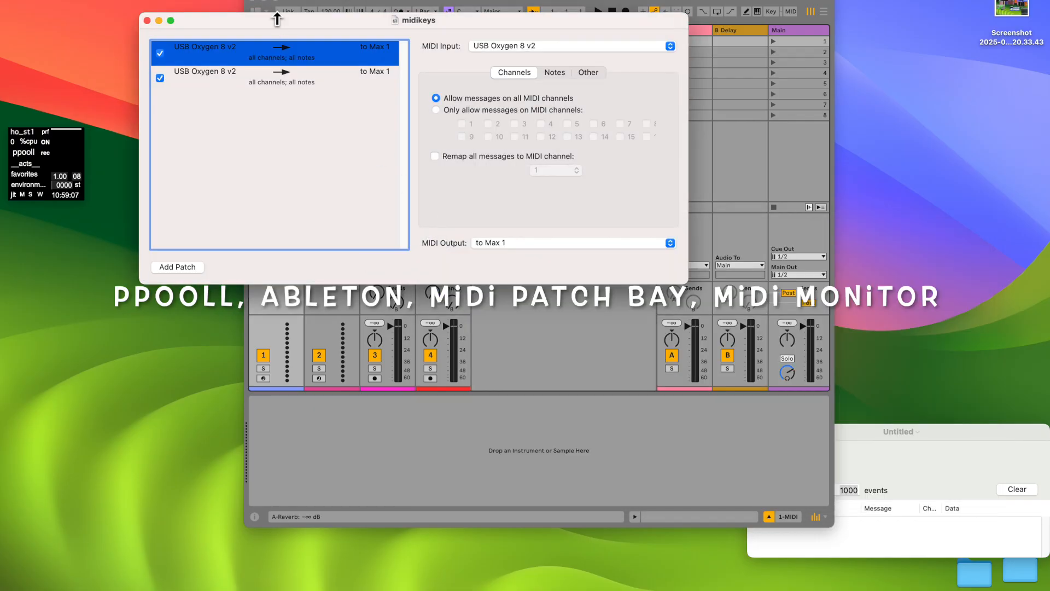
{"action": "left_click_drag", "start_coordinate": [250, 18], "coordinate": [553, 340]}
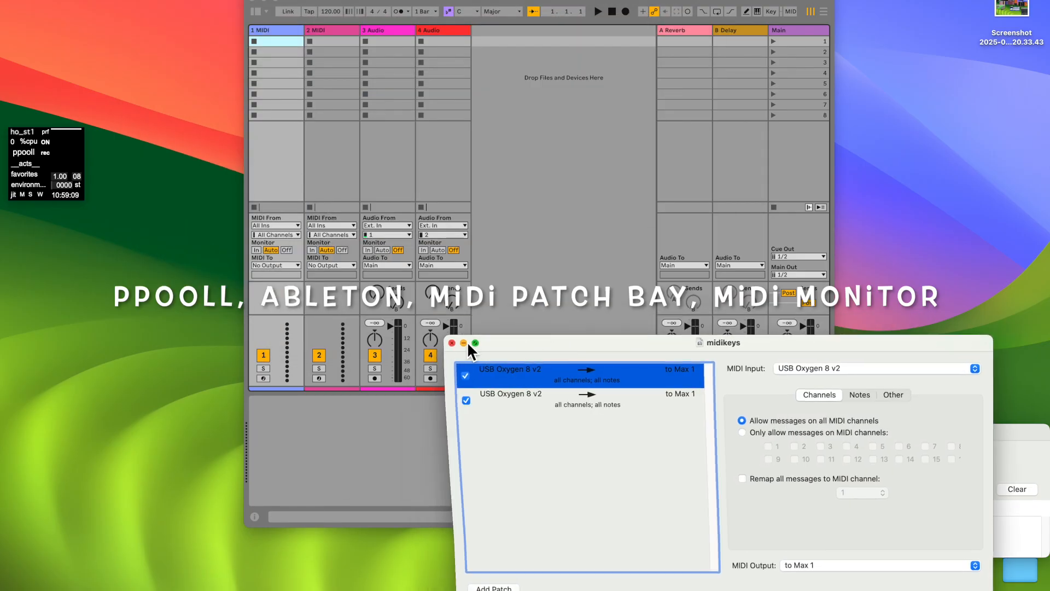
{"action": "left_click", "coordinate": [464, 343]}
Switch to Ableton Live and open the recent set "routetopoolL with Midi.als"
{"action": "left_click", "coordinate": [363, 3]}
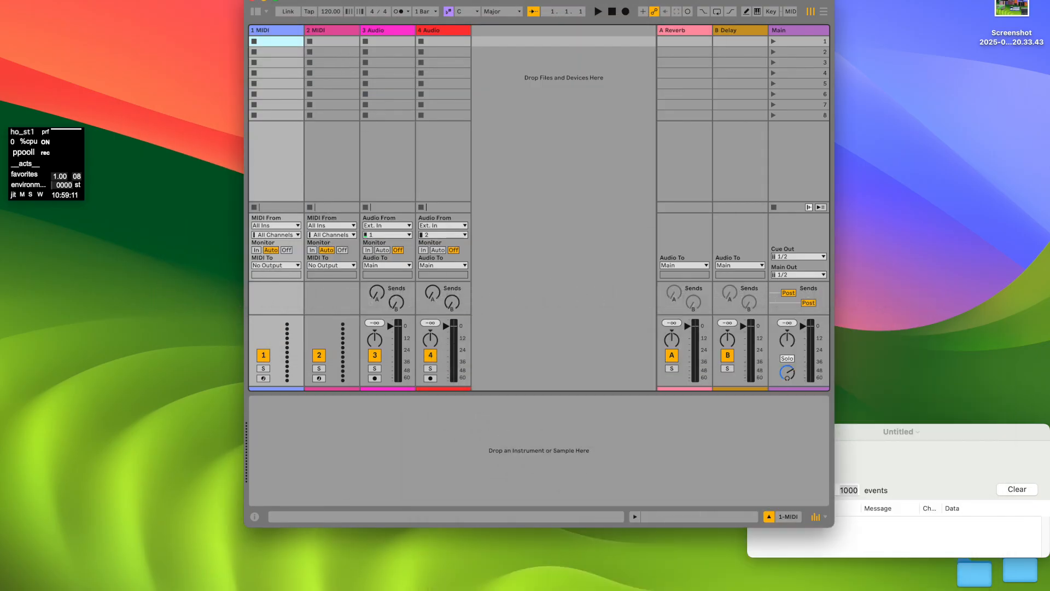
{"action": "left_click", "coordinate": [63, 0]}
{"action": "mouse_move", "coordinate": [75, 12]}
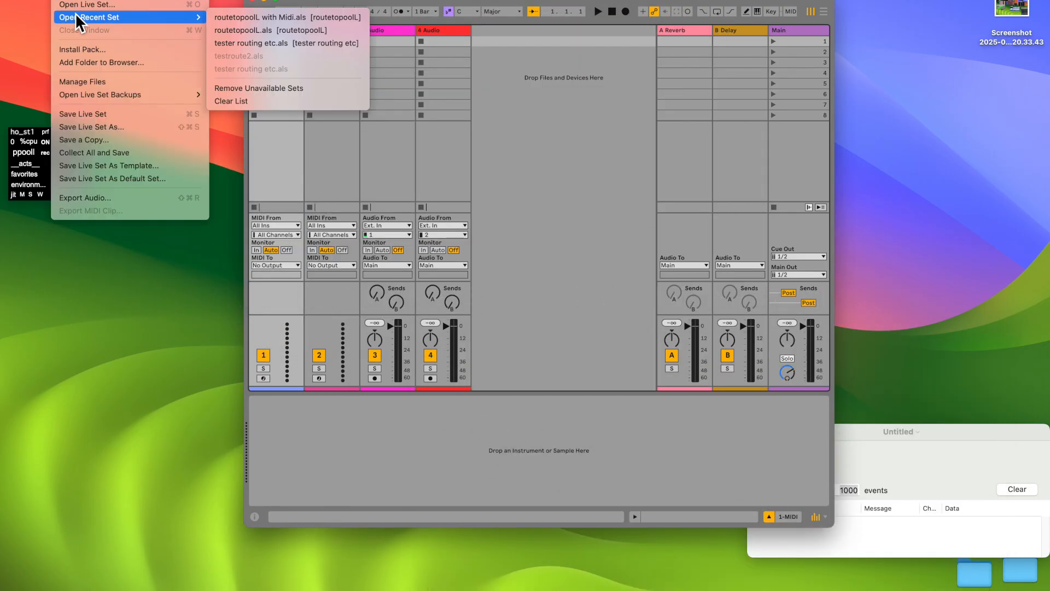
{"action": "left_click", "coordinate": [251, 17]}
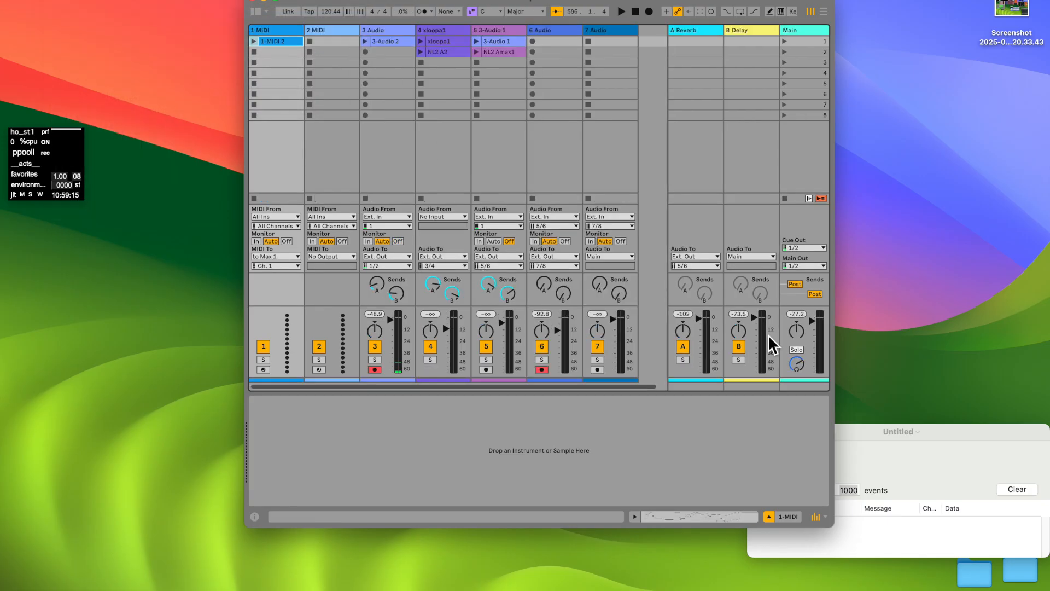
Open the system's Audio Devices settings and examine the Aggregate Device and Multi-Output Device configurations
{"action": "mouse_move", "coordinate": [853, 587]}
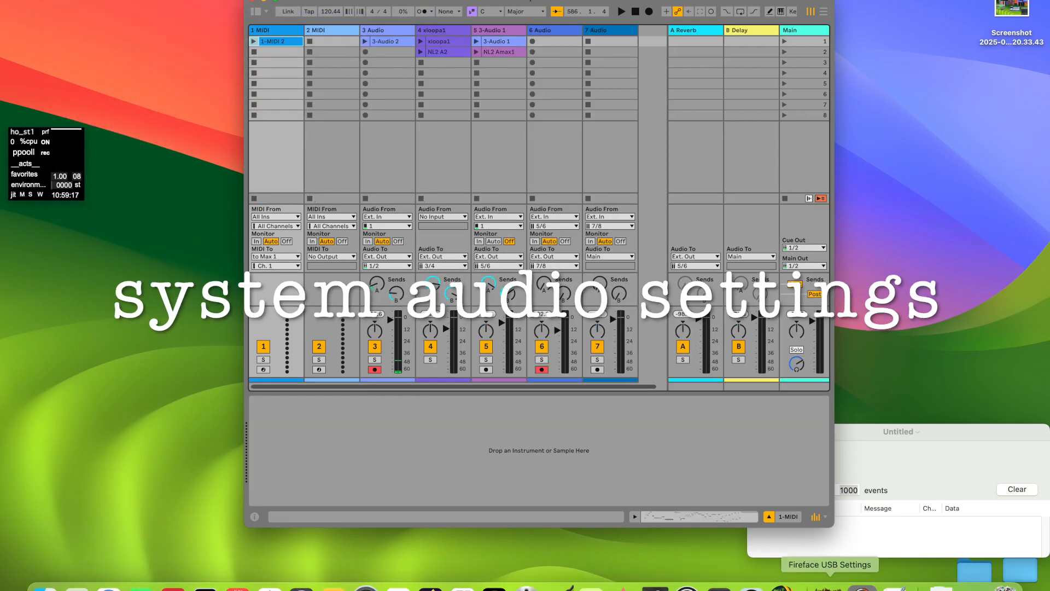
{"action": "left_click", "coordinate": [719, 586]}
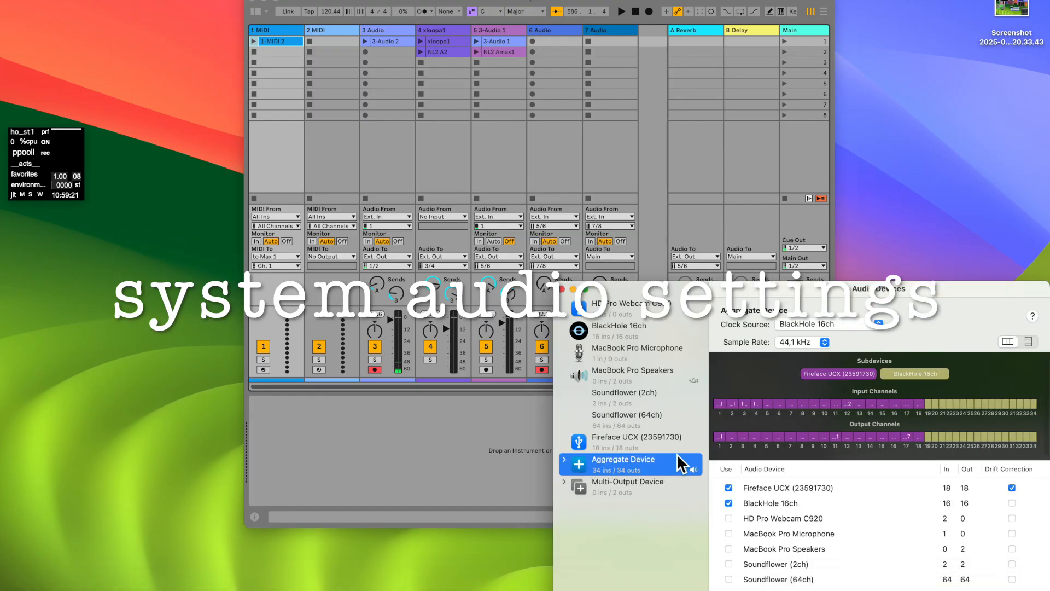
{"action": "left_click_drag", "start_coordinate": [667, 283], "coordinate": [674, 85]}
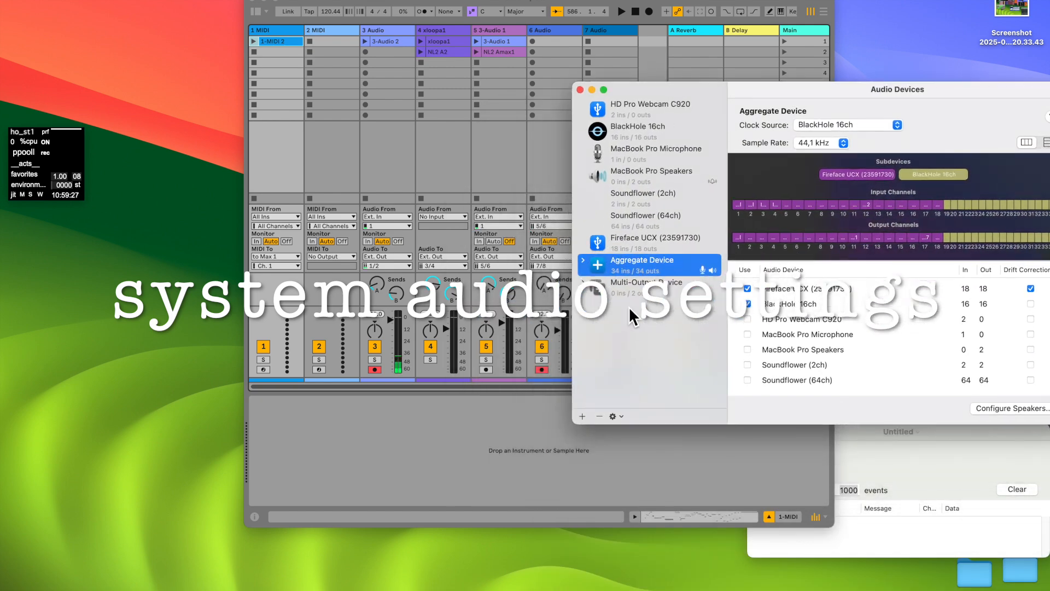
{"action": "left_click", "coordinate": [642, 291]}
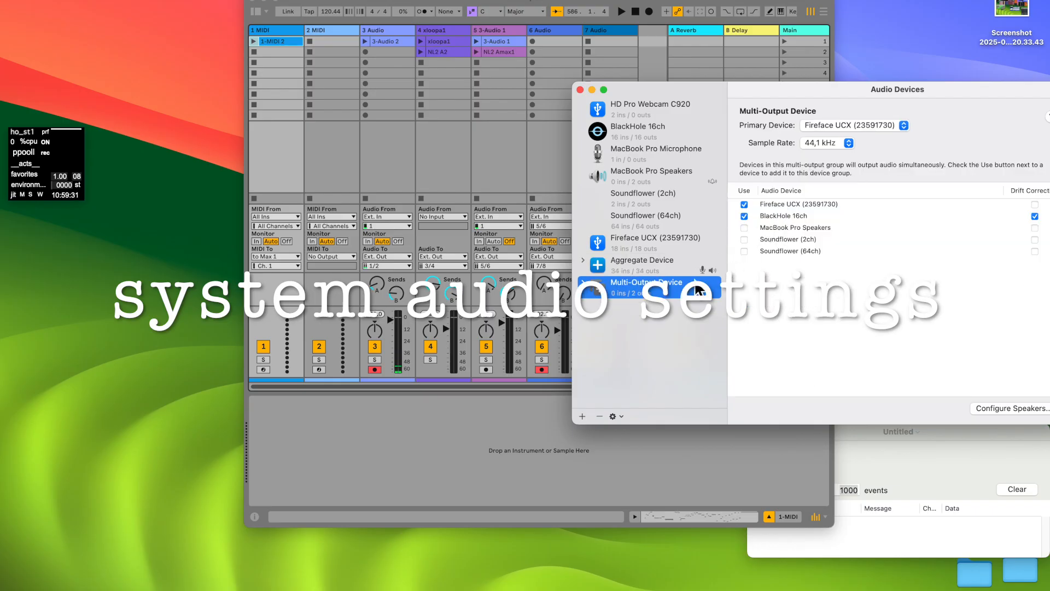
{"action": "left_click", "coordinate": [648, 263]}
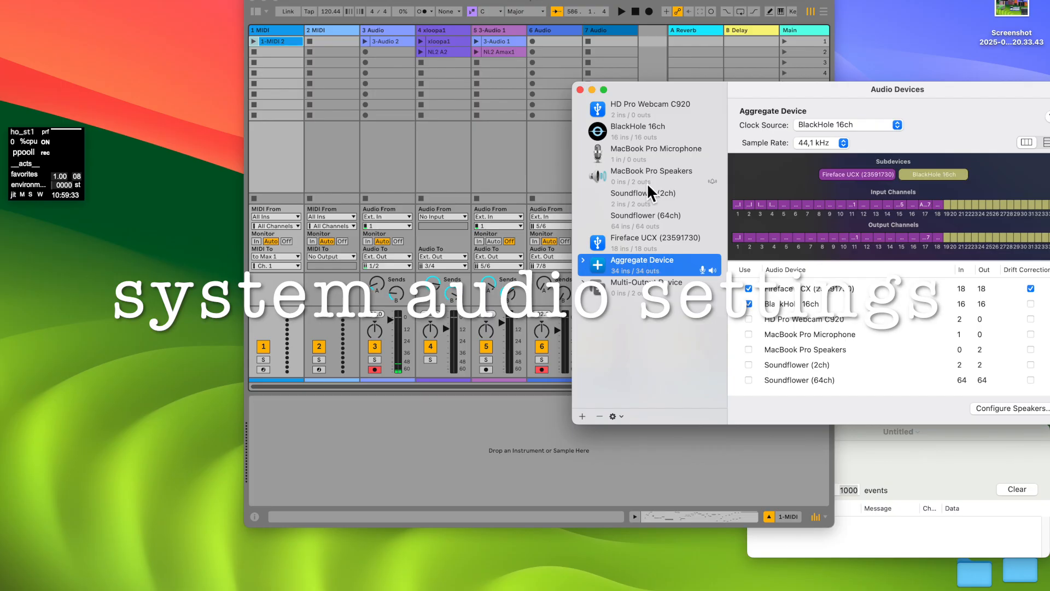
Move the Audio Devices window off the mixer and load the sinsecough.json environment in ppooll
{"action": "left_click_drag", "start_coordinate": [664, 86], "coordinate": [726, 199]}
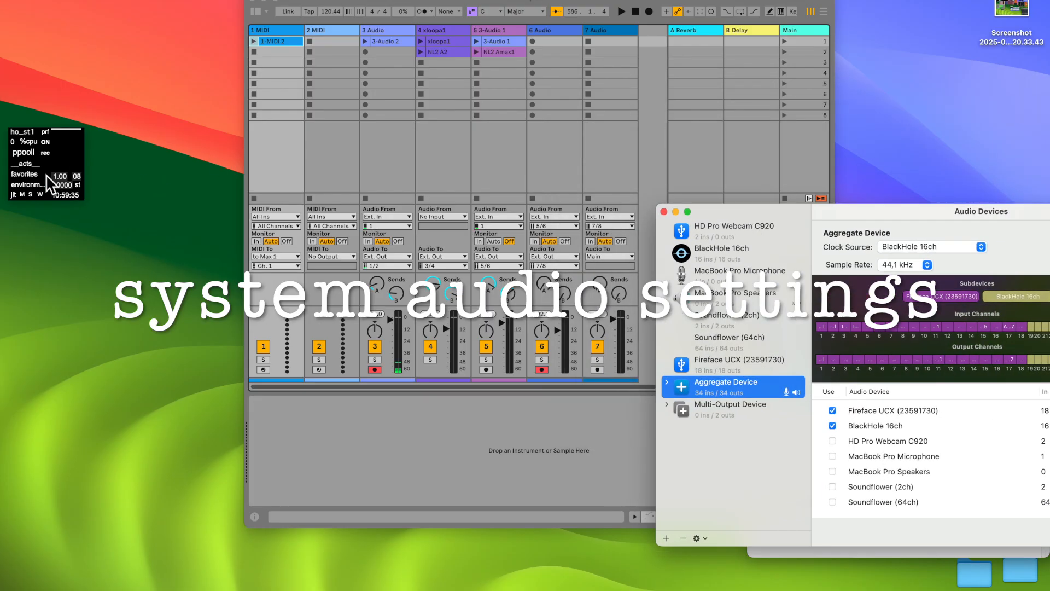
{"action": "left_click", "coordinate": [33, 185]}
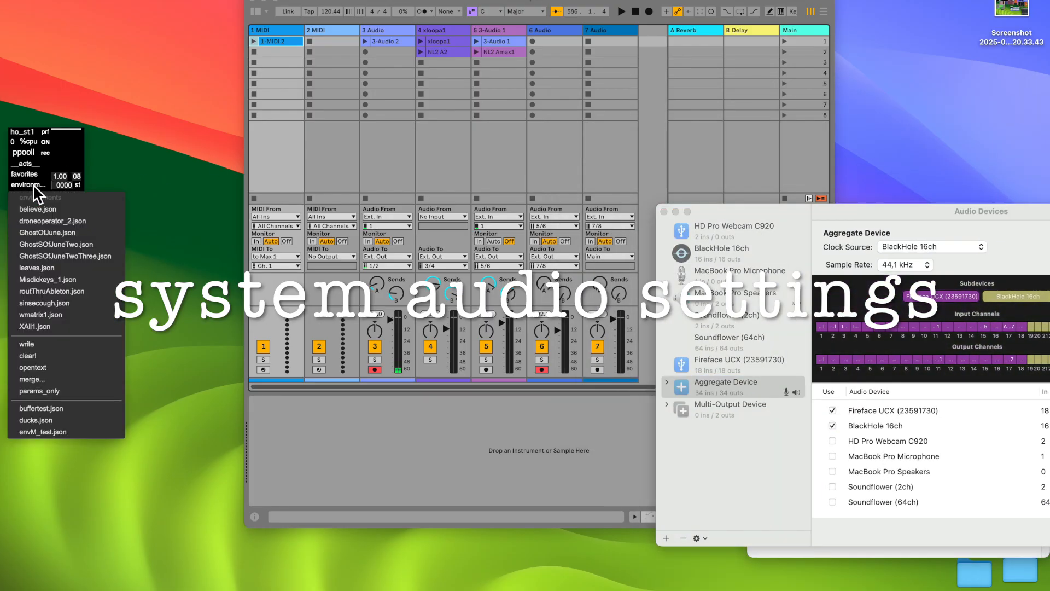
{"action": "left_click", "coordinate": [35, 304]}
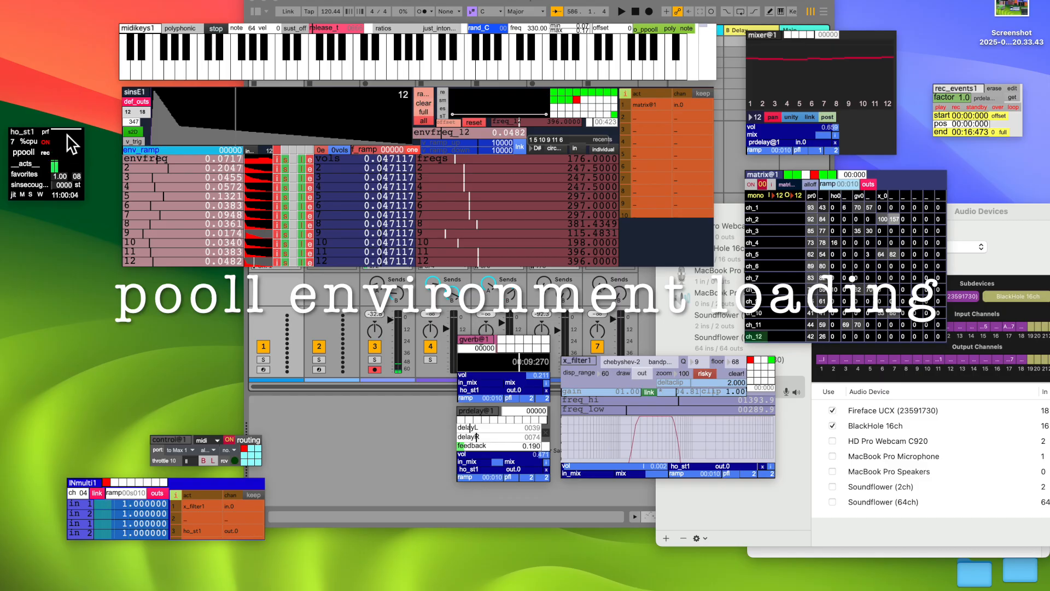
Add a jit.grab@ camera act in ppooll and place it above the control@1 act
{"action": "left_click", "coordinate": [28, 163]}
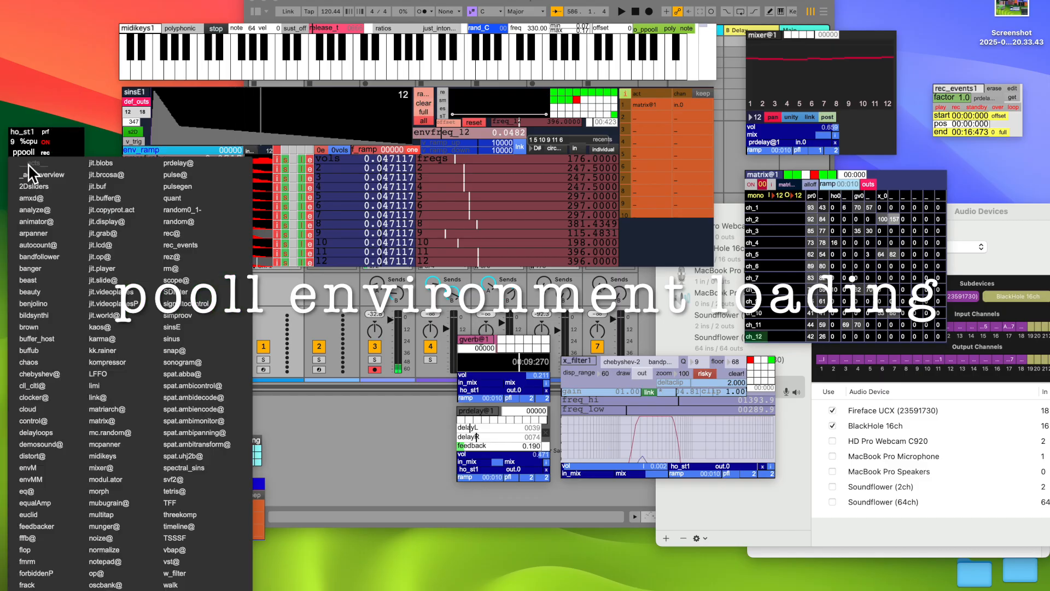
{"action": "left_click", "coordinate": [102, 233]}
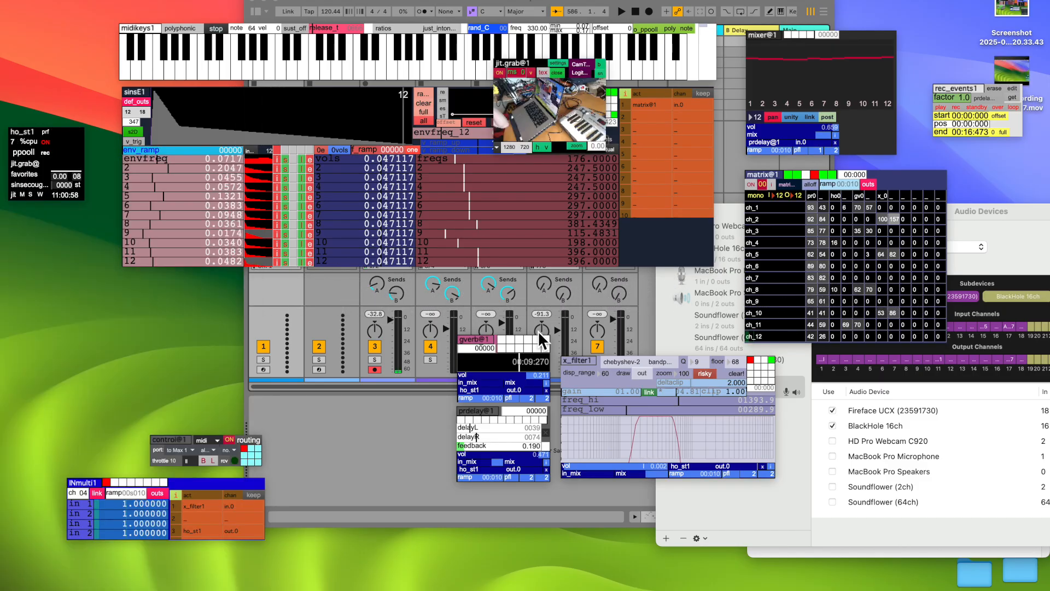
{"action": "left_click_drag", "start_coordinate": [508, 61], "coordinate": [66, 306]}
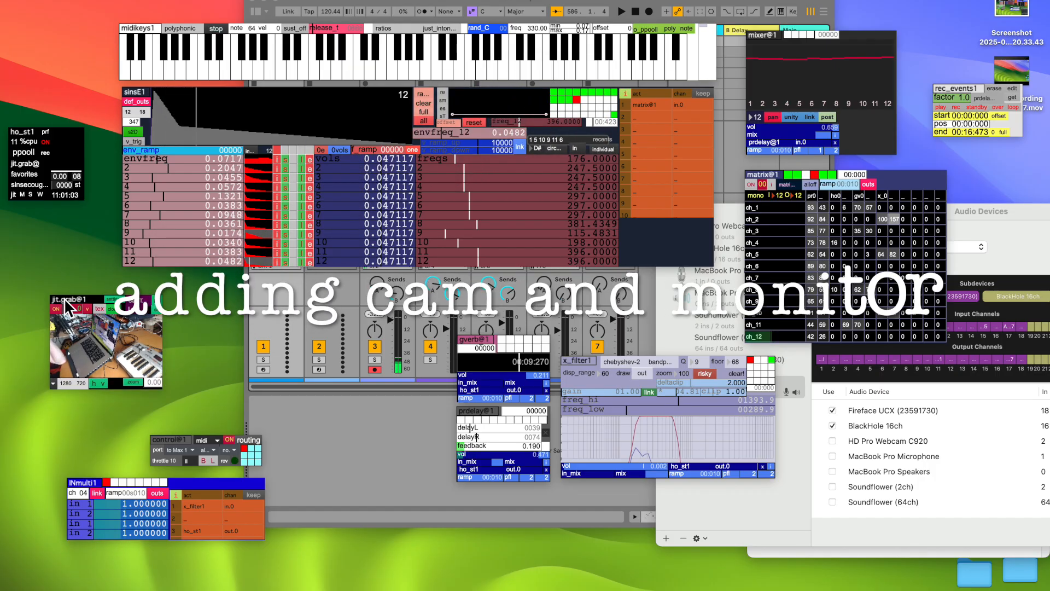
Add a jit.display@ act and set its video source to jit.grab@1
{"action": "left_click", "coordinate": [24, 163]}
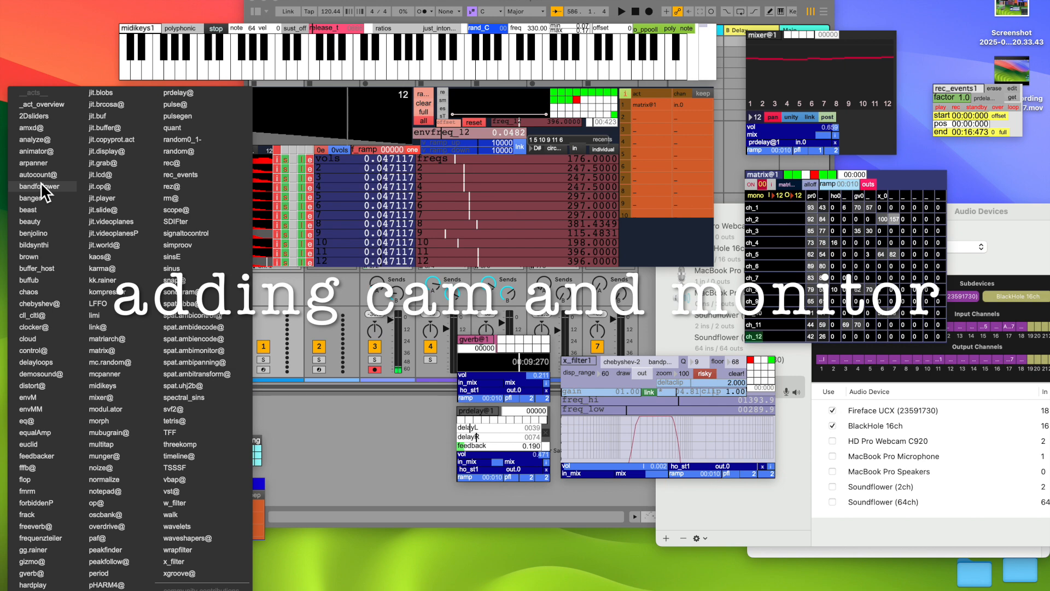
{"action": "left_click", "coordinate": [119, 150]}
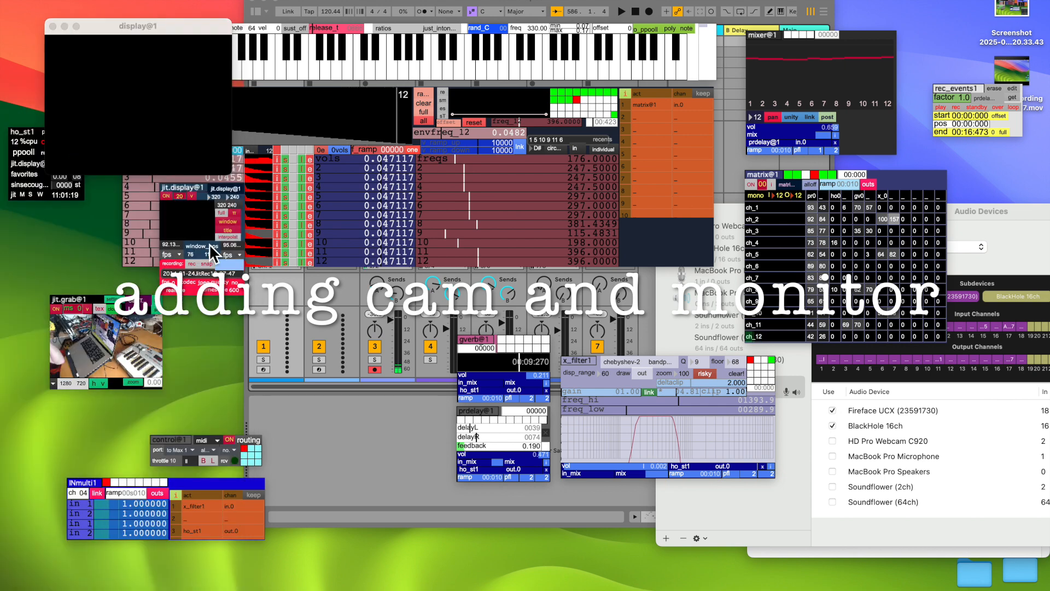
{"action": "left_click", "coordinate": [227, 191]}
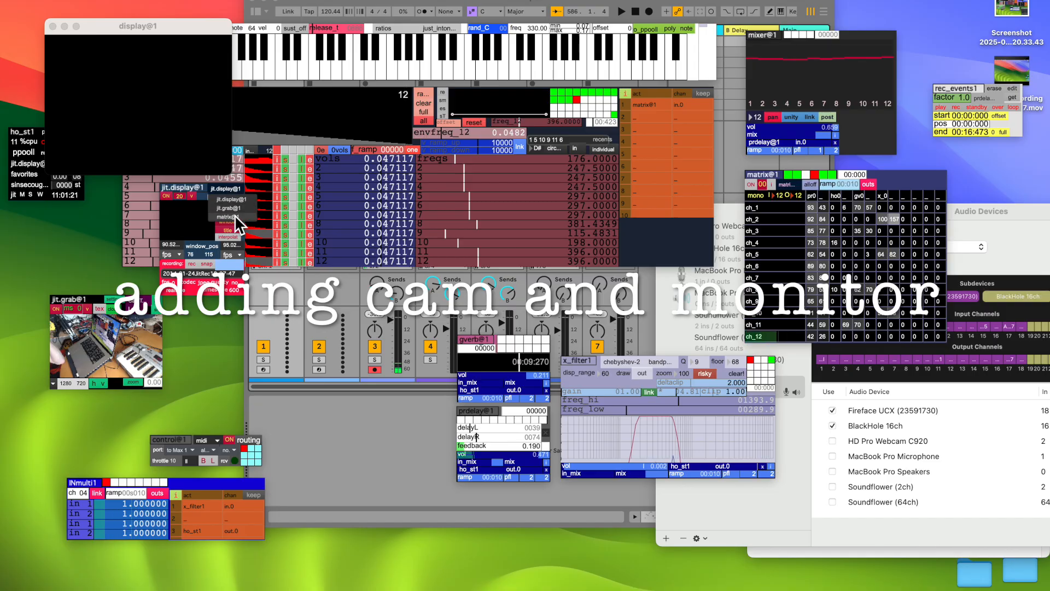
{"action": "left_click", "coordinate": [235, 208]}
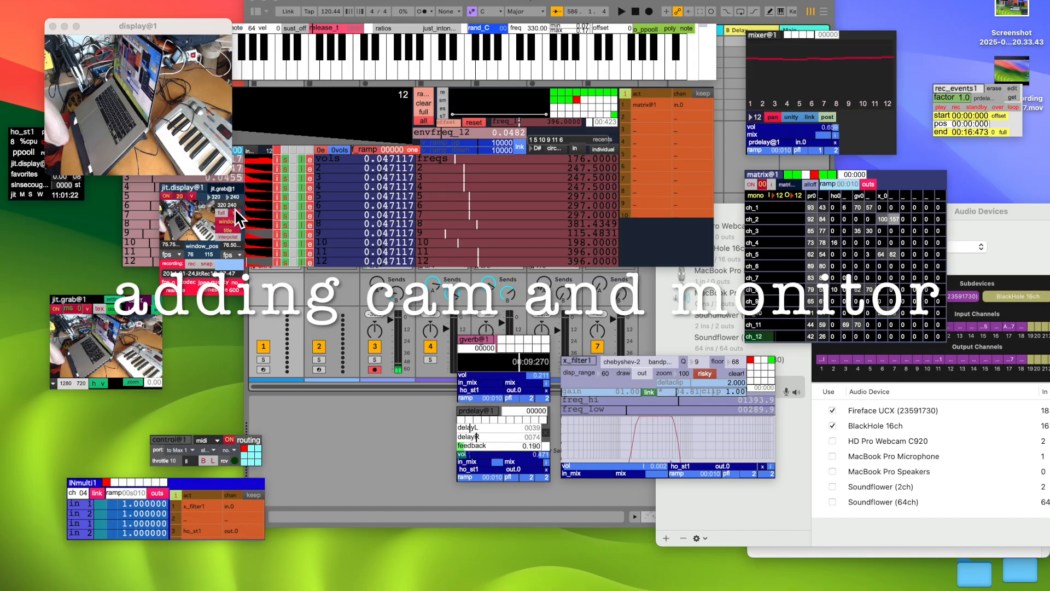
Enlarge the display@1 video window and move it to the lower-right corner of the desktop
{"action": "left_click", "coordinate": [231, 169]}
{"action": "left_click_drag", "start_coordinate": [235, 189], "coordinate": [310, 221]}
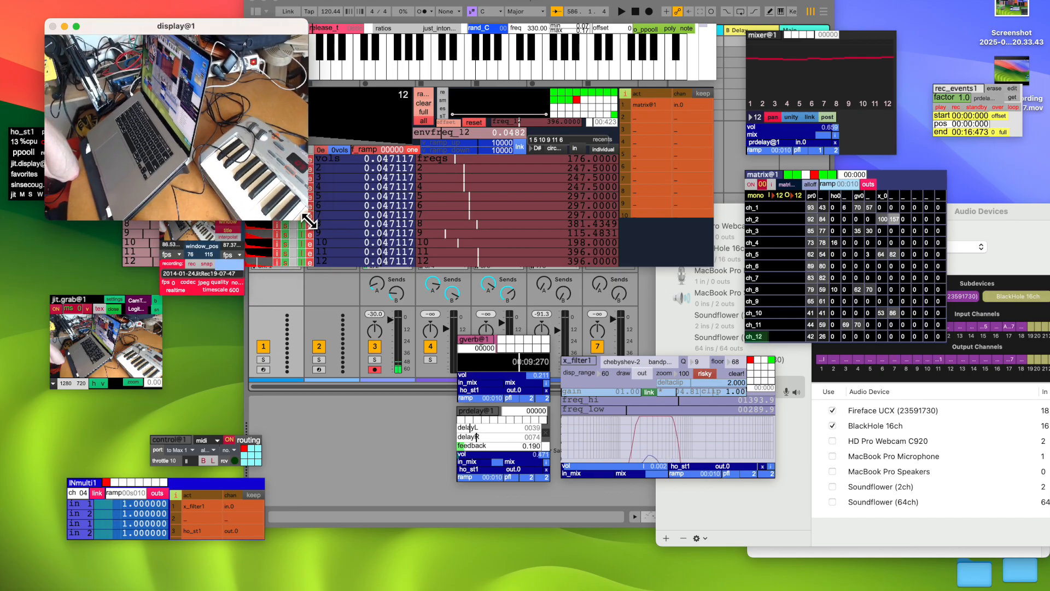
{"action": "left_click_drag", "start_coordinate": [148, 28], "coordinate": [885, 383]}
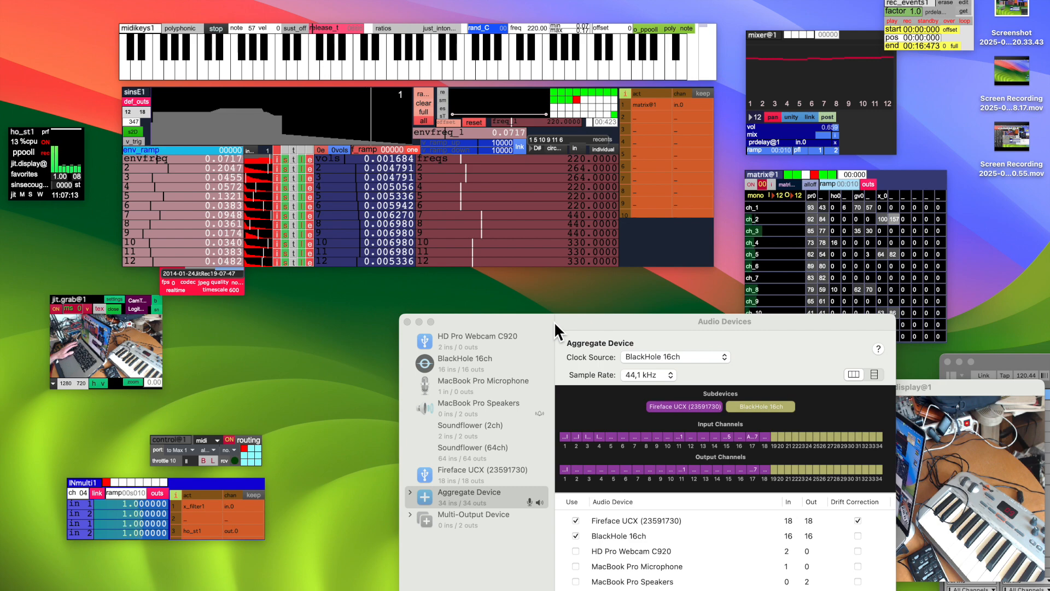
Move the Audio Devices window up above the camera display and bring Ableton Live 12 Lite to the front
{"action": "left_click_drag", "start_coordinate": [553, 321], "coordinate": [687, 57]}
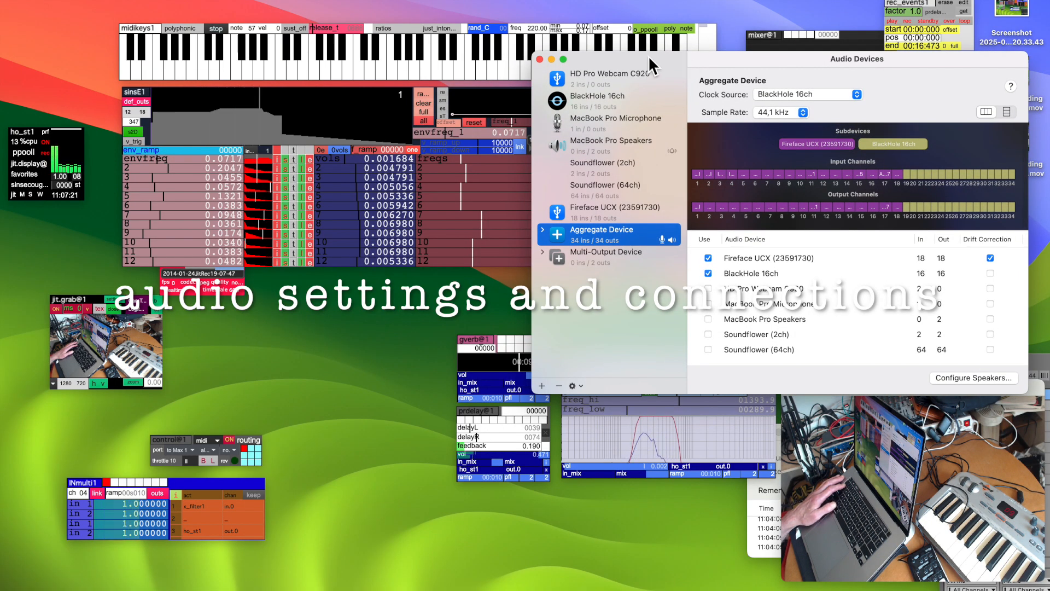
{"action": "left_click_drag", "start_coordinate": [641, 60], "coordinate": [644, 60]}
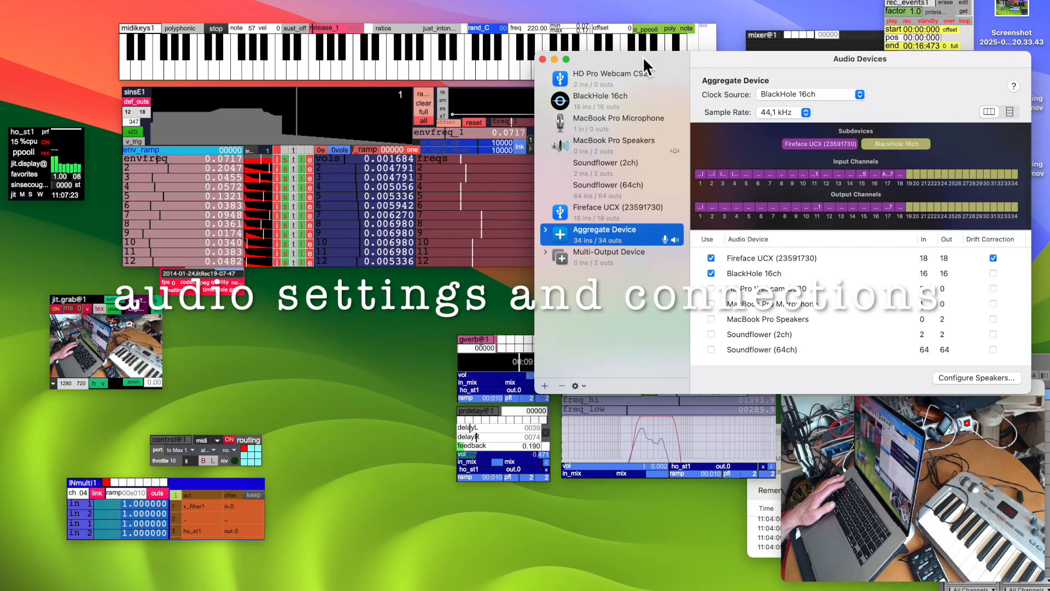
{"action": "mouse_move", "coordinate": [655, 589]}
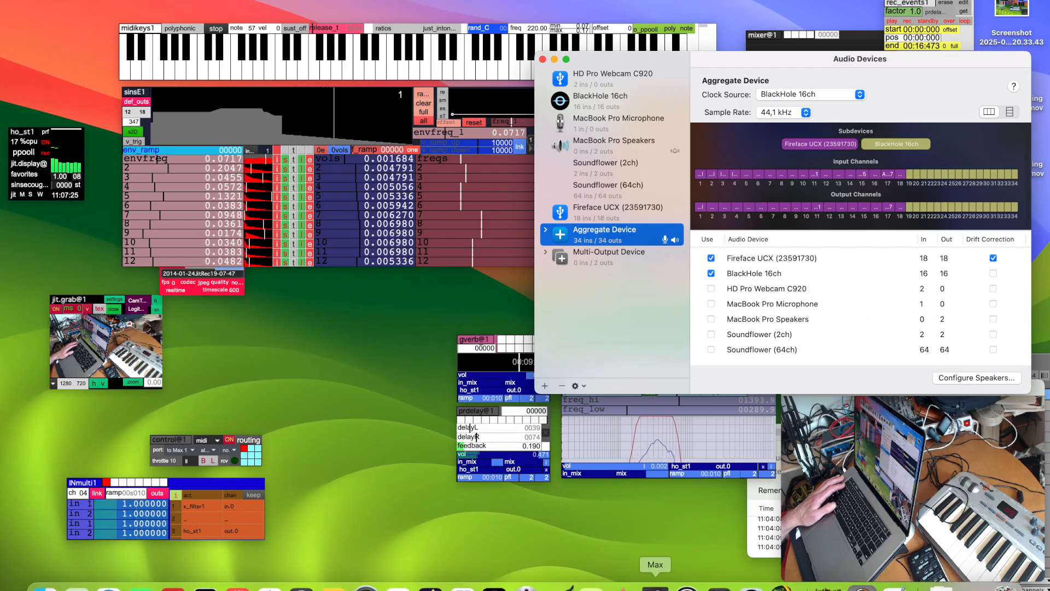
{"action": "left_click", "coordinate": [590, 581]}
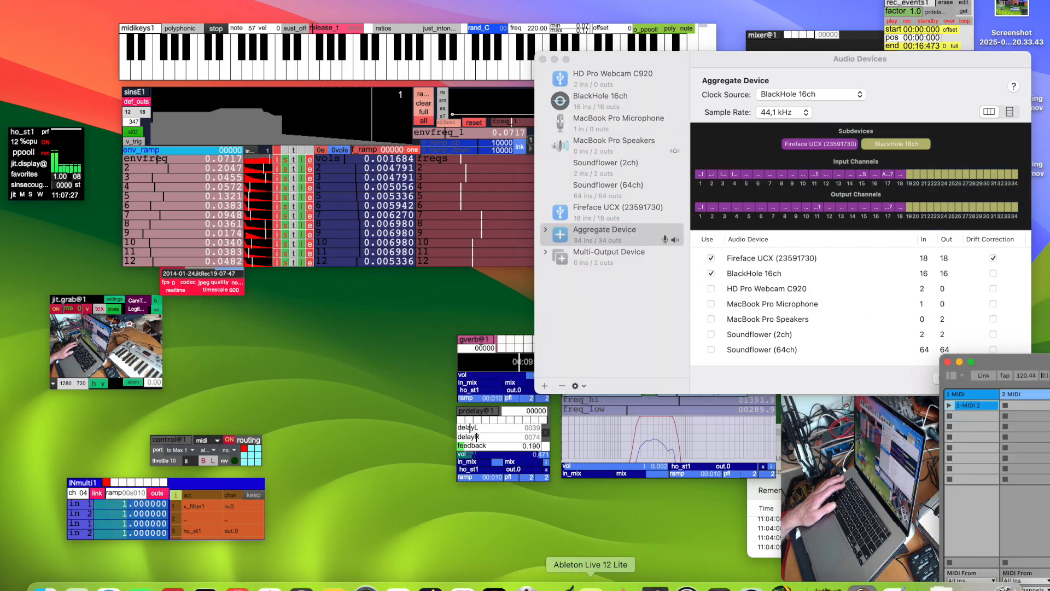
Move the routetopooll Live set window fully onto the desktop beside Audio Devices and close the About This Mac window
{"action": "left_click_drag", "start_coordinate": [974, 359], "coordinate": [280, 132]}
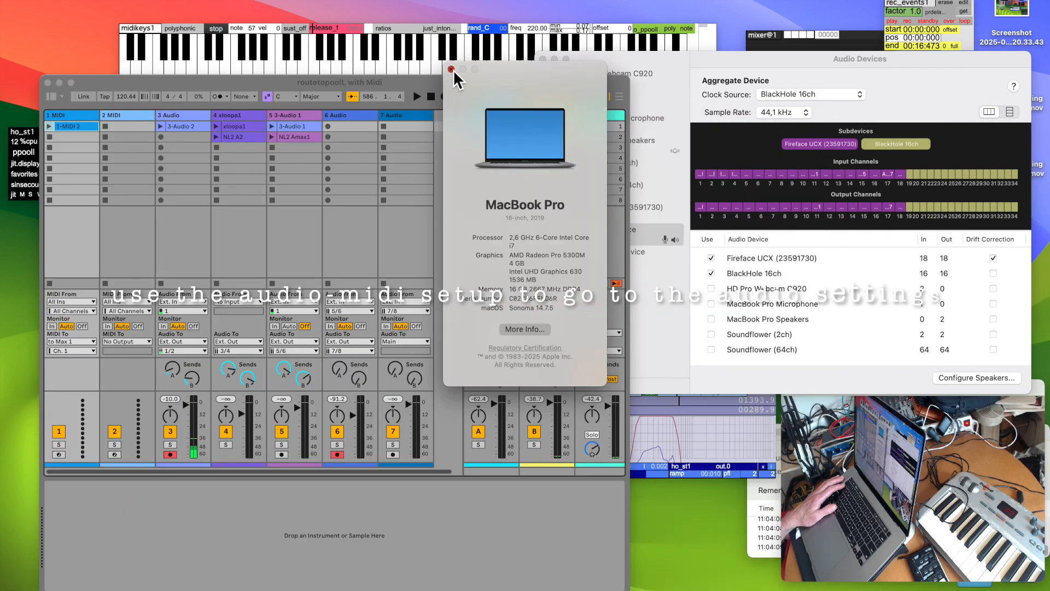
{"action": "left_click", "coordinate": [453, 71]}
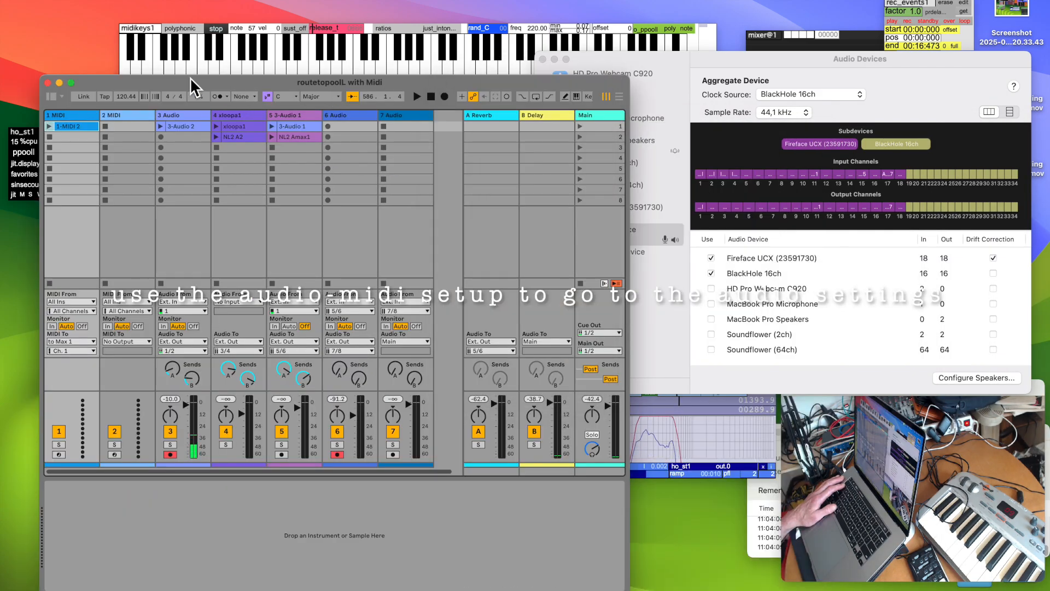
{"action": "left_click_drag", "start_coordinate": [191, 84], "coordinate": [251, 55]}
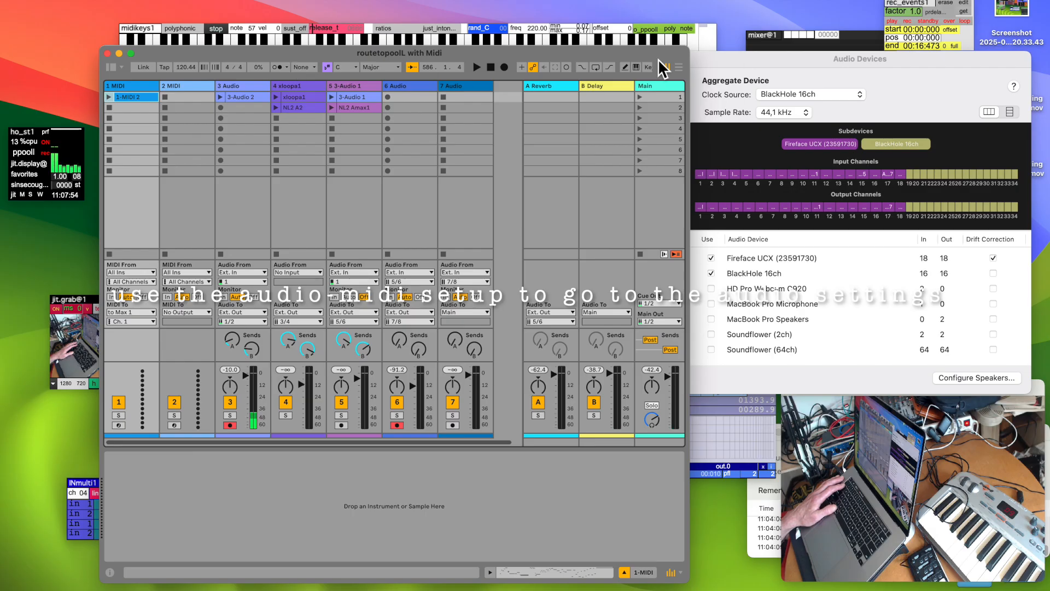
Show the Multi-Output Device's configuration in Audio Devices to examine its primary device, sample rate and enabled devices
{"action": "left_click_drag", "start_coordinate": [802, 61], "coordinate": [819, 46]}
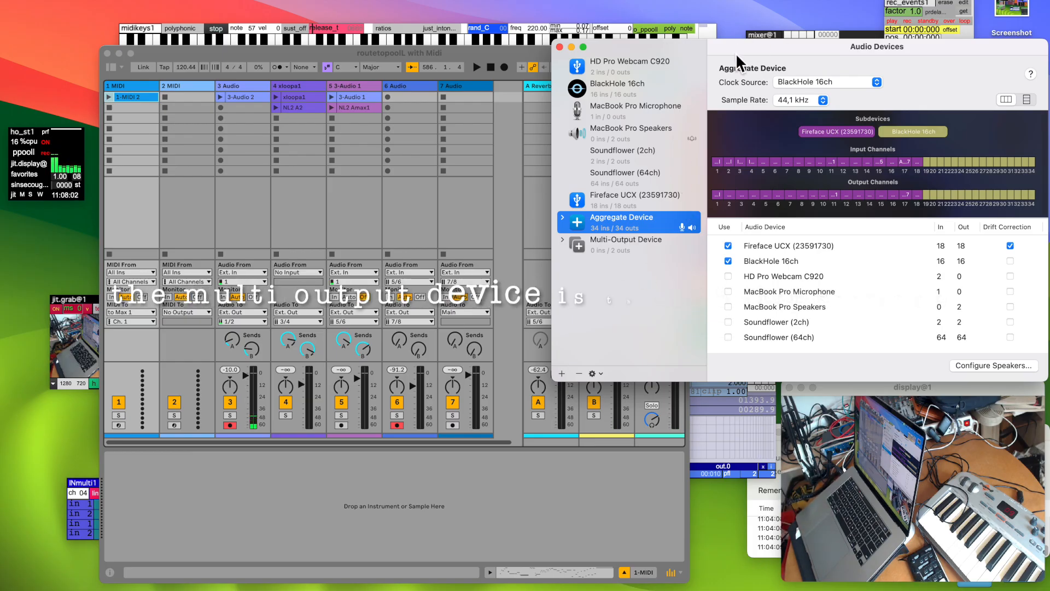
{"action": "left_click", "coordinate": [618, 251]}
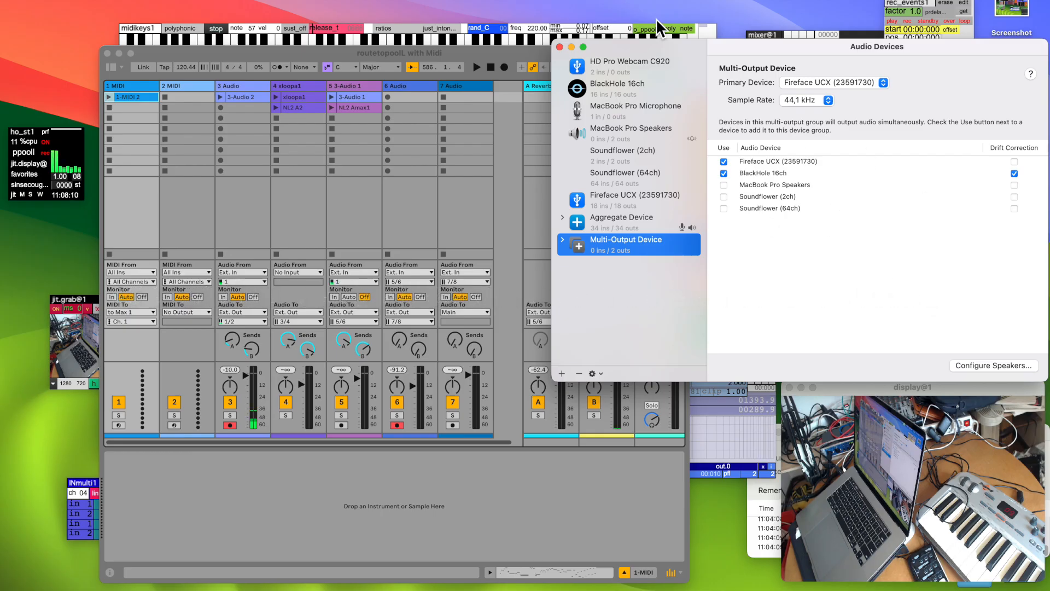
{"action": "left_click_drag", "start_coordinate": [678, 43], "coordinate": [676, 50]}
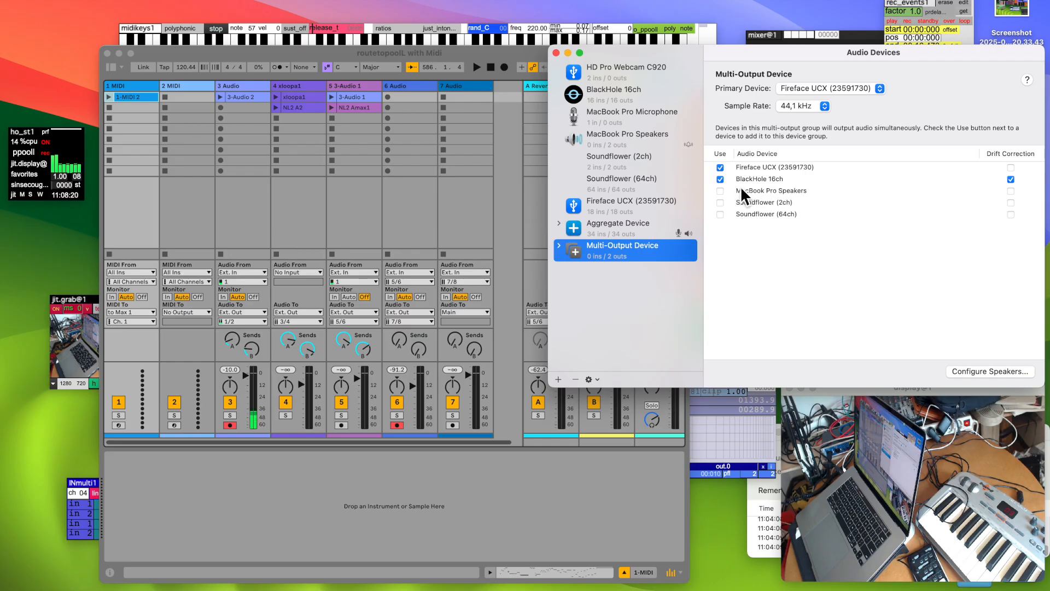
{"action": "left_click_drag", "start_coordinate": [658, 50], "coordinate": [674, 97]}
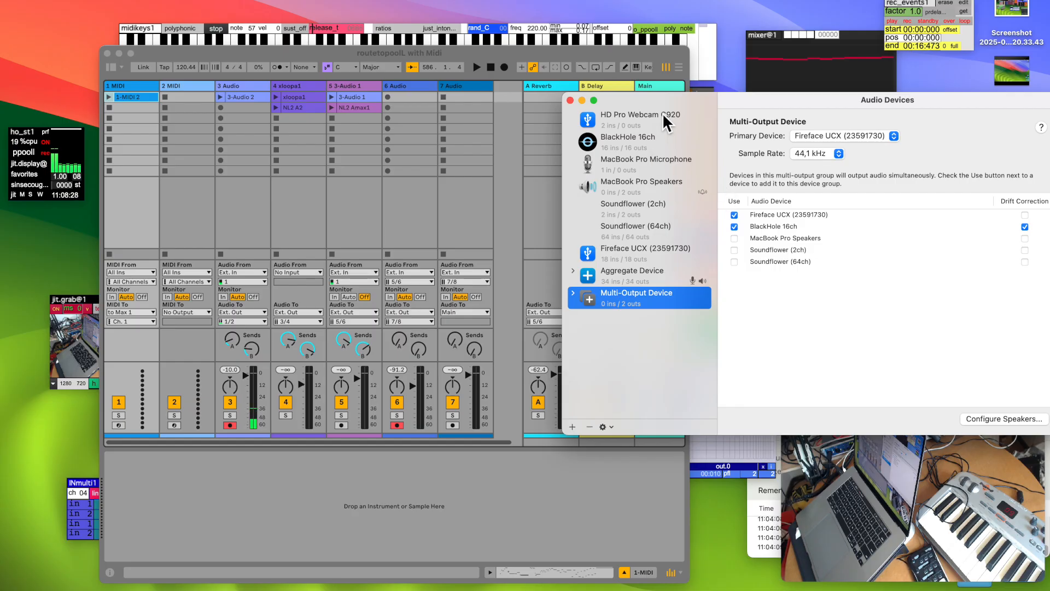
{"action": "left_click_drag", "start_coordinate": [662, 98], "coordinate": [642, 112]}
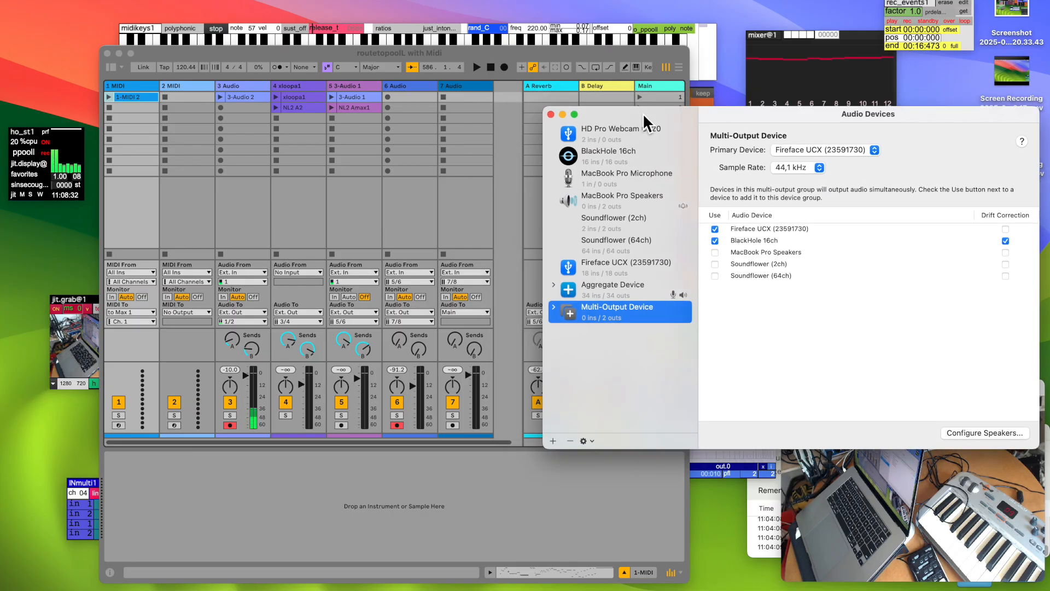
{"action": "left_click_drag", "start_coordinate": [619, 113], "coordinate": [602, 137]}
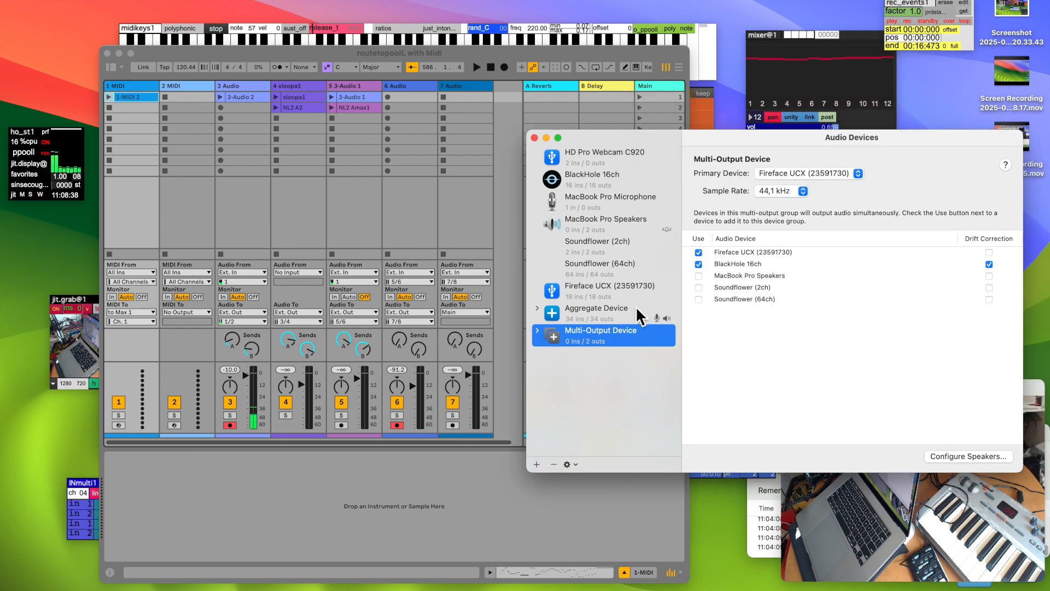
{"action": "left_click_drag", "start_coordinate": [612, 146], "coordinate": [628, 134]}
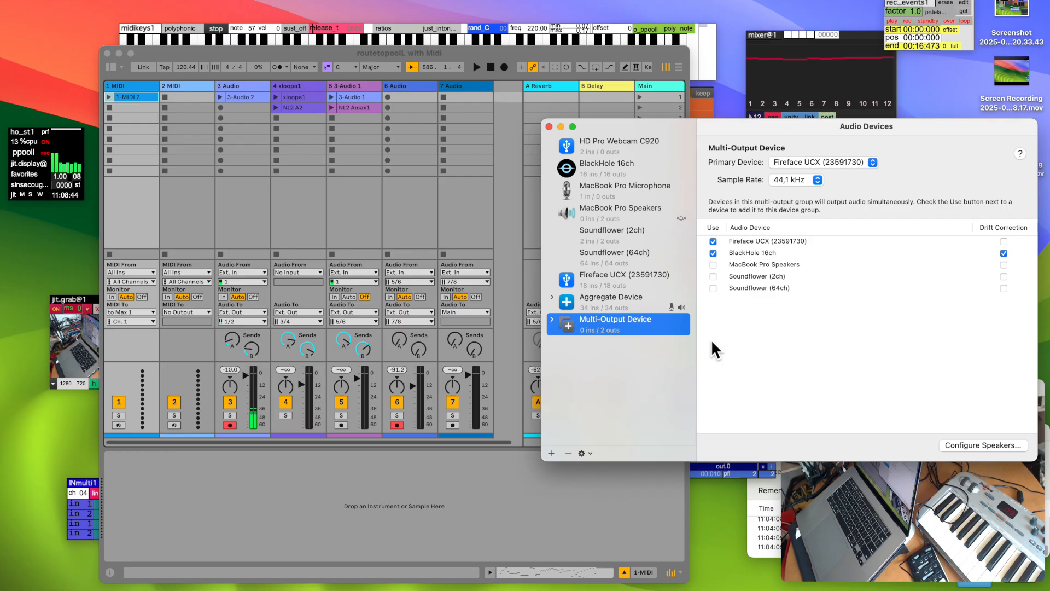
Compare the Aggregate Device's subdevices and channels with the Multi-Output Device's configuration
{"action": "left_click", "coordinate": [605, 298]}
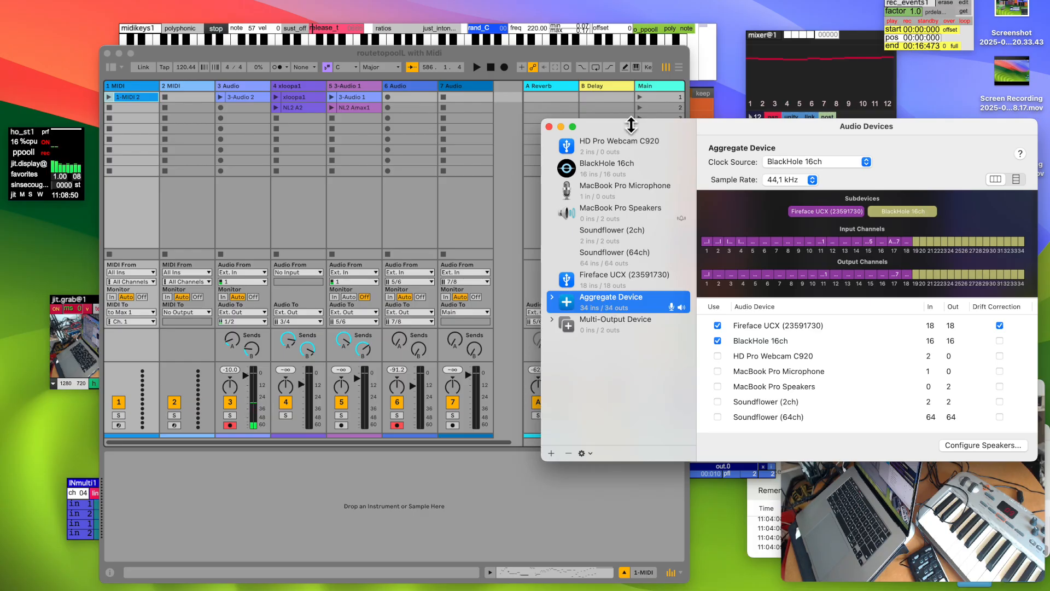
{"action": "left_click_drag", "start_coordinate": [628, 124], "coordinate": [609, 98]}
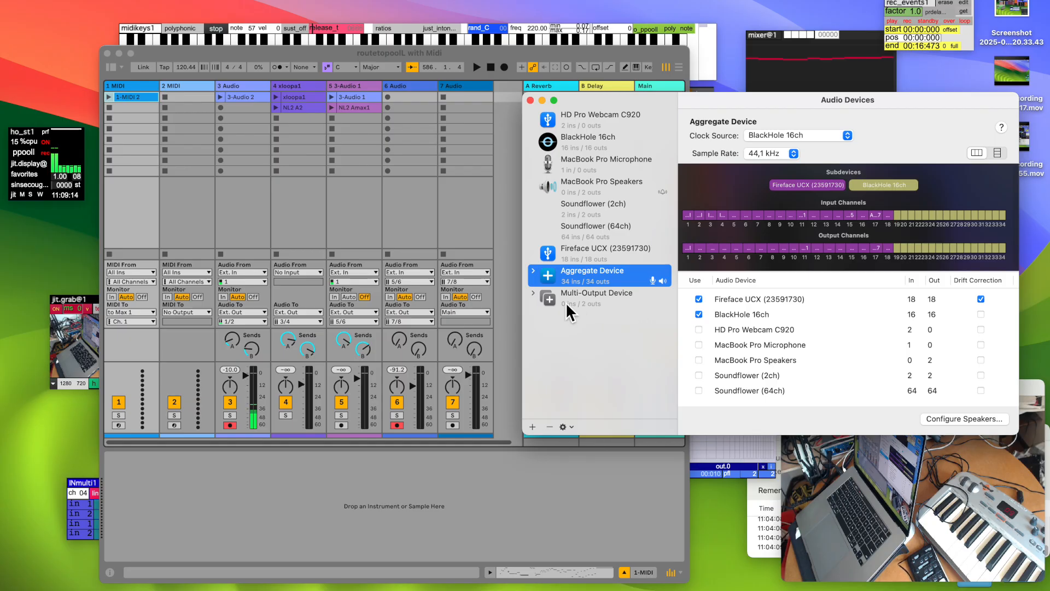
{"action": "left_click", "coordinate": [590, 292]}
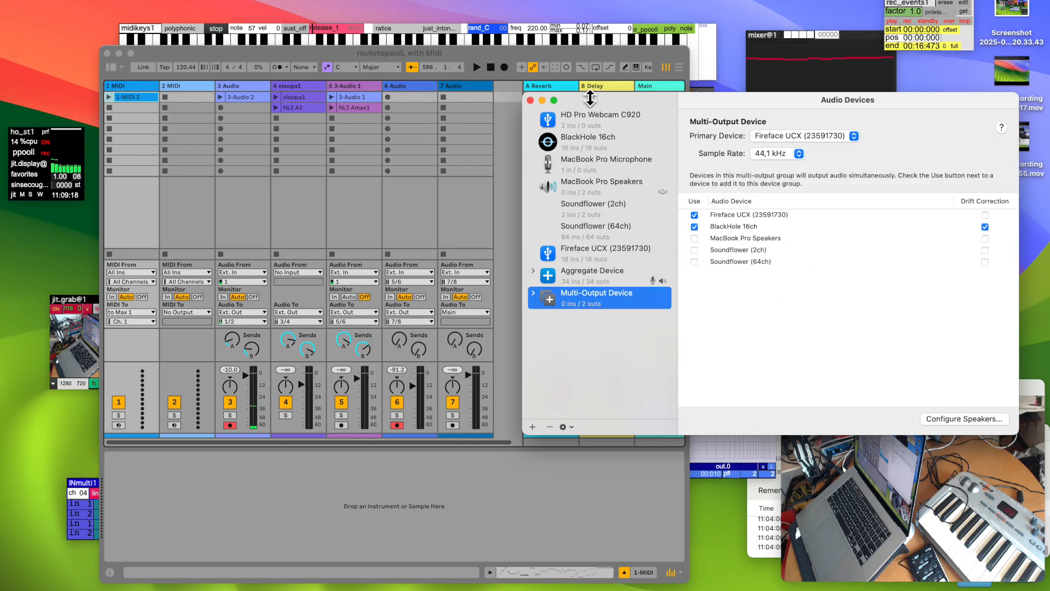
{"action": "left_click_drag", "start_coordinate": [585, 97], "coordinate": [585, 164]}
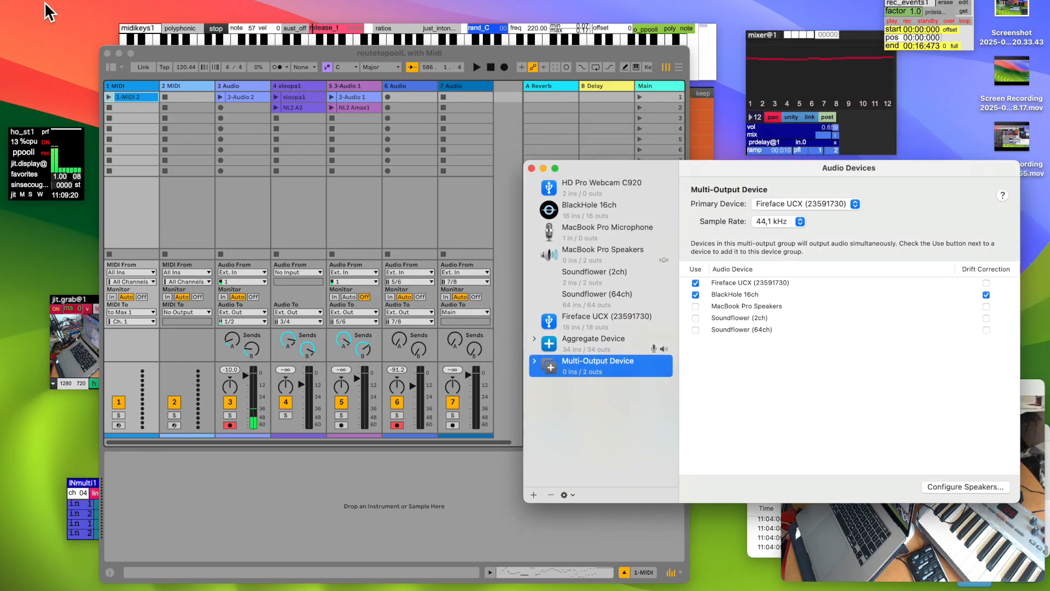
Open the Privacy & Security section of System Settings and move its window up over Audio Devices
{"action": "left_click", "coordinate": [12, 6]}
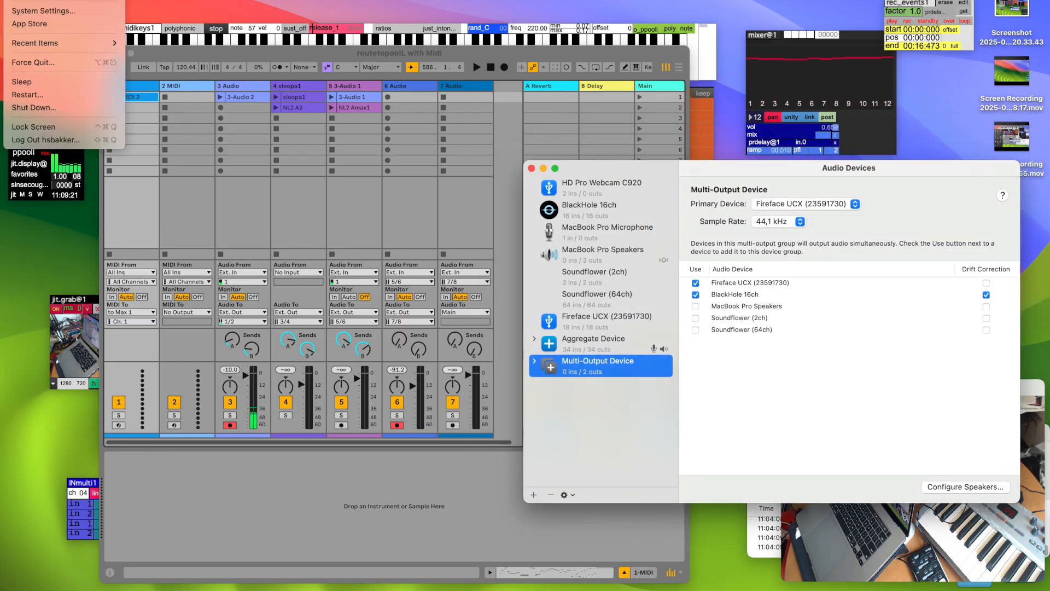
{"action": "left_click", "coordinate": [16, 10]}
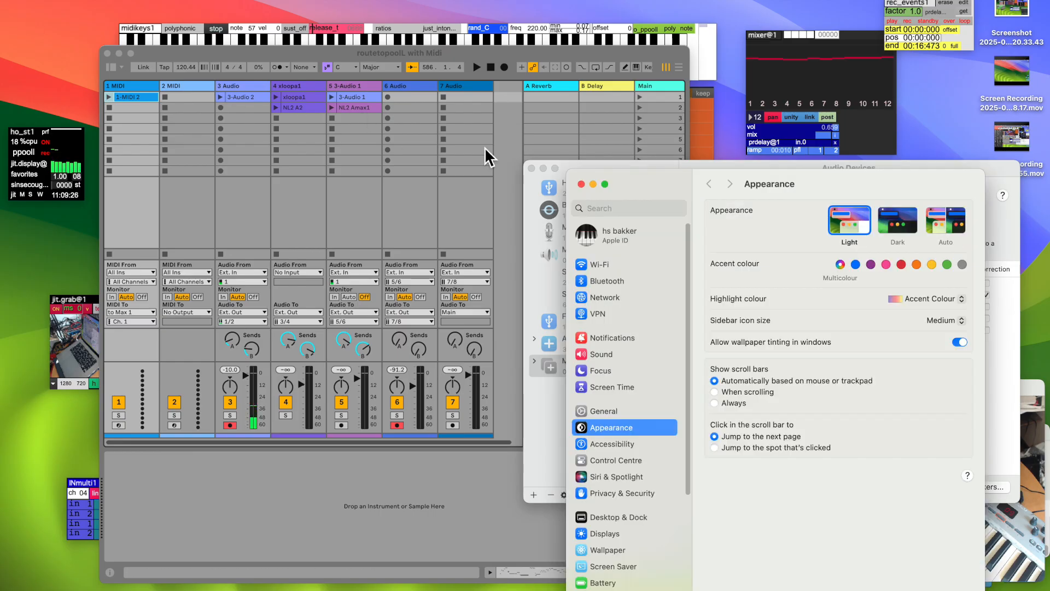
{"action": "left_click_drag", "start_coordinate": [652, 179], "coordinate": [605, 92]}
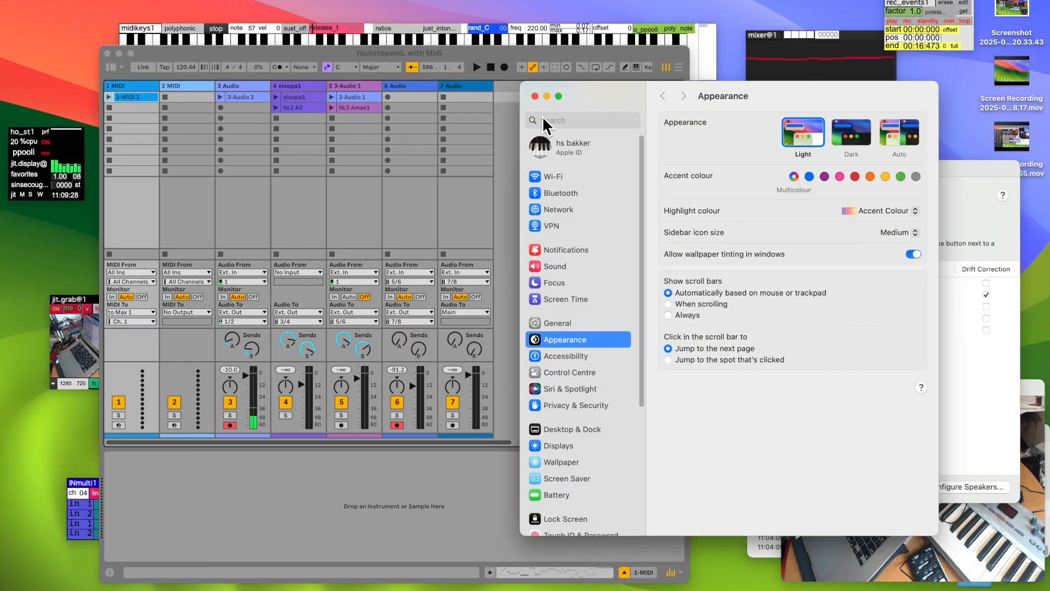
{"action": "left_click", "coordinate": [572, 406]}
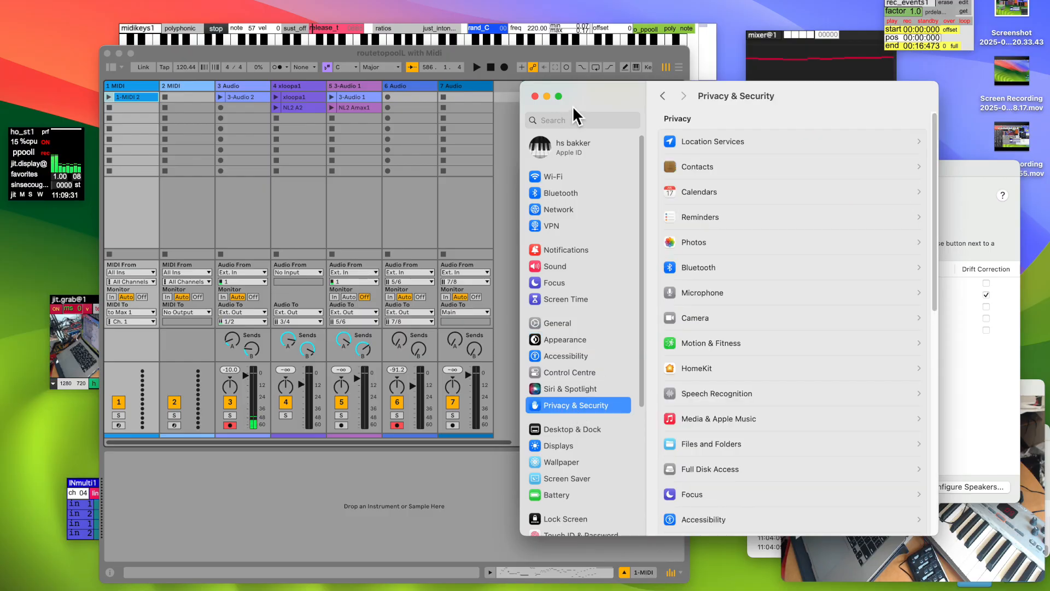
{"action": "left_click_drag", "start_coordinate": [617, 90], "coordinate": [581, 35]}
Find the Microphone permissions in Privacy & Security and check which applications are allowed access
{"action": "scroll", "coordinate": [782, 251], "scroll_direction": "down", "scroll_amount": 5}
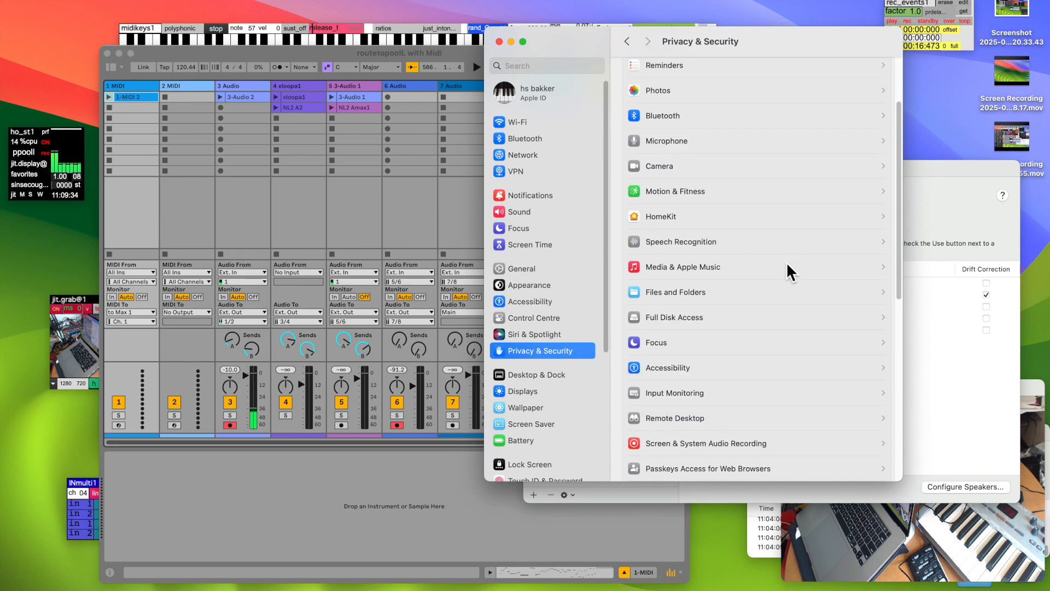
{"action": "scroll", "coordinate": [828, 285], "scroll_direction": "down", "scroll_amount": 6}
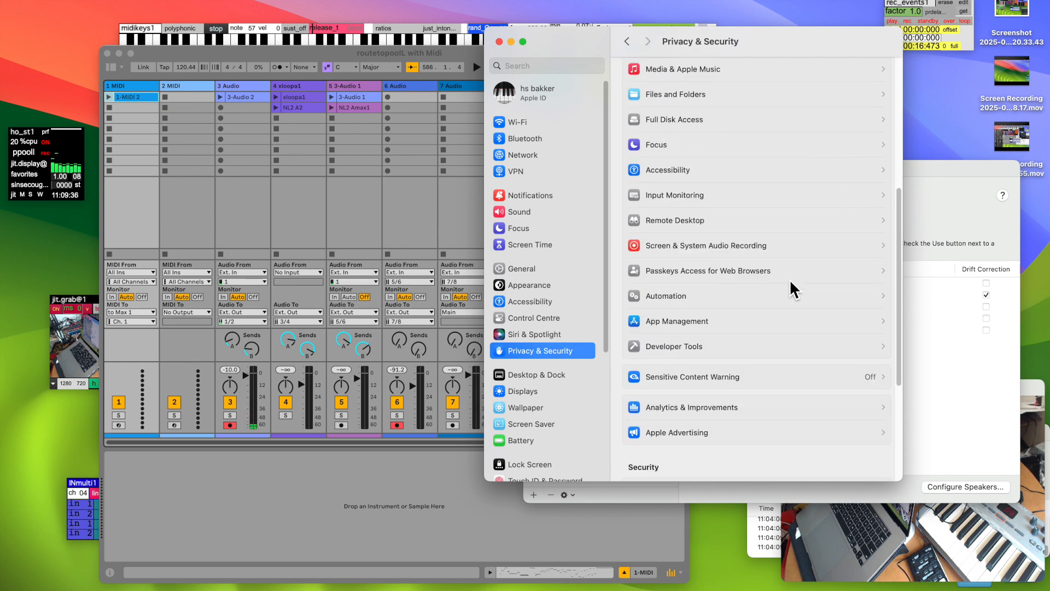
{"action": "scroll", "coordinate": [809, 302], "scroll_direction": "down", "scroll_amount": 5}
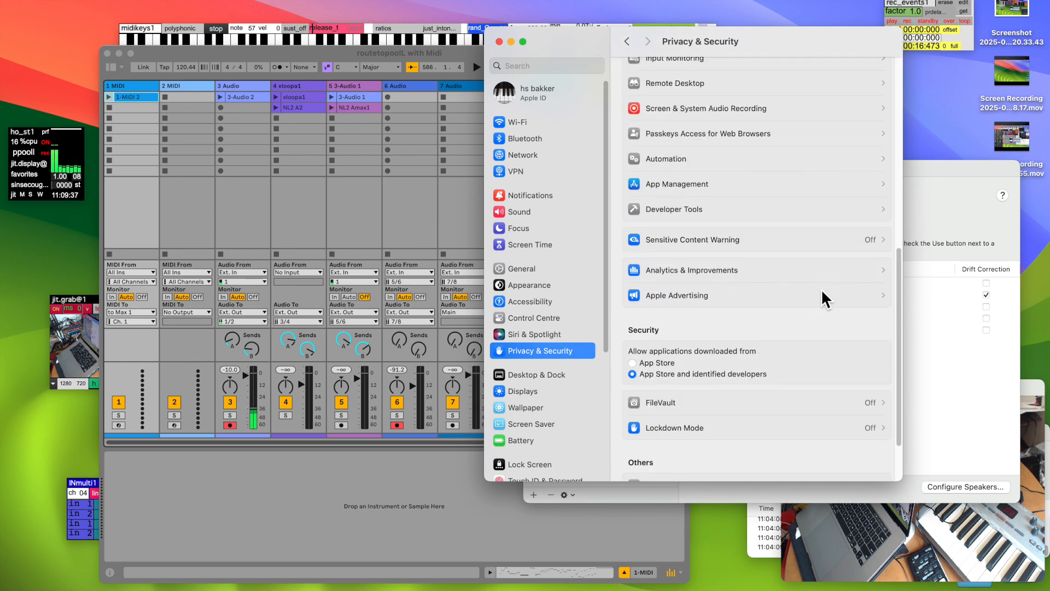
{"action": "scroll", "coordinate": [815, 284], "scroll_direction": "down", "scroll_amount": 2}
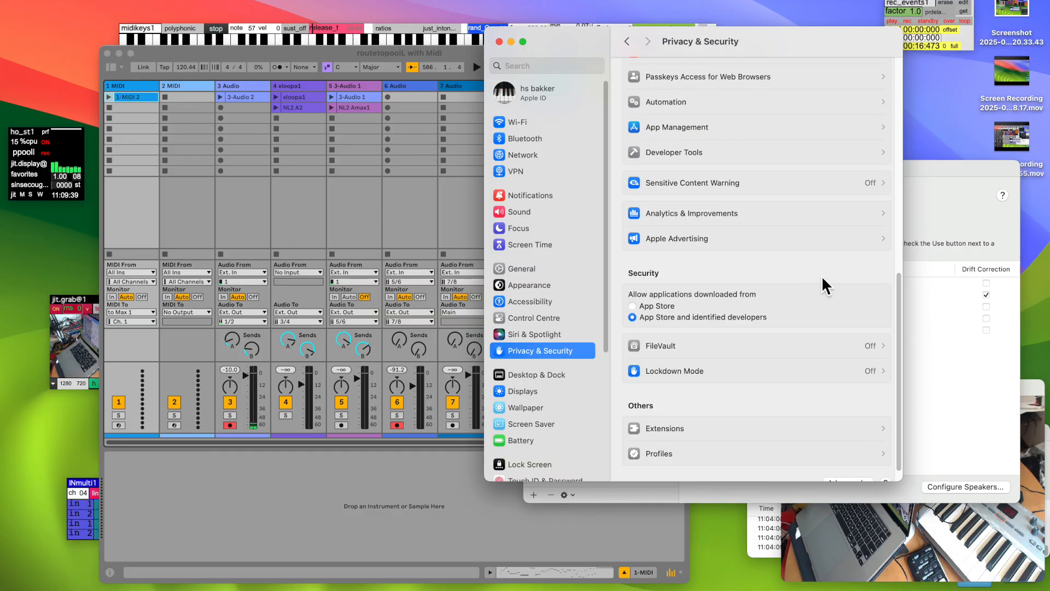
{"action": "scroll", "coordinate": [822, 274], "scroll_direction": "up", "scroll_amount": 3}
{"action": "scroll", "coordinate": [822, 274], "scroll_direction": "up", "scroll_amount": 4}
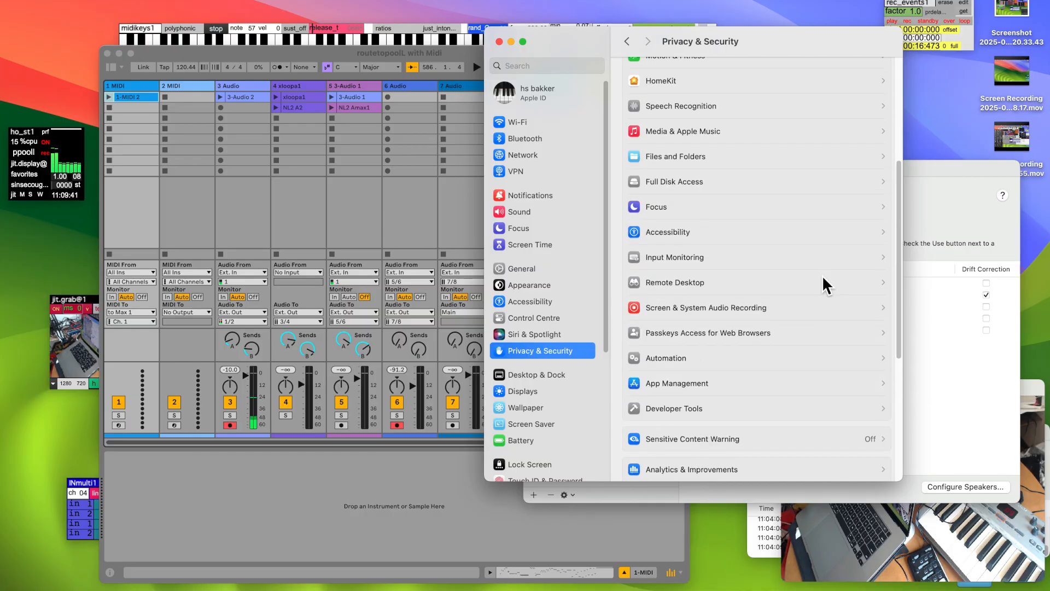
{"action": "scroll", "coordinate": [822, 275], "scroll_direction": "up", "scroll_amount": 5}
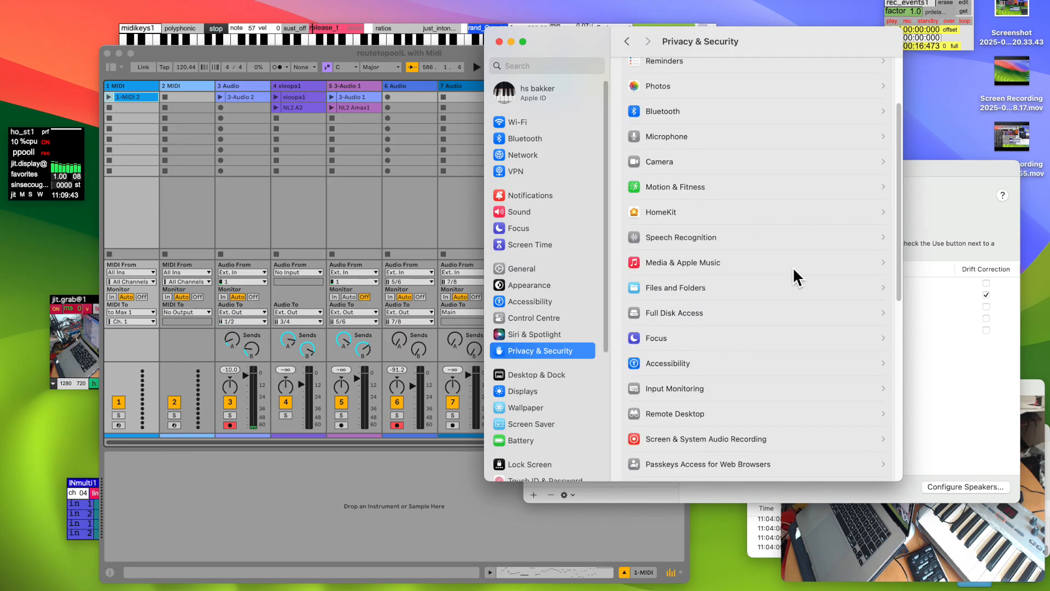
{"action": "left_click", "coordinate": [681, 139]}
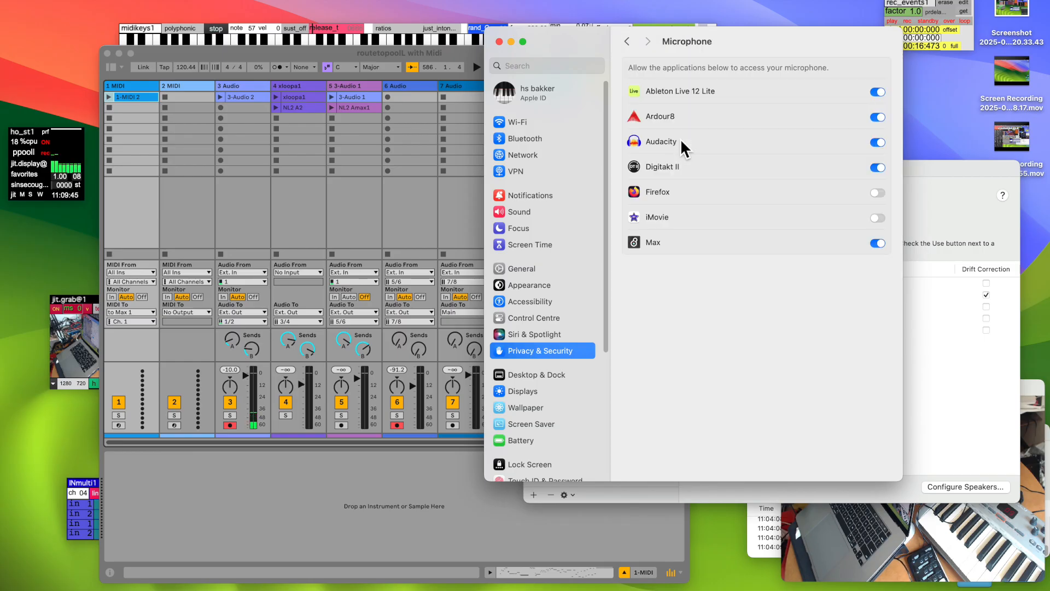
{"action": "left_click_drag", "start_coordinate": [566, 47], "coordinate": [597, 43]}
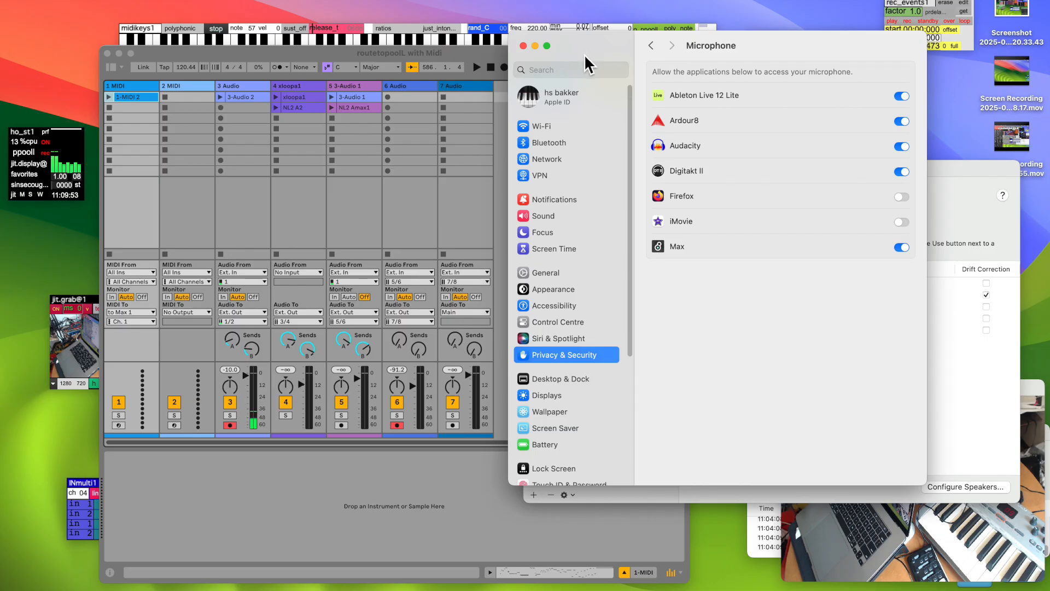
{"action": "left_click_drag", "start_coordinate": [583, 54], "coordinate": [589, 63]}
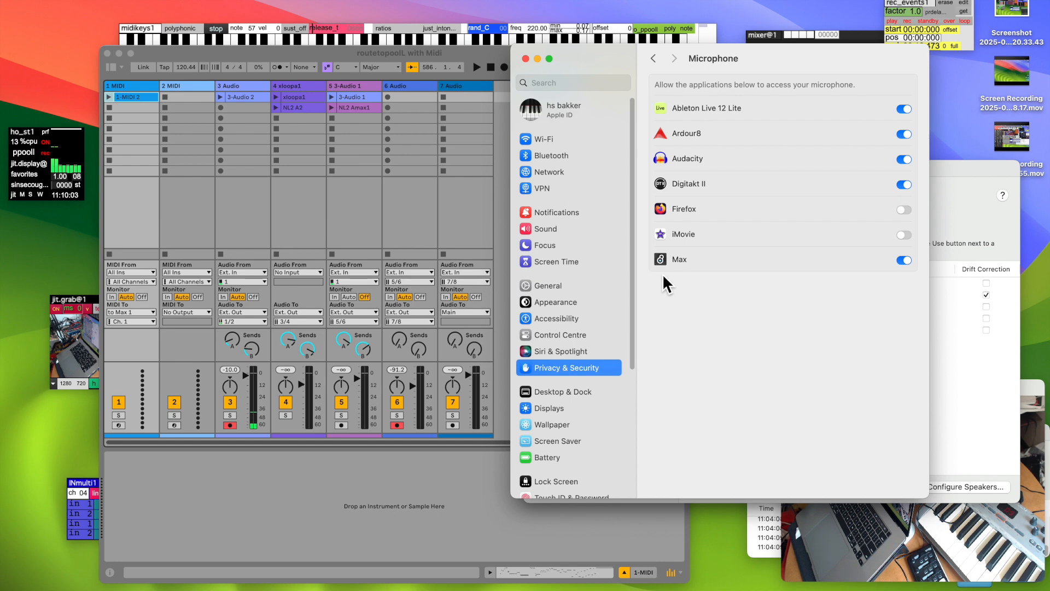
Close System Settings, raise the Audio Devices window and move the Live set window off the ppooll acts
{"action": "left_click", "coordinate": [526, 60]}
{"action": "left_click_drag", "start_coordinate": [633, 165], "coordinate": [631, 120]}
{"action": "left_click_drag", "start_coordinate": [229, 52], "coordinate": [548, 61]}
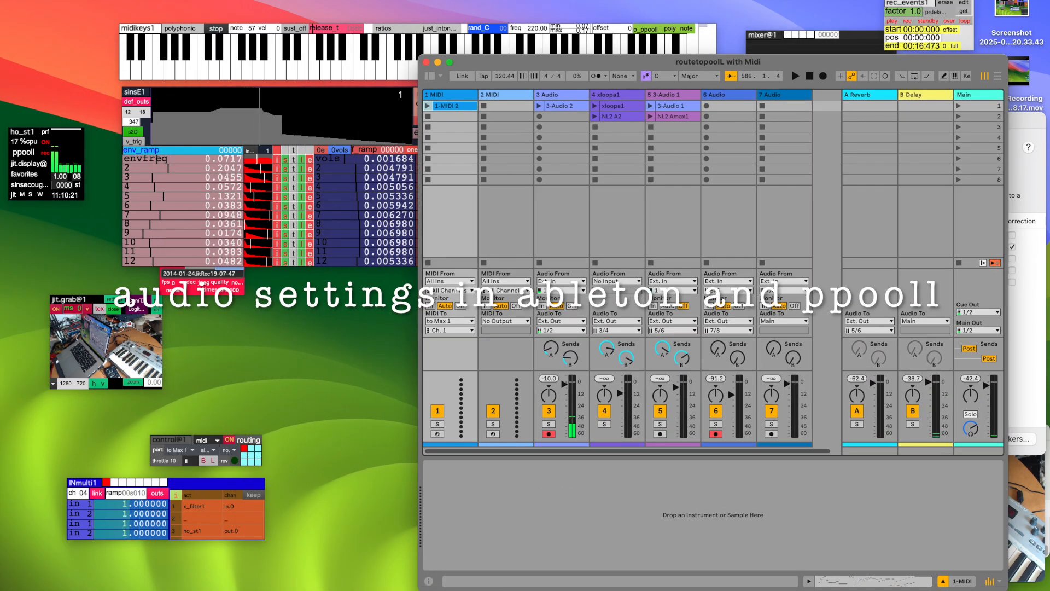
Open Live's audio settings to check the input and output devices, and move the Settings window to the desktop's upper-right corner
{"action": "left_click", "coordinate": [35, 0]}
{"action": "left_click", "coordinate": [48, 10]}
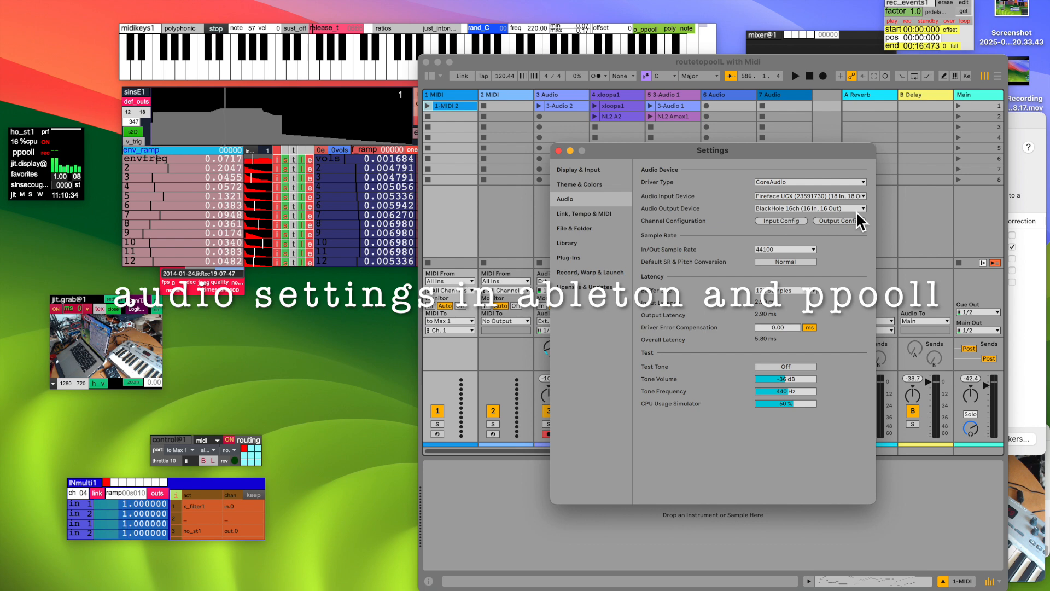
{"action": "left_click_drag", "start_coordinate": [638, 156], "coordinate": [803, 28]}
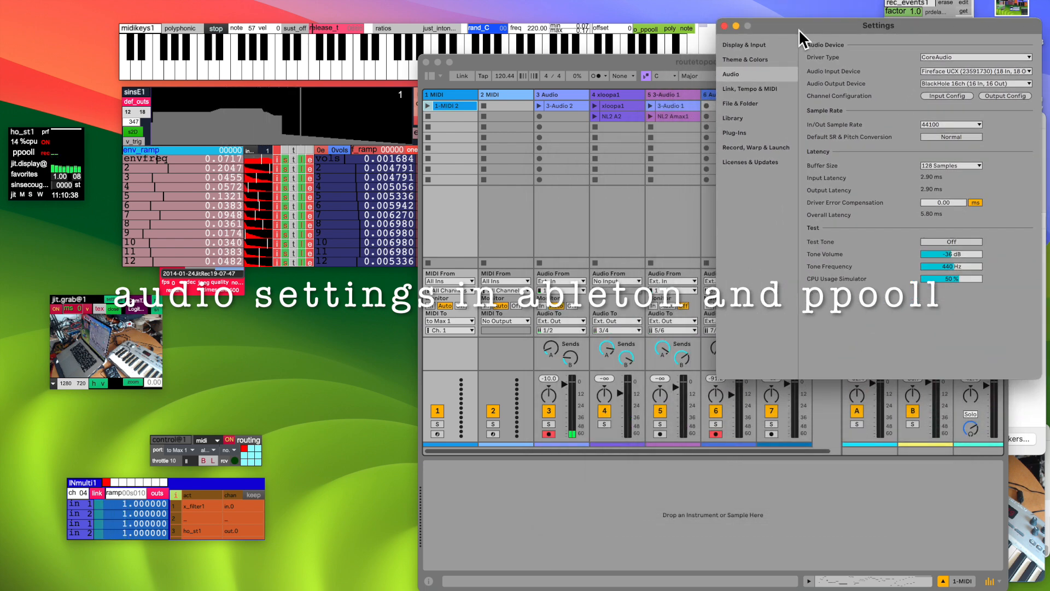
{"action": "left_click_drag", "start_coordinate": [798, 28], "coordinate": [794, 28]}
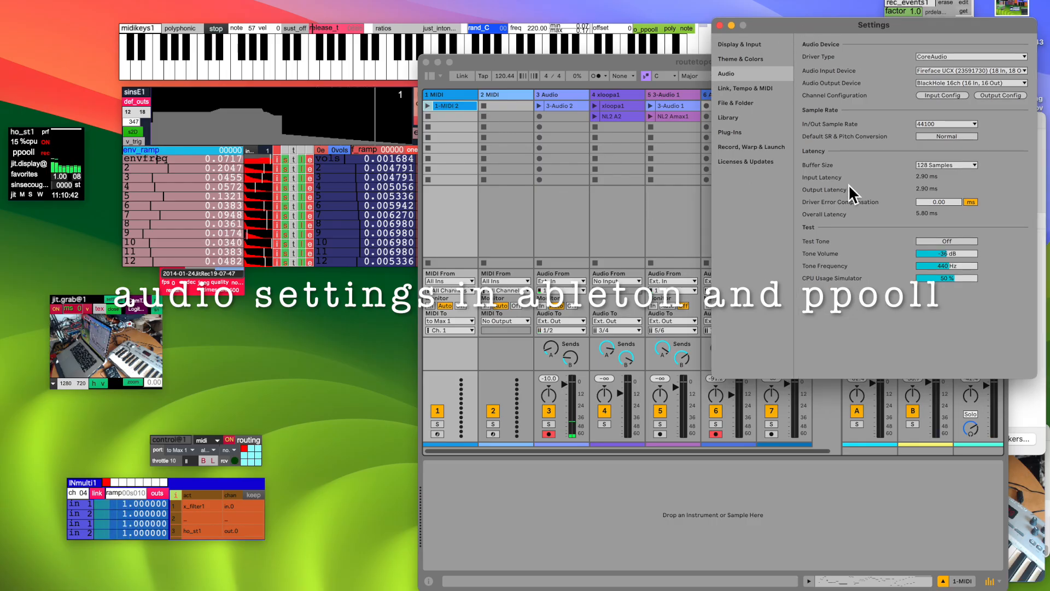
Shift the INmulti1 act slightly and move the Live set and Audio Devices windows aside to uncover the ppooll acts
{"action": "left_click", "coordinate": [548, 64]}
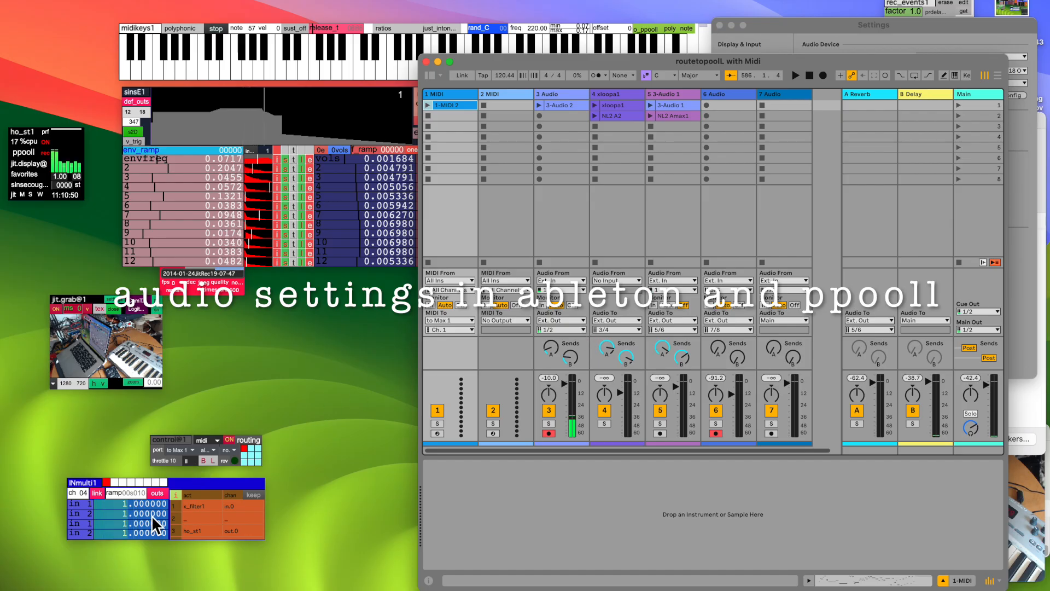
{"action": "left_click_drag", "start_coordinate": [75, 483], "coordinate": [66, 489]}
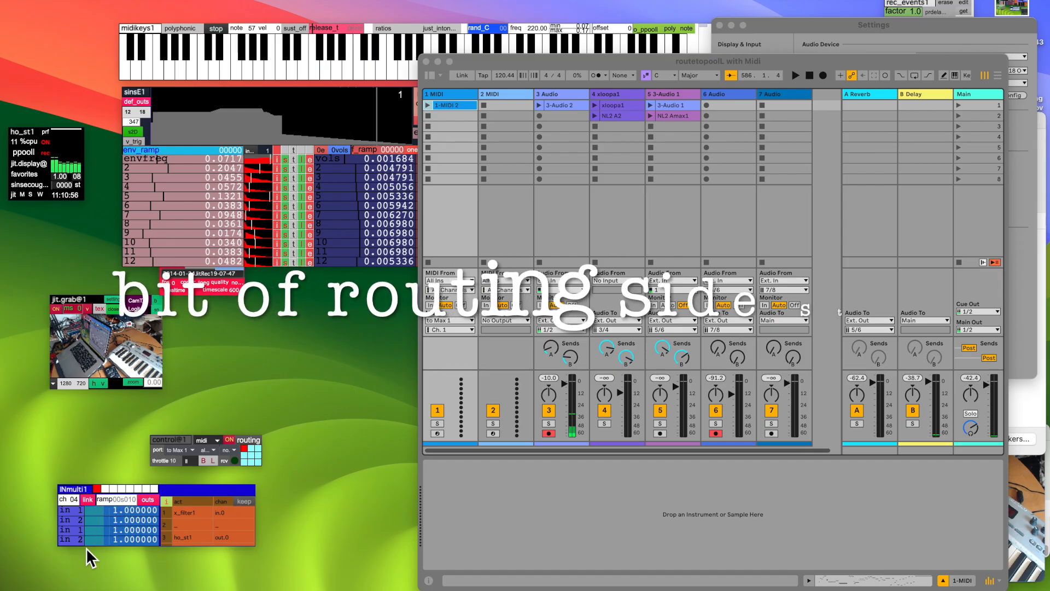
{"action": "left_click_drag", "start_coordinate": [490, 60], "coordinate": [850, 122]}
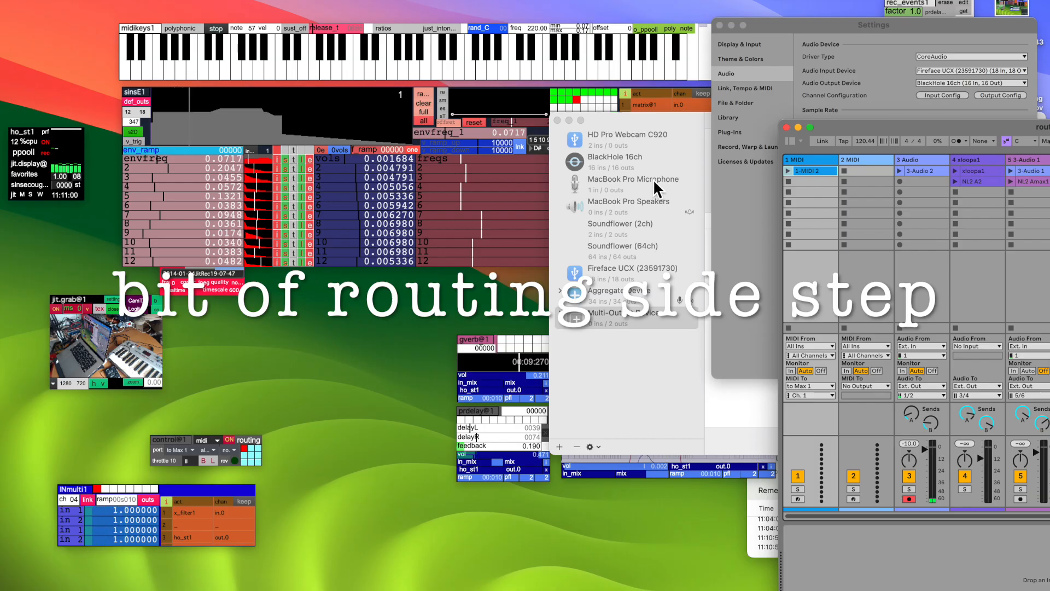
{"action": "left_click_drag", "start_coordinate": [614, 121], "coordinate": [877, 278]}
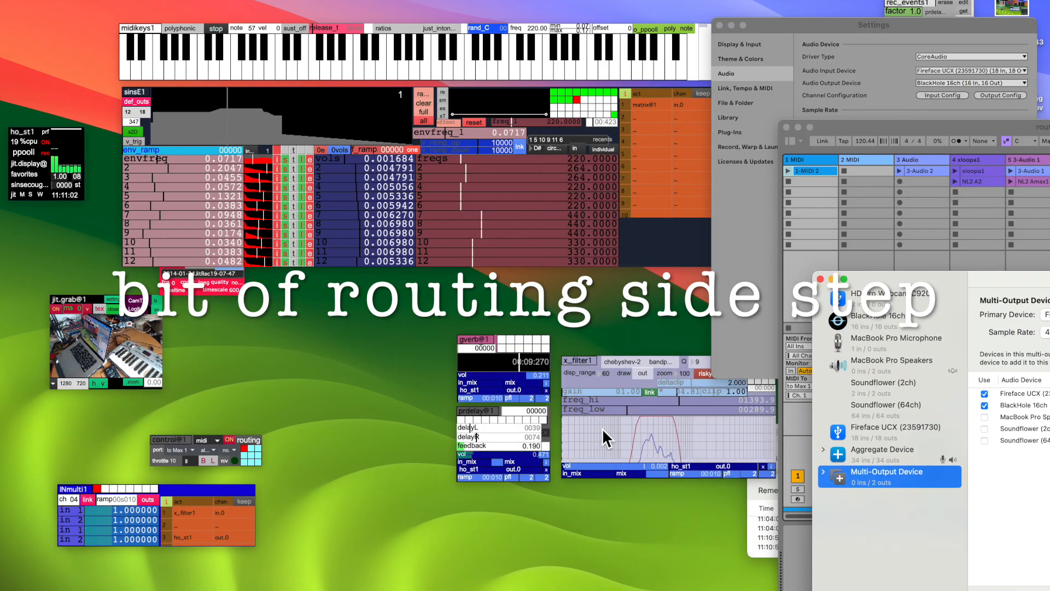
Raise x_filter1's volume, shift its pass band up to about 706.6–3397.8 in the filter display, and return the volume to zero
{"action": "left_click_drag", "start_coordinate": [577, 468], "coordinate": [640, 466]}
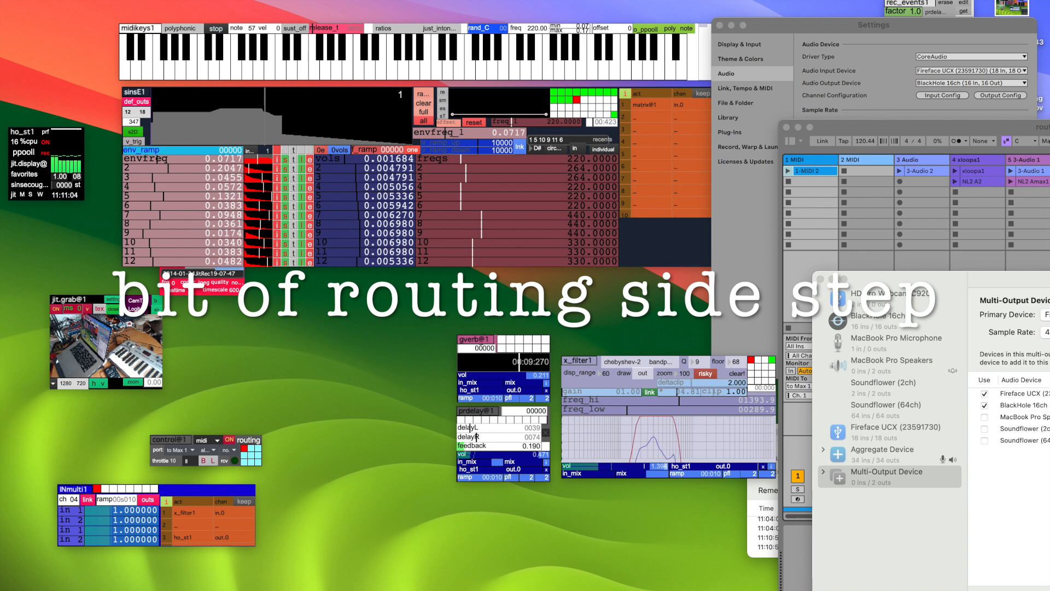
{"action": "left_click_drag", "start_coordinate": [676, 406], "coordinate": [710, 405]}
{"action": "left_click_drag", "start_coordinate": [627, 467], "coordinate": [564, 466]}
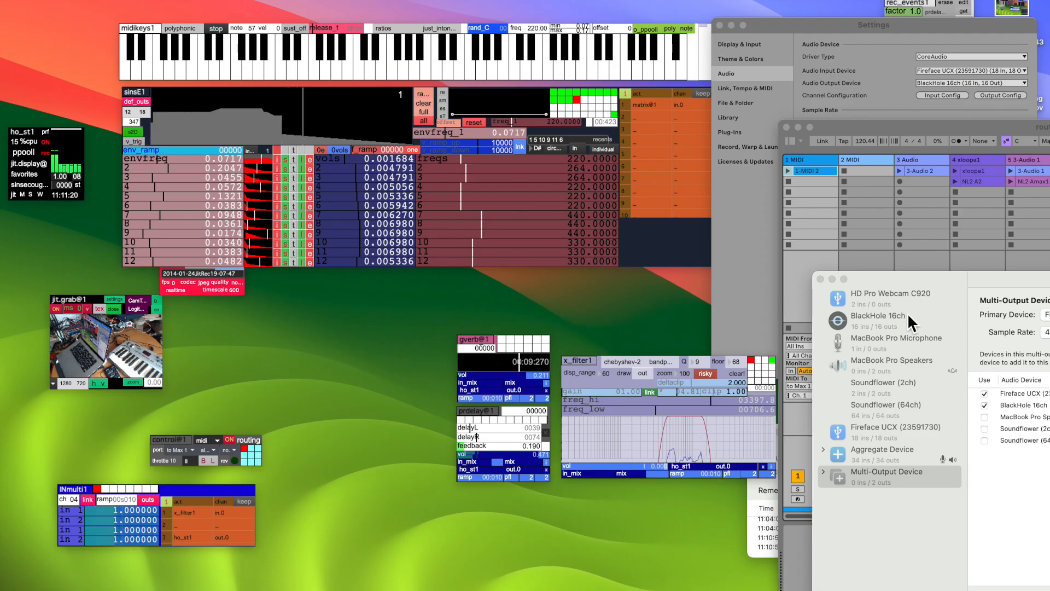
Move the Audio Devices window aside, open ppooll's audio settings from the ho_st1 act, and place the Audio Status window in full view
{"action": "left_click_drag", "start_coordinate": [902, 281], "coordinate": [798, 264]}
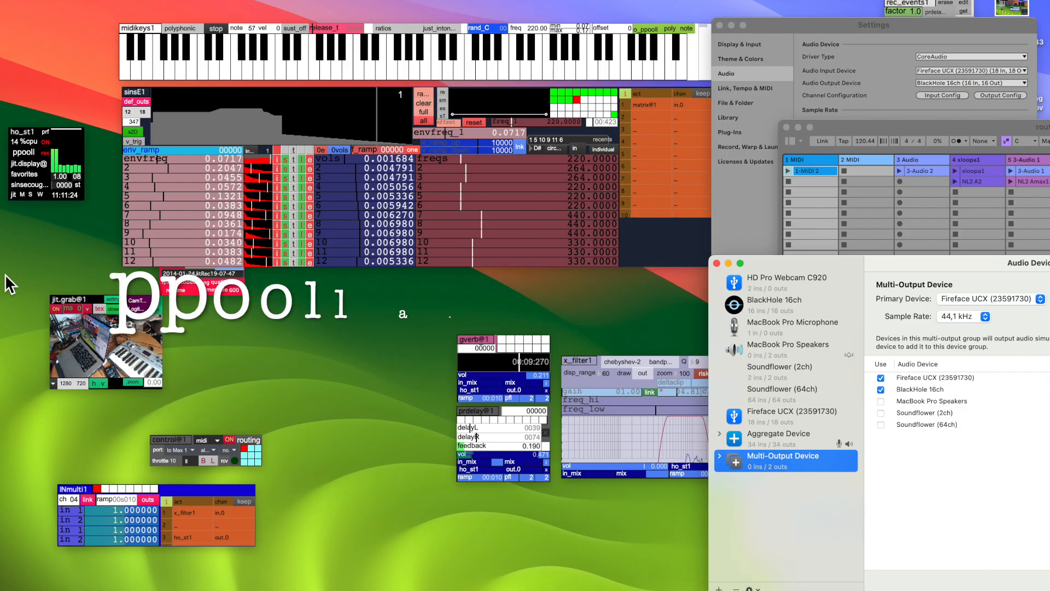
{"action": "left_click", "coordinate": [28, 131]}
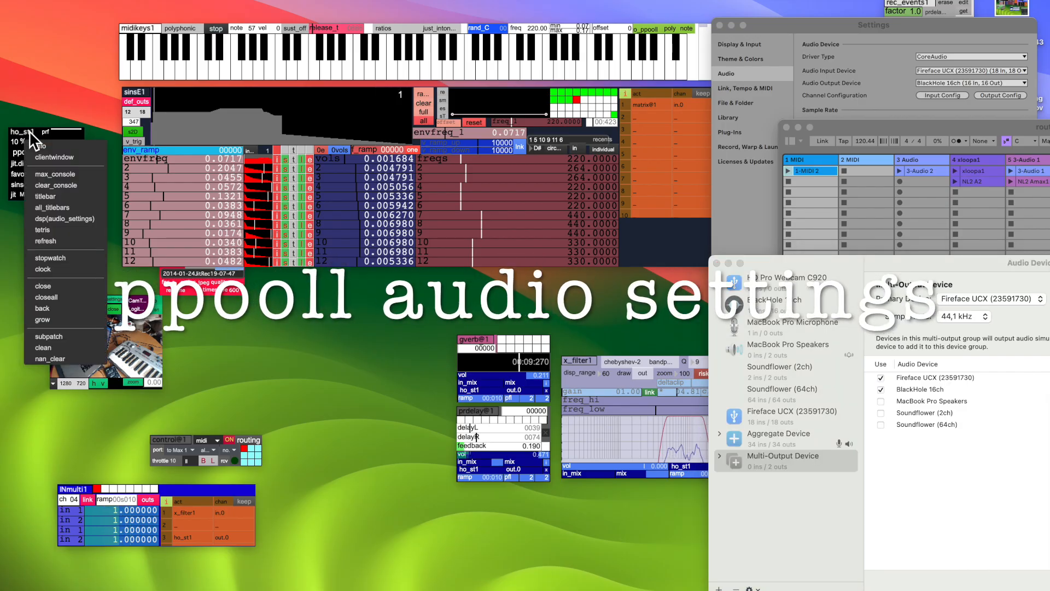
{"action": "left_click", "coordinate": [53, 221]}
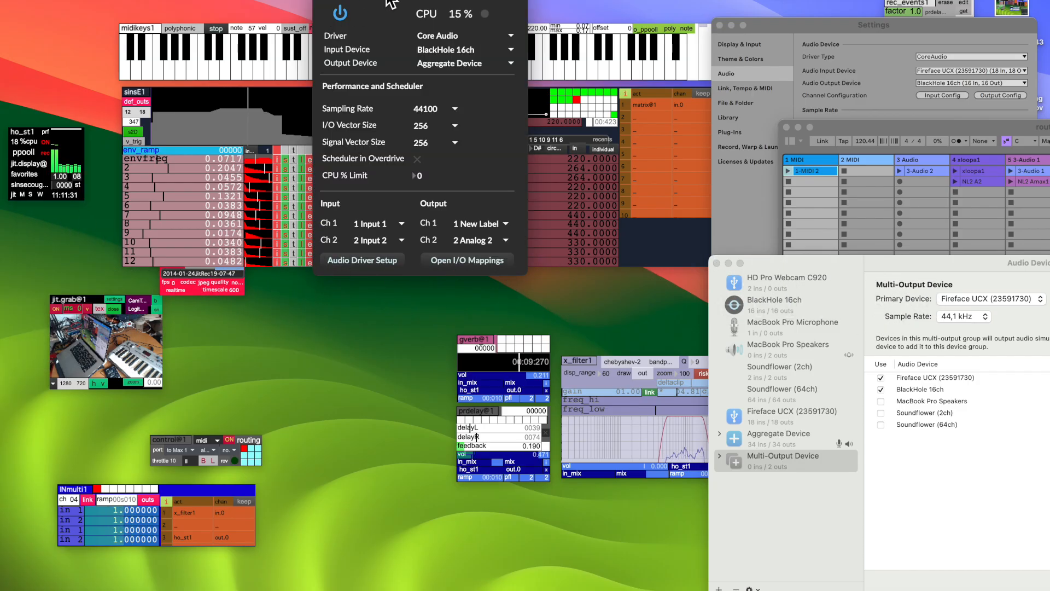
{"action": "left_click_drag", "start_coordinate": [388, 2], "coordinate": [350, 64]}
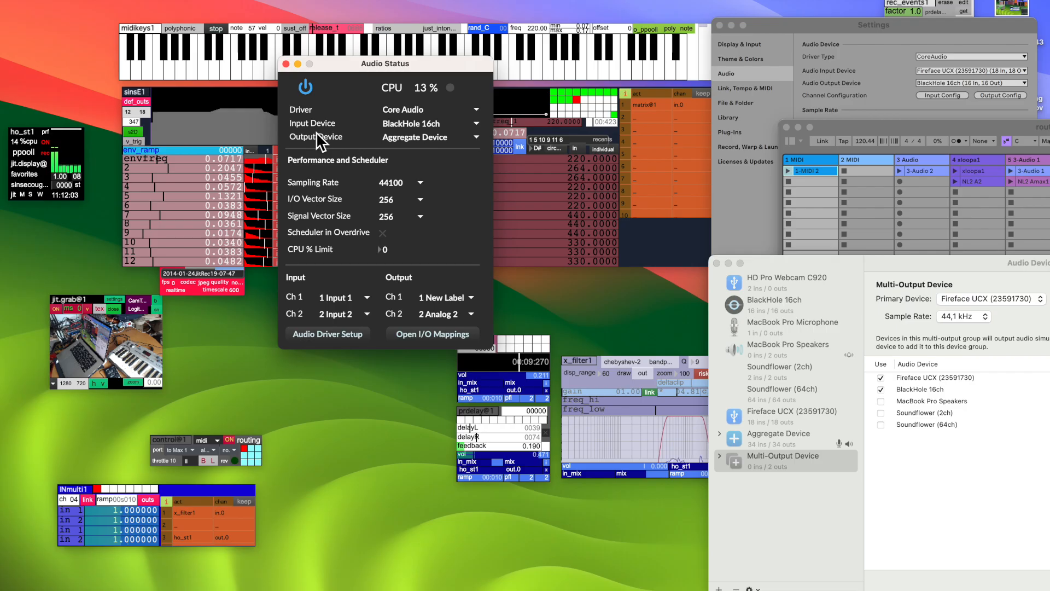
Raise and reposition the Live set and Audio Devices windows, and examine which subdevices make up the Aggregate Device
{"action": "left_click", "coordinate": [850, 129]}
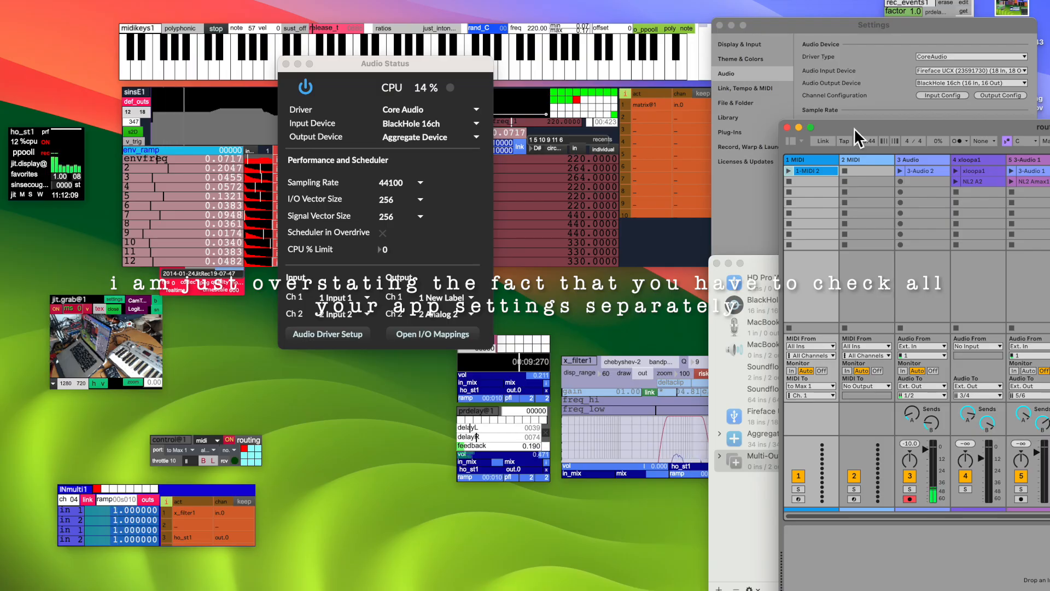
{"action": "left_click_drag", "start_coordinate": [855, 128], "coordinate": [830, 101]}
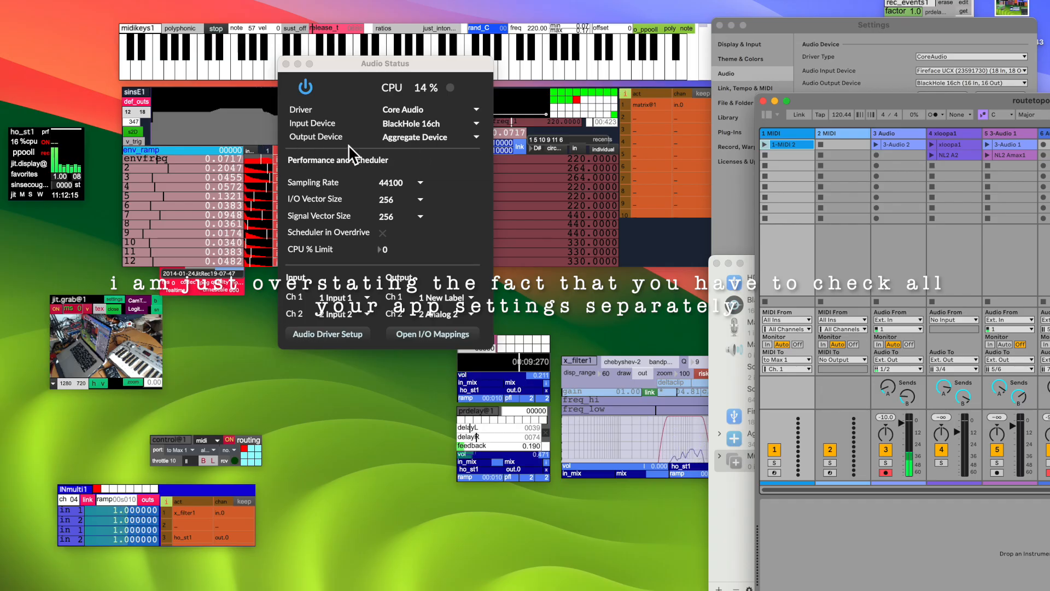
{"action": "left_click", "coordinate": [728, 388]}
{"action": "left_click_drag", "start_coordinate": [783, 261], "coordinate": [698, 174]}
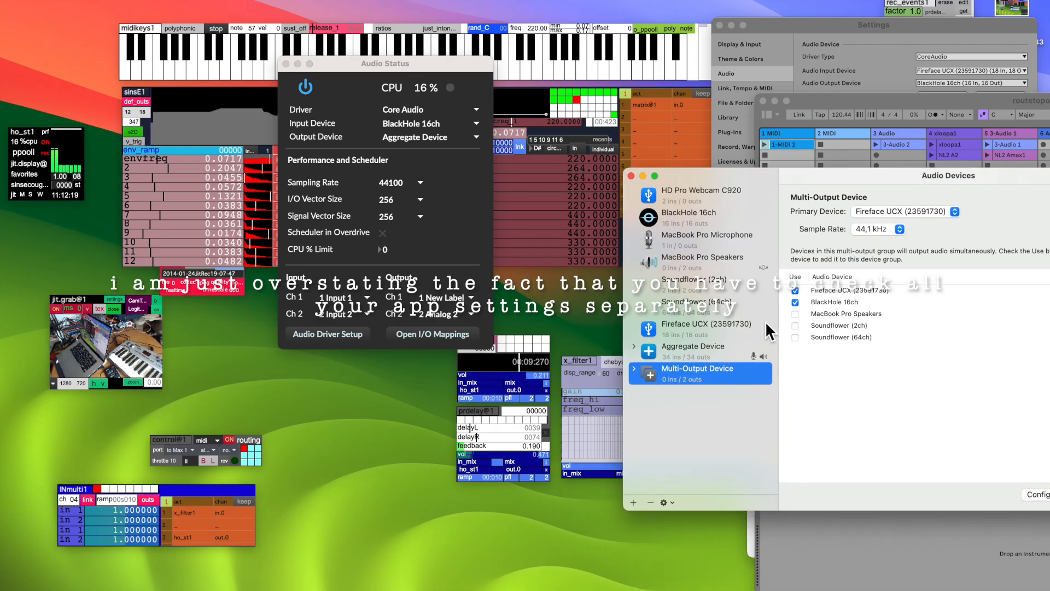
{"action": "left_click", "coordinate": [683, 353]}
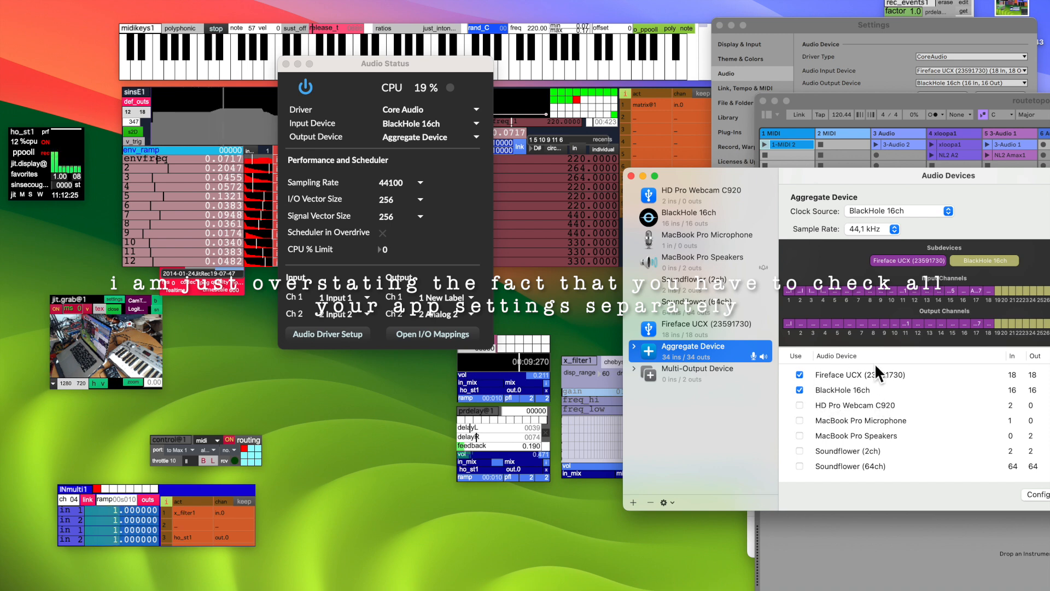
{"action": "left_click_drag", "start_coordinate": [718, 183], "coordinate": [735, 276]}
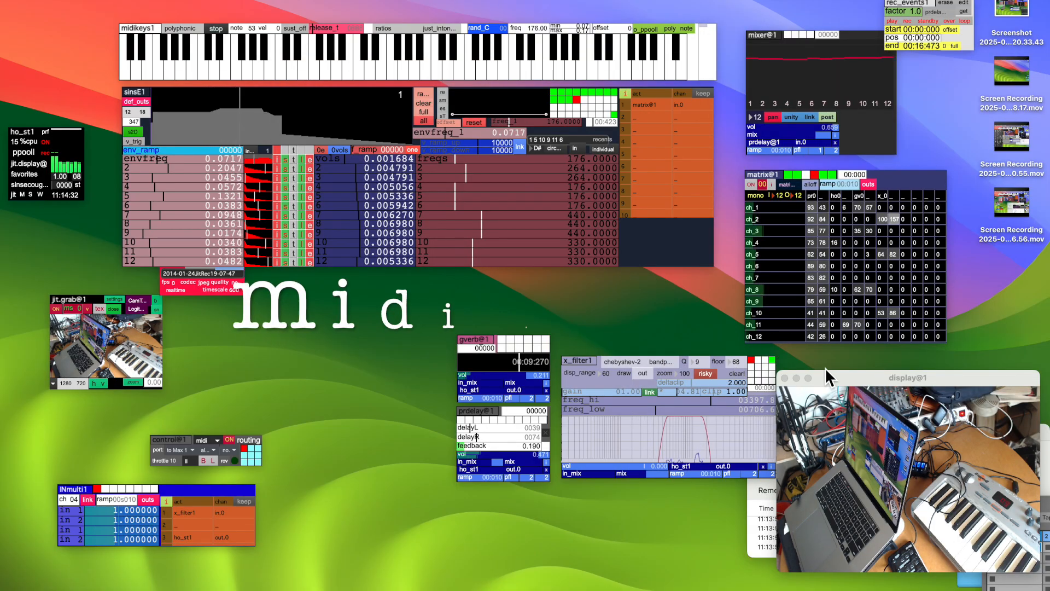
Move the display@1 window beside the ppooll acts and place the MIDI monitor window over the matrix@1 act
{"action": "left_click_drag", "start_coordinate": [841, 375], "coordinate": [376, 386]}
{"action": "left_click_drag", "start_coordinate": [861, 435], "coordinate": [795, 363]}
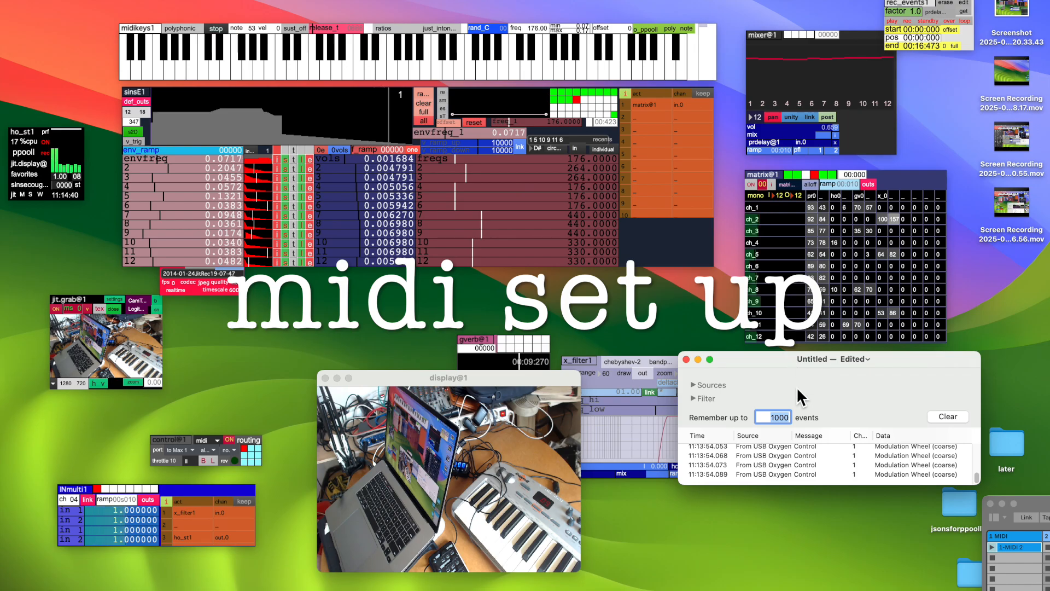
{"action": "mouse_move", "coordinate": [783, 589]}
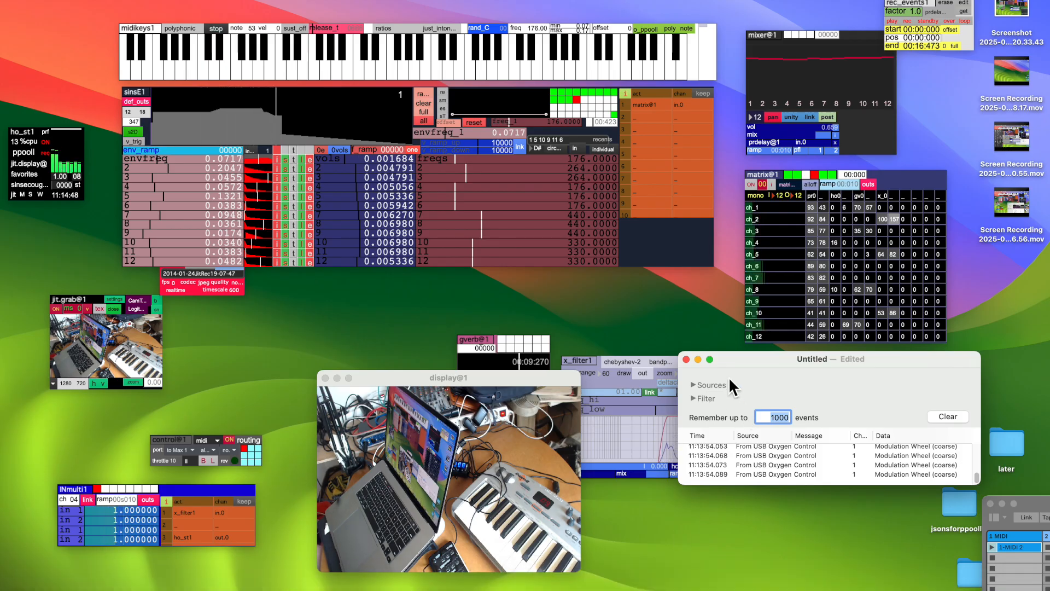
{"action": "left_click_drag", "start_coordinate": [761, 361], "coordinate": [787, 231]}
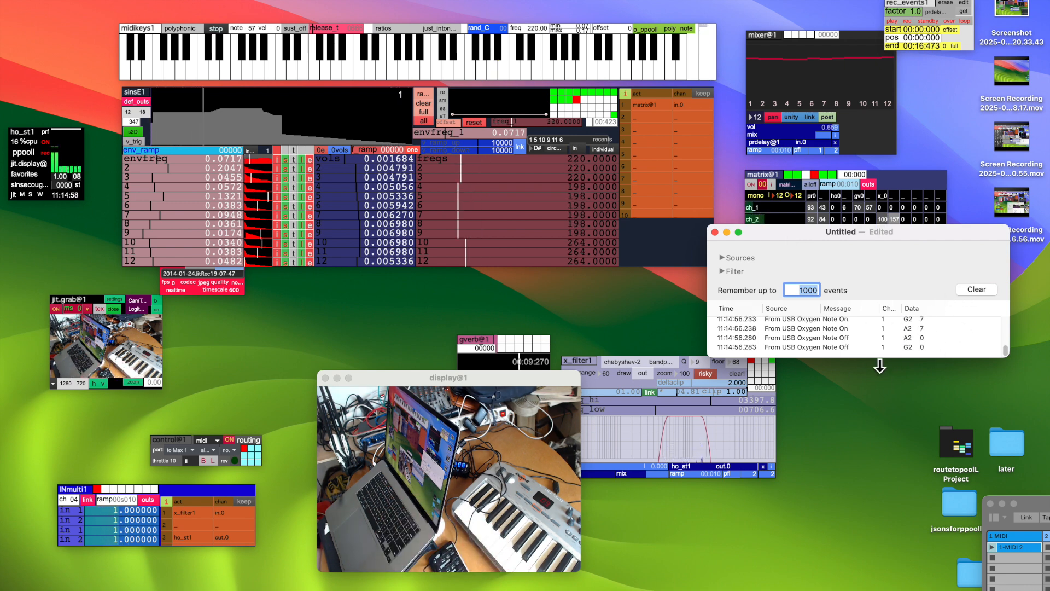
Switch to MIDI Patchbay and check the midikeys patch from USB Oxygen 8 v2 to Max 1
{"action": "mouse_move", "coordinate": [721, 590]}
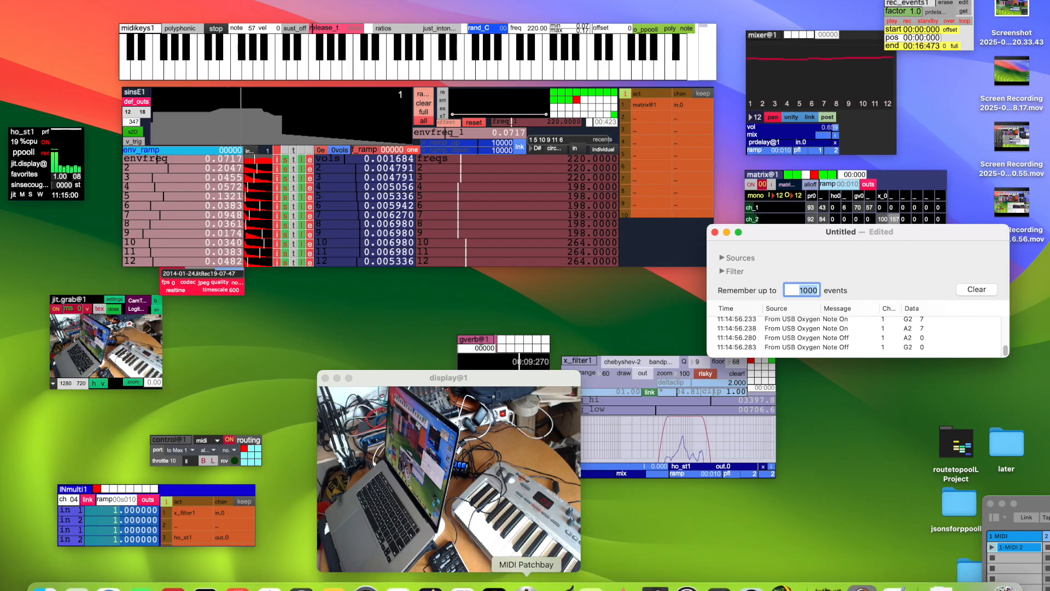
{"action": "left_click", "coordinate": [527, 587]}
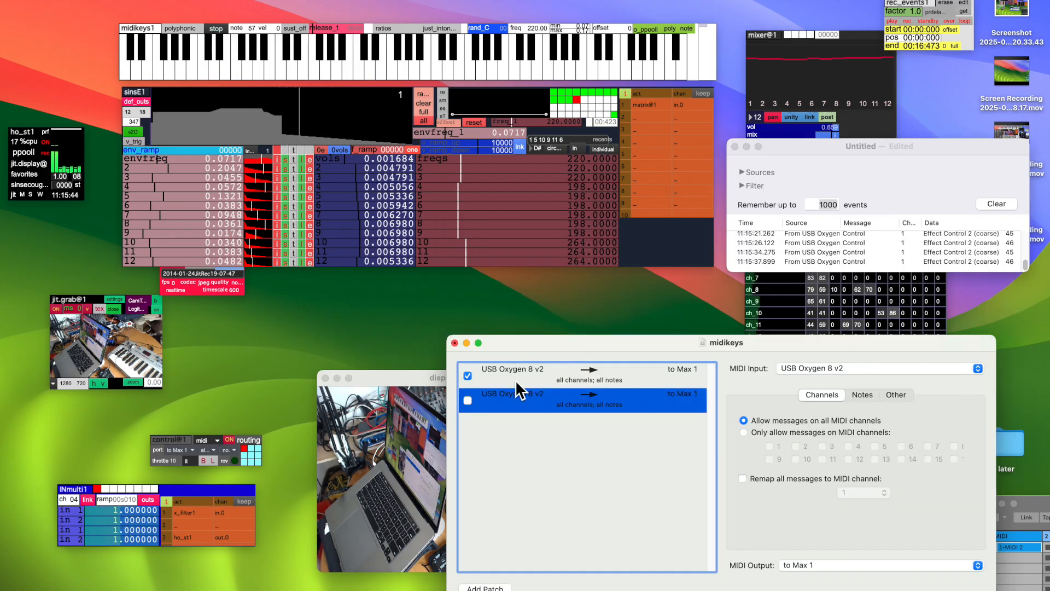
{"action": "left_click_drag", "start_coordinate": [542, 338], "coordinate": [694, 319]}
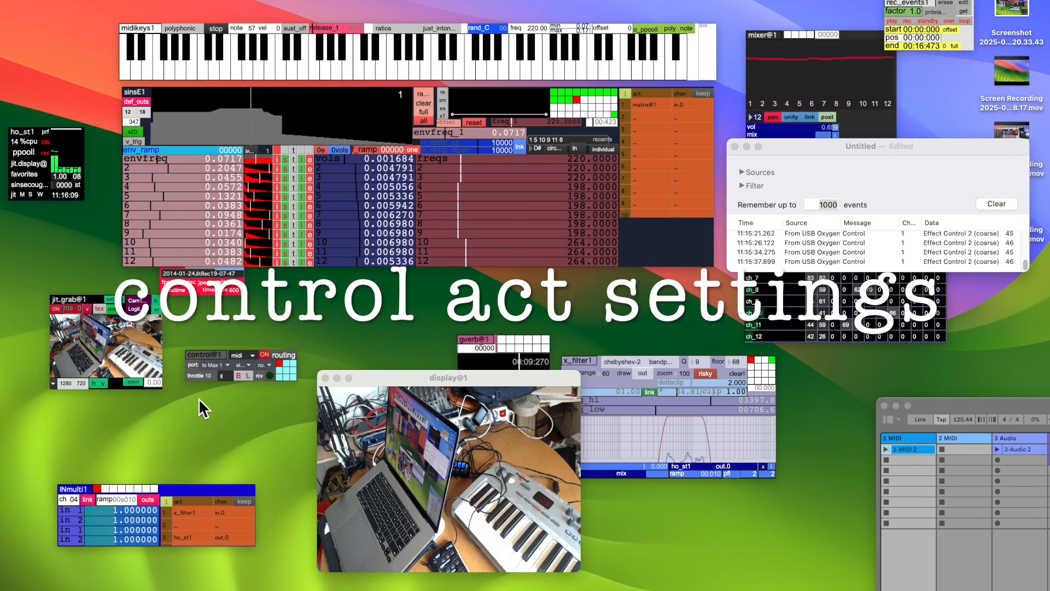
Set the control@1 act's input type to midi and its port to "to Max 1", and check its other port options
{"action": "left_click", "coordinate": [214, 365]}
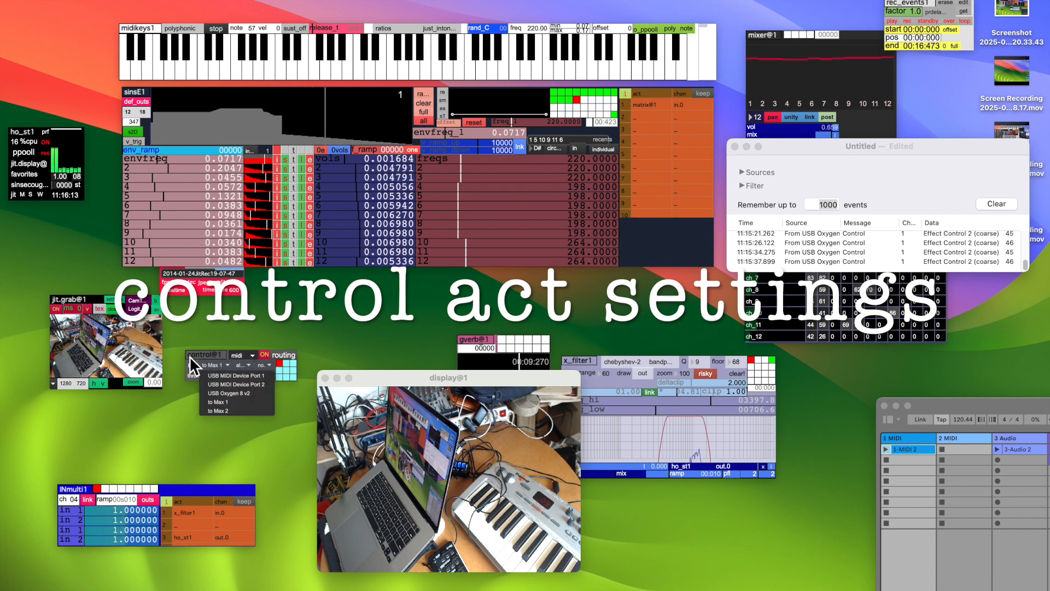
{"action": "left_click", "coordinate": [189, 356]}
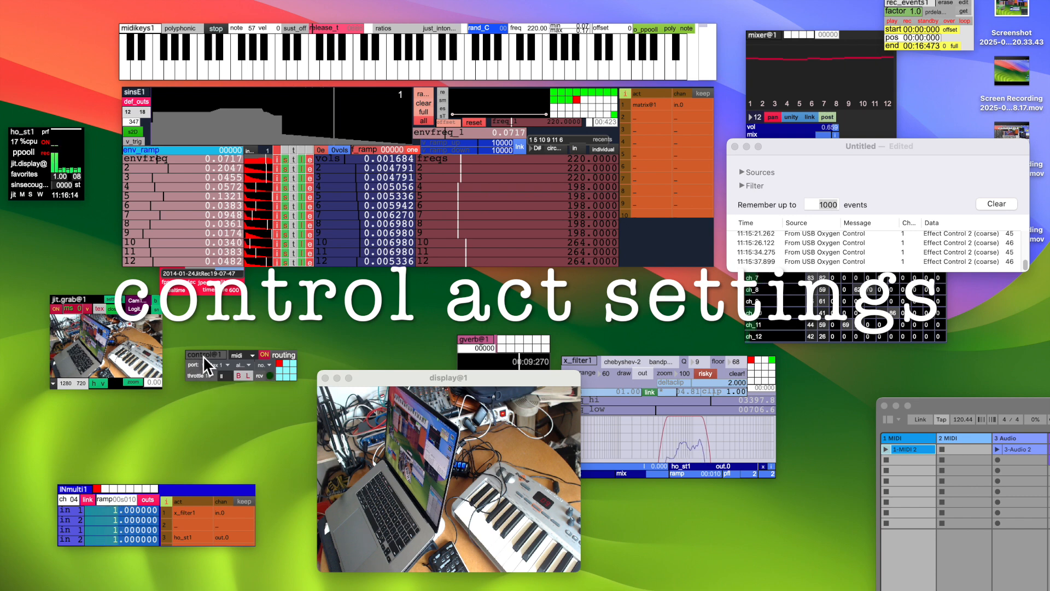
{"action": "left_click", "coordinate": [253, 355]}
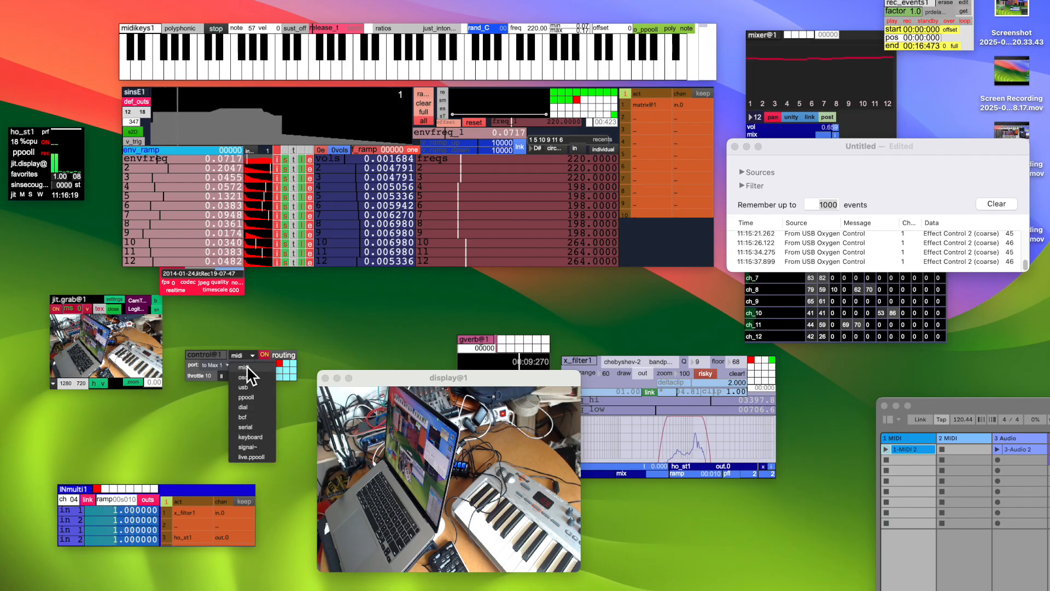
{"action": "left_click", "coordinate": [254, 368]}
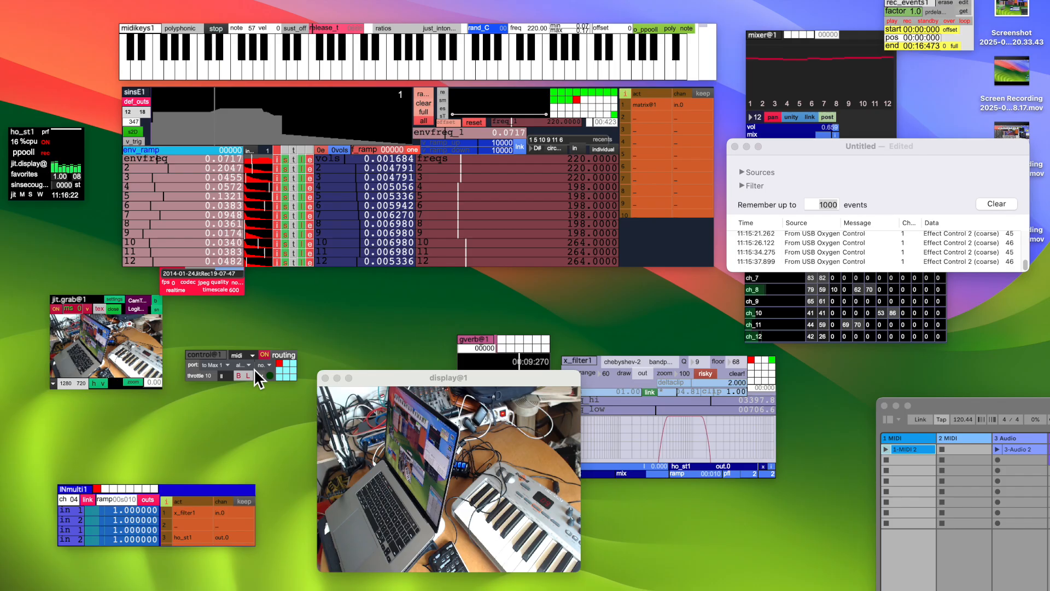
{"action": "left_click", "coordinate": [214, 364]}
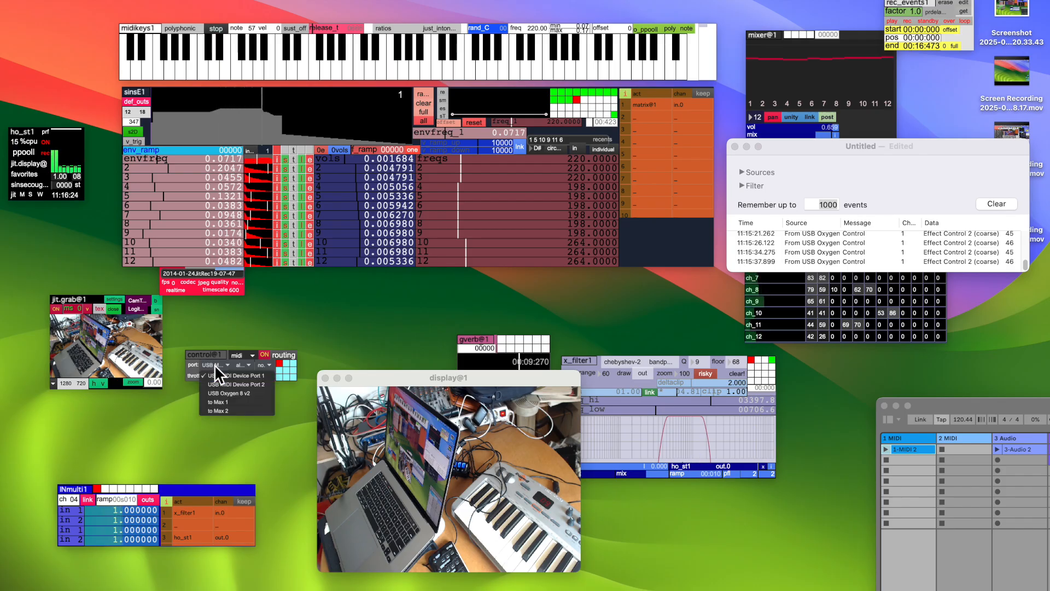
{"action": "left_click", "coordinate": [221, 403]}
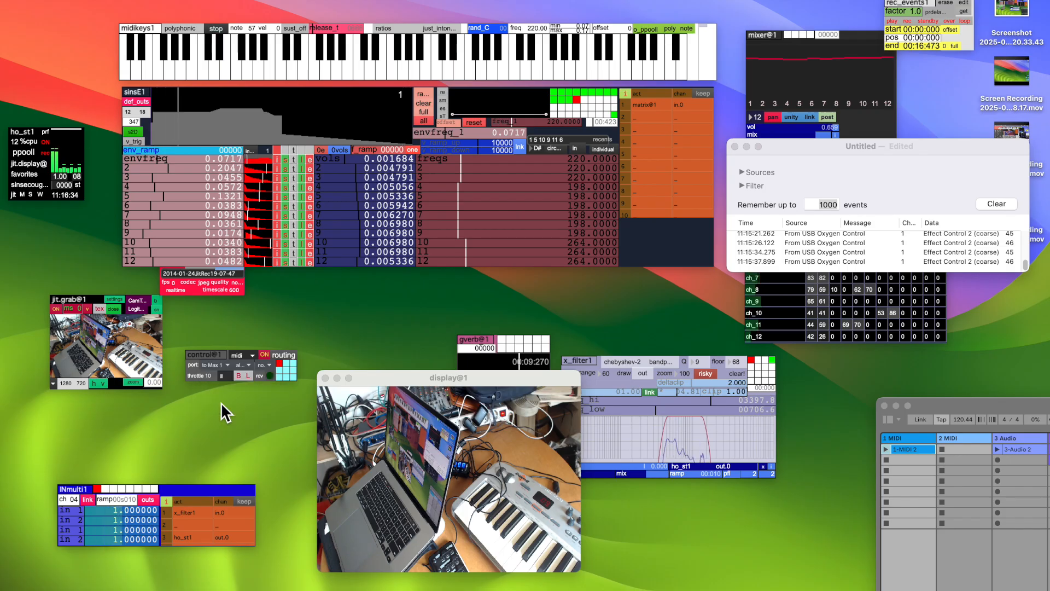
{"action": "left_click", "coordinate": [271, 365]}
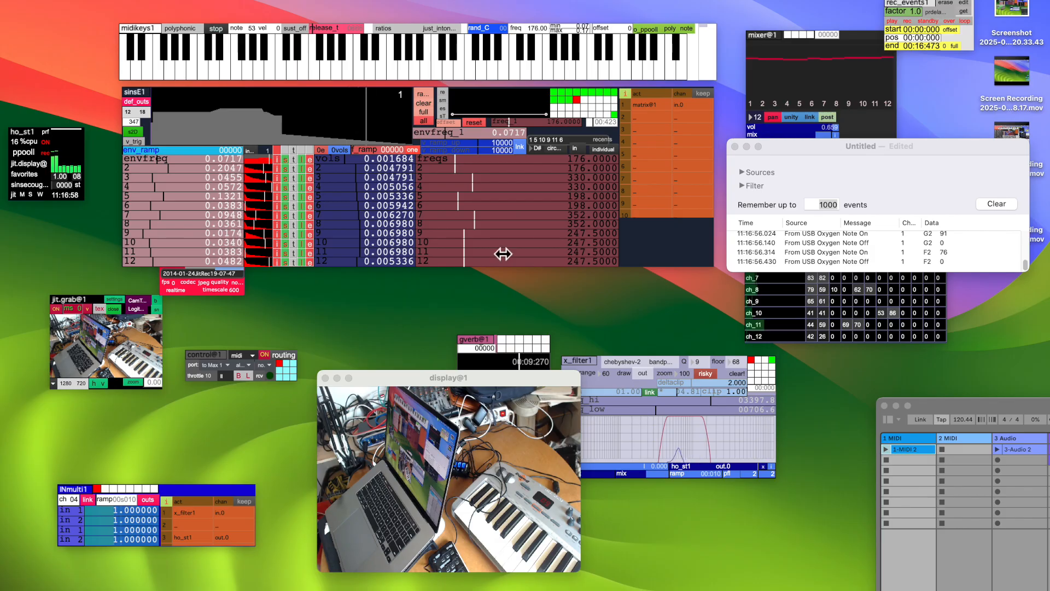
Nudge the midikeys1 and sinsE1 acts into line and move the matrix@1 act closer to sinsE1
{"action": "left_click_drag", "start_coordinate": [131, 29], "coordinate": [133, 22]}
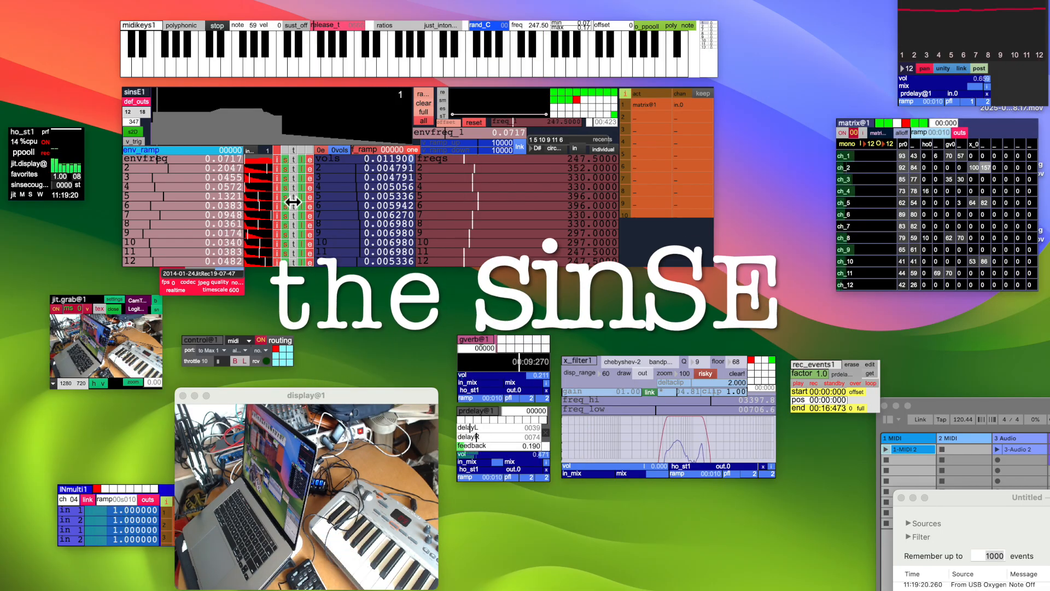
{"action": "left_click_drag", "start_coordinate": [138, 94], "coordinate": [135, 93]}
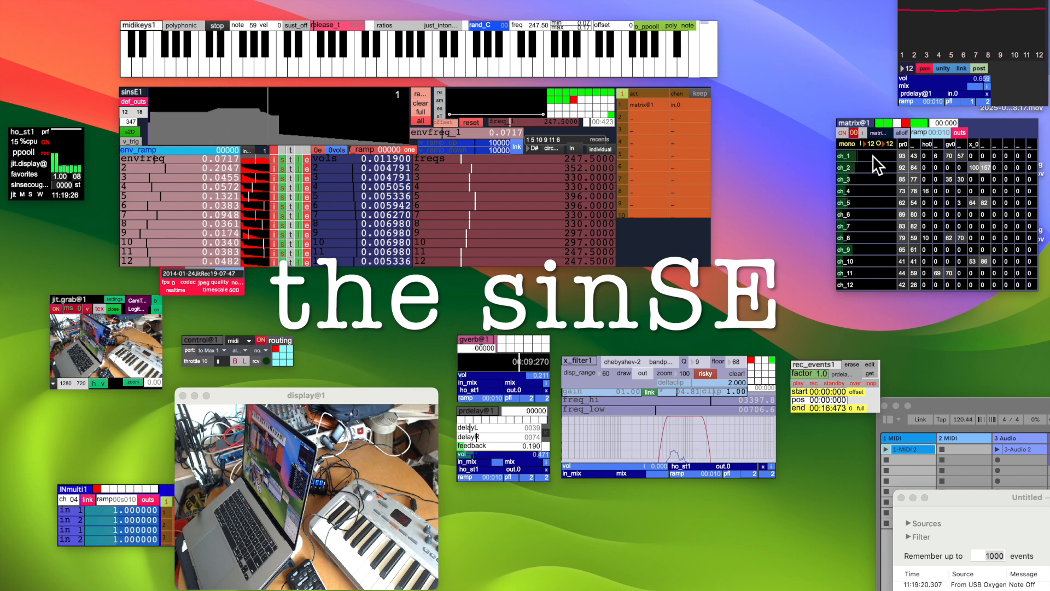
{"action": "left_click_drag", "start_coordinate": [845, 120], "coordinate": [837, 122]}
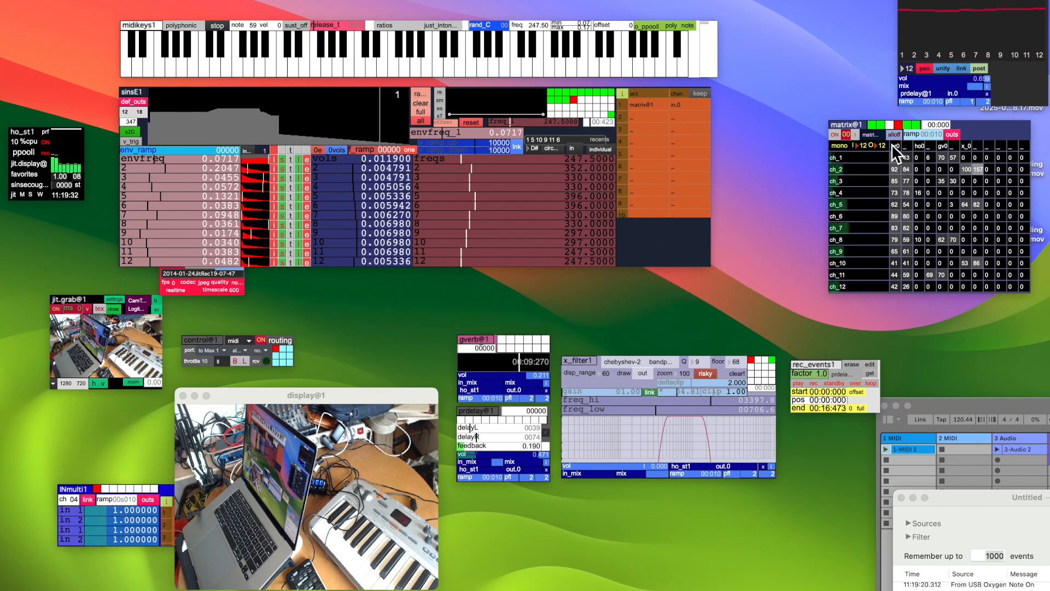
{"action": "left_click_drag", "start_coordinate": [832, 125], "coordinate": [803, 125]}
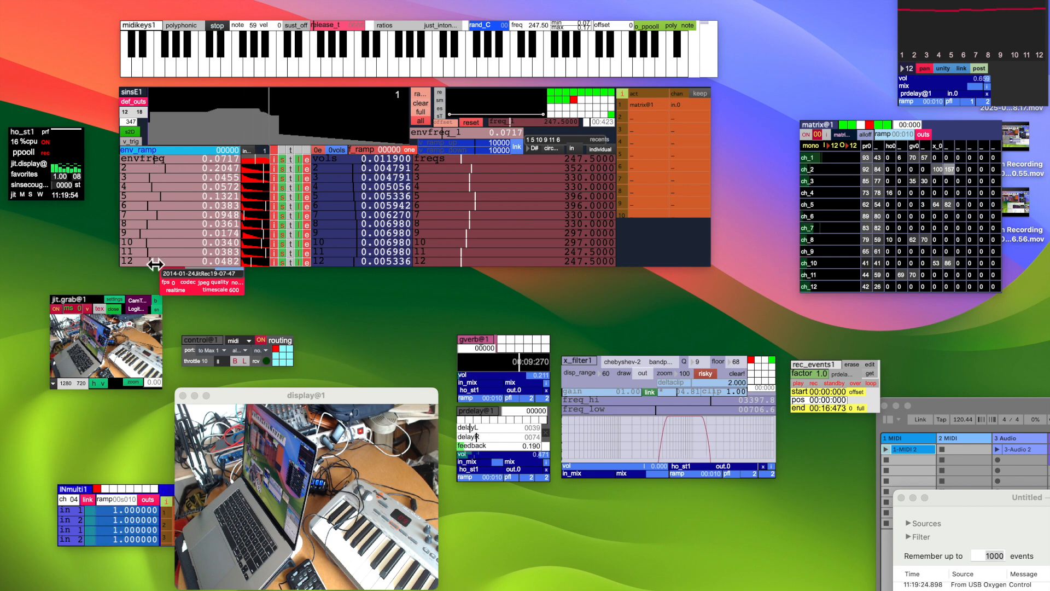
Try a higher envelope frequency and volume on sinsE1's third oscillator, and settle on 1.6833 for envfreq and 0.006615 for volume
{"action": "left_click", "coordinate": [207, 183]}
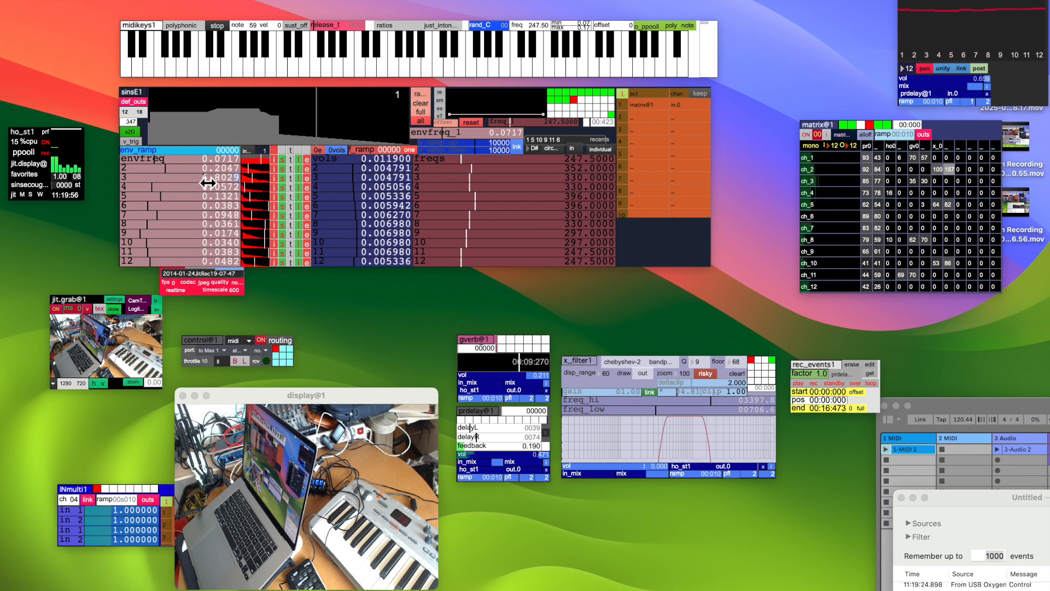
{"action": "left_click", "coordinate": [369, 182]}
{"action": "left_click_drag", "start_coordinate": [370, 182], "coordinate": [398, 181]}
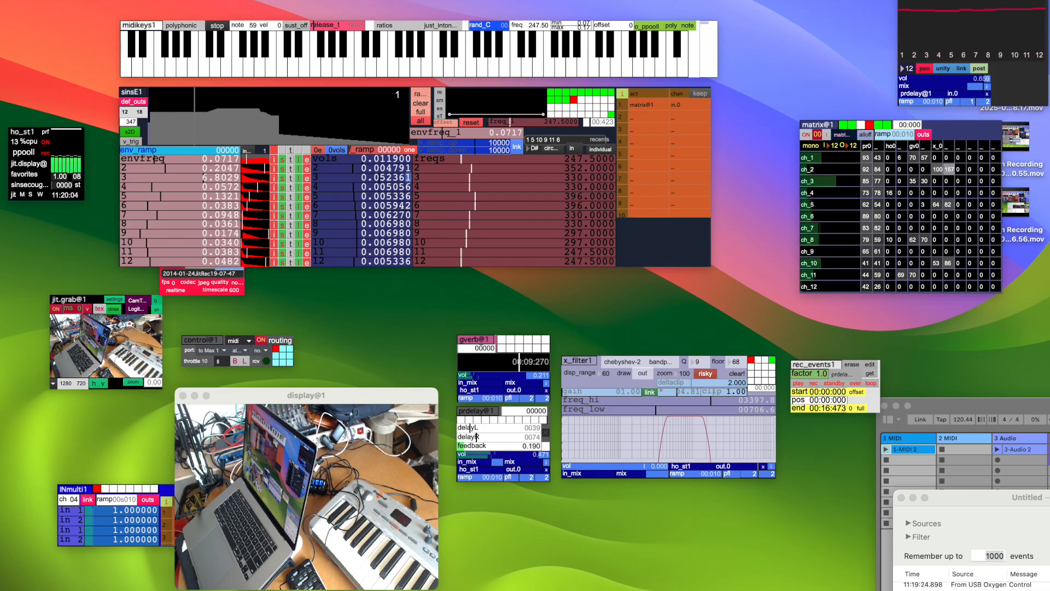
{"action": "left_click_drag", "start_coordinate": [367, 181], "coordinate": [364, 181]}
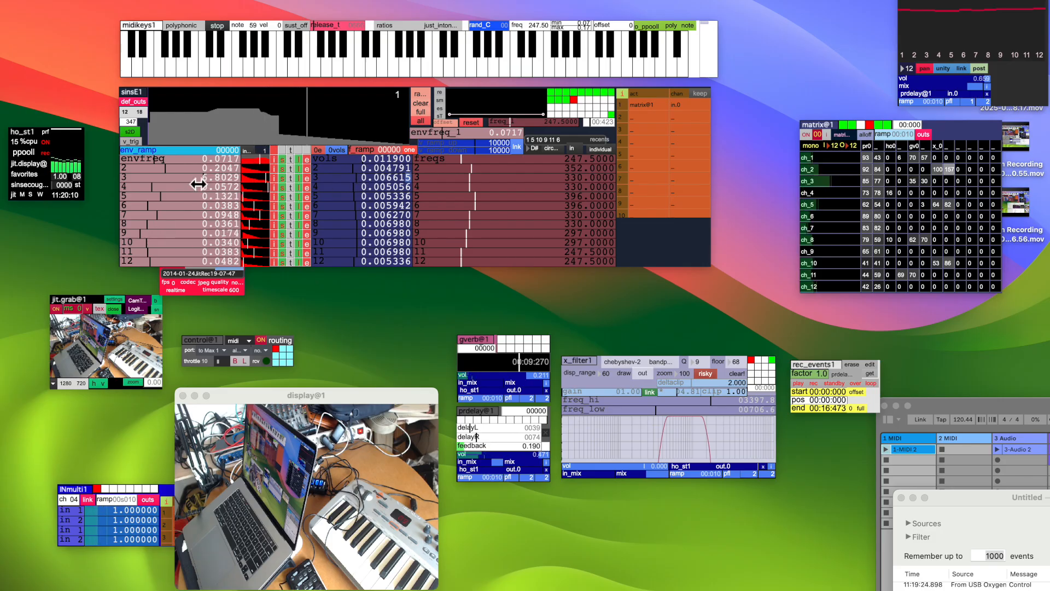
{"action": "left_click_drag", "start_coordinate": [198, 185], "coordinate": [189, 179]}
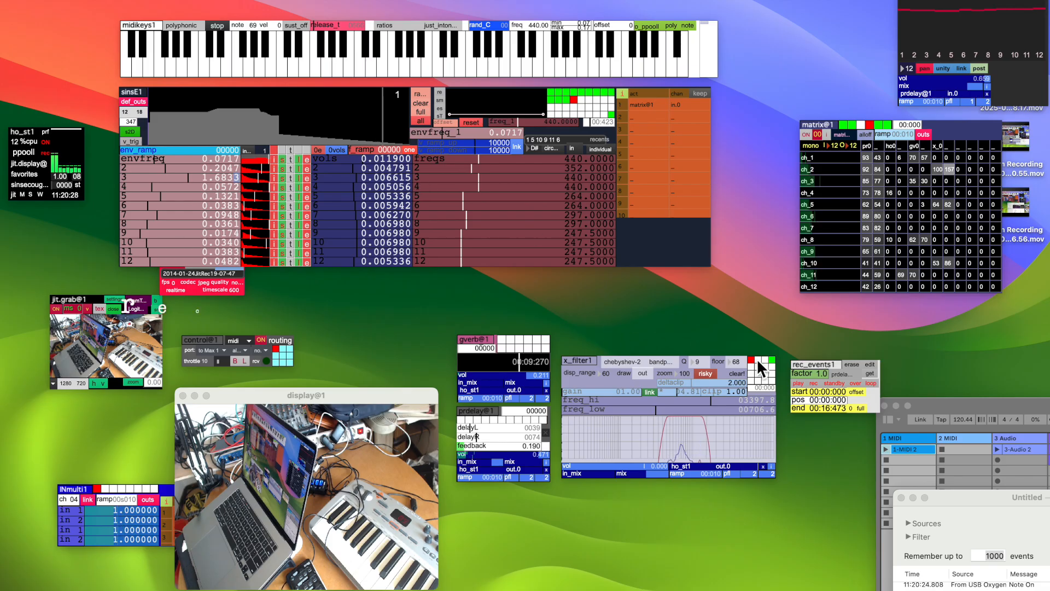
Move the rec_events1 act beside the midikeys1 keyboard and erase its recorded events
{"action": "left_click_drag", "start_coordinate": [799, 366], "coordinate": [756, 26]}
{"action": "left_click", "coordinate": [811, 21]}
{"action": "left_click_drag", "start_coordinate": [755, 22], "coordinate": [753, 21]}
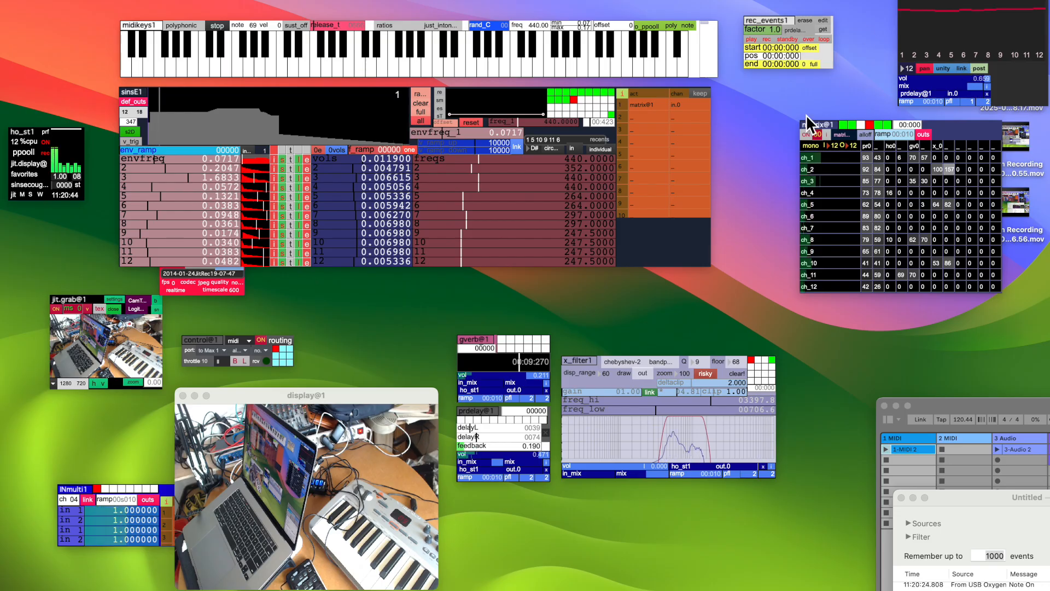
Check which acts are selected for event recording in rec_events1
{"action": "left_click", "coordinate": [793, 28]}
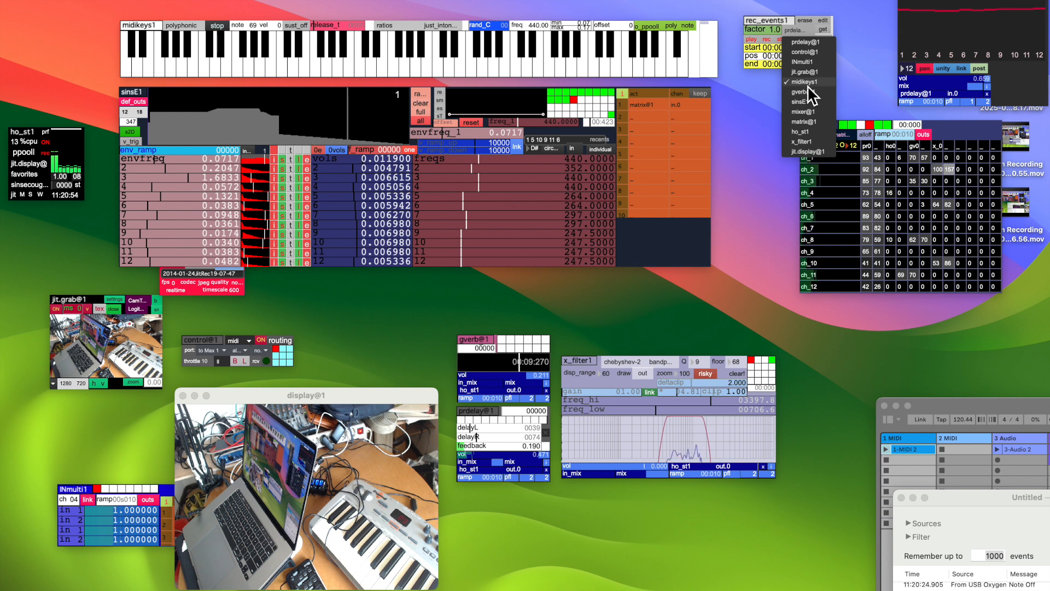
{"action": "left_click", "coordinate": [750, 18]}
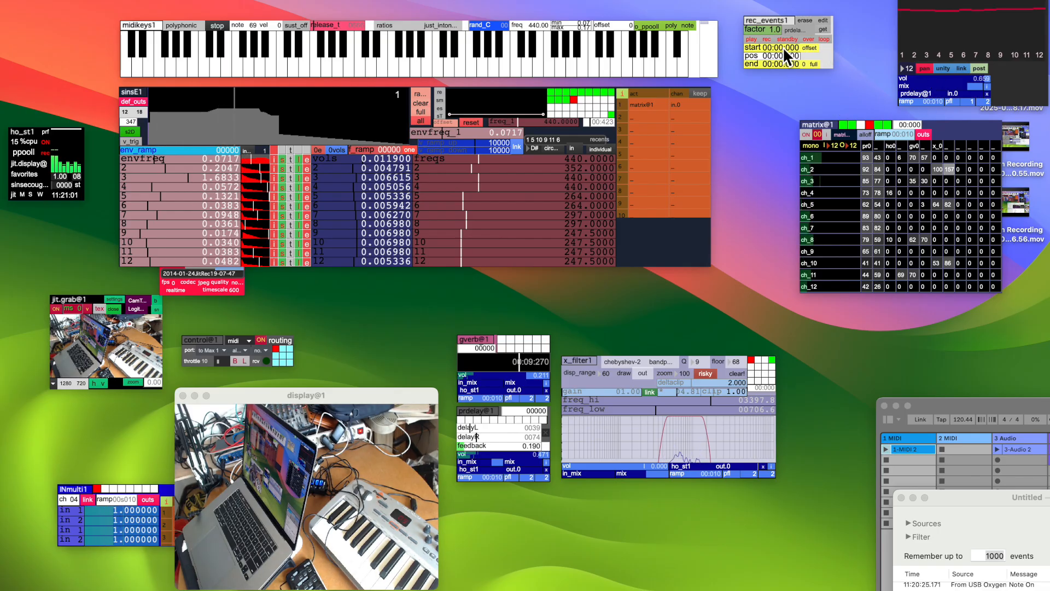
Record a short keyboard performance in rec_events1 and play the recorded events back in a loop
{"action": "left_click", "coordinate": [769, 41]}
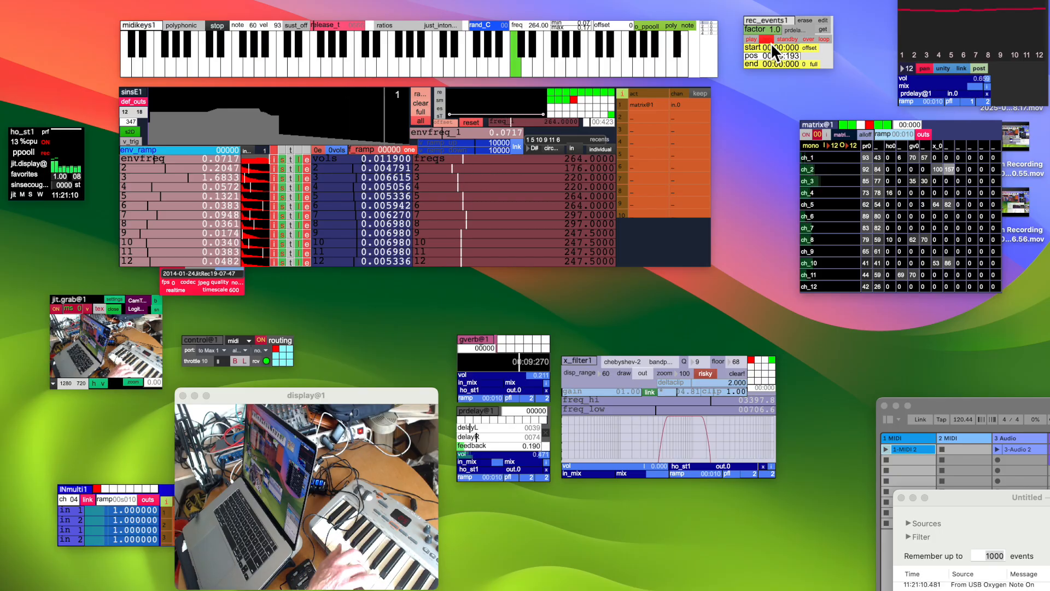
{"action": "left_click", "coordinate": [770, 42]}
{"action": "left_click", "coordinate": [825, 39]}
{"action": "left_click", "coordinate": [752, 40]}
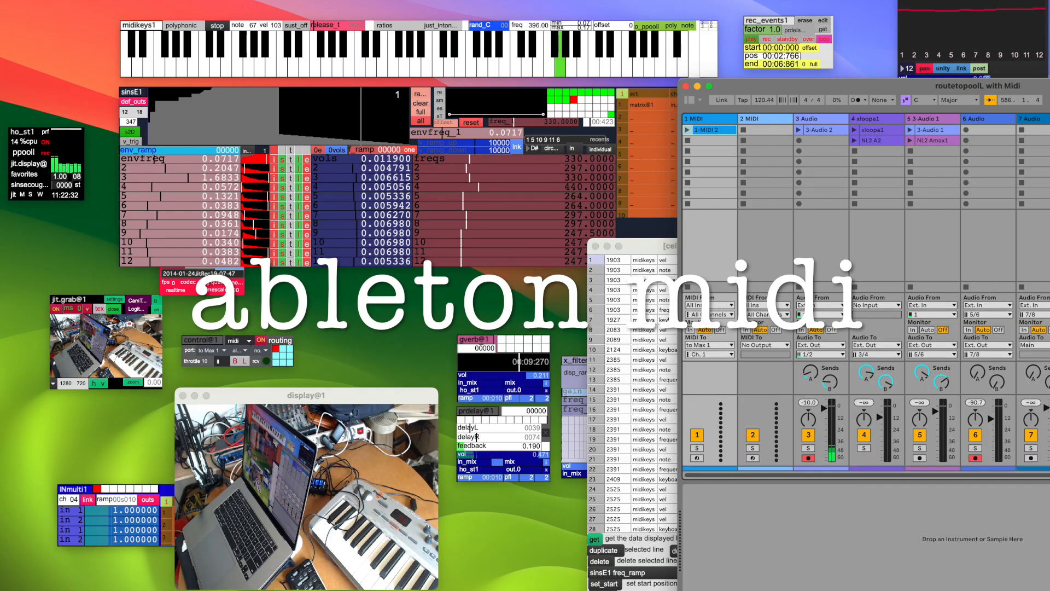
Switch to Live and examine the MIDI input and output ports in the Link, Tempo & MIDI settings
{"action": "left_click", "coordinate": [34, 0]}
{"action": "left_click", "coordinate": [37, 16]}
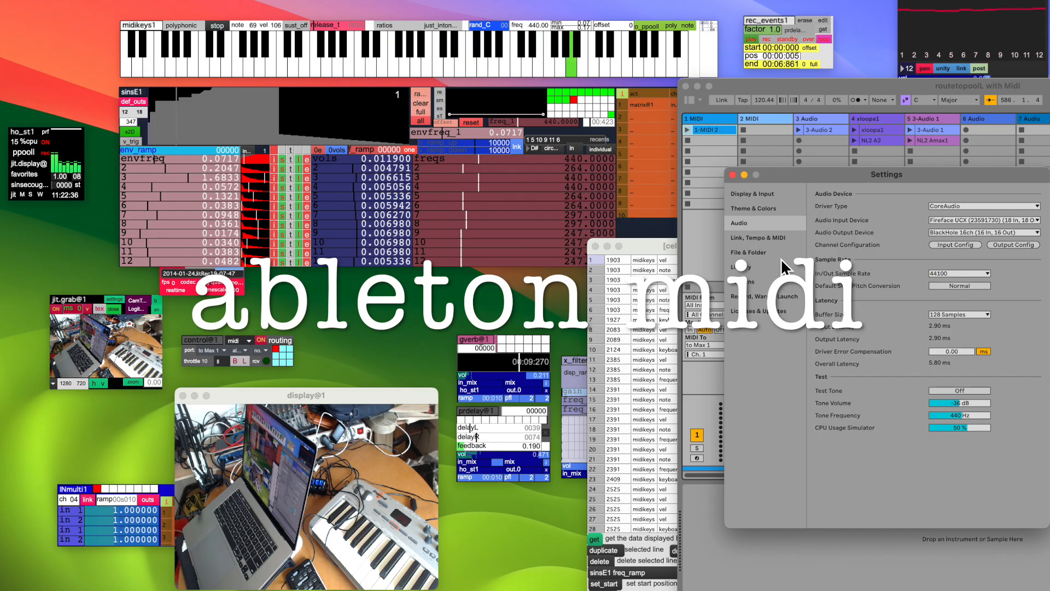
{"action": "left_click", "coordinate": [772, 238]}
{"action": "left_click_drag", "start_coordinate": [799, 179], "coordinate": [722, 138]}
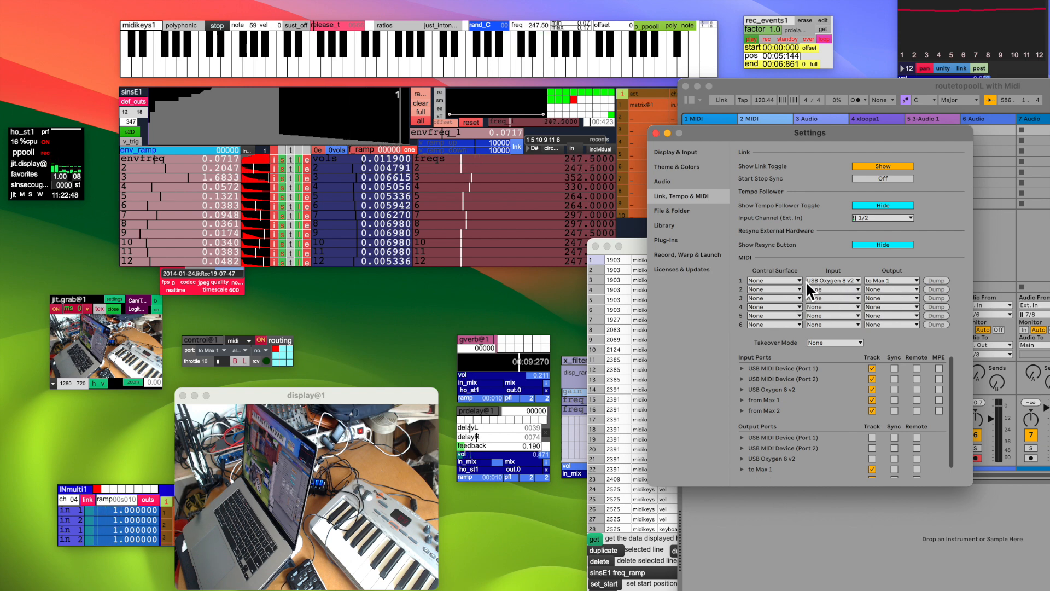
{"action": "left_click_drag", "start_coordinate": [734, 135], "coordinate": [908, 454]}
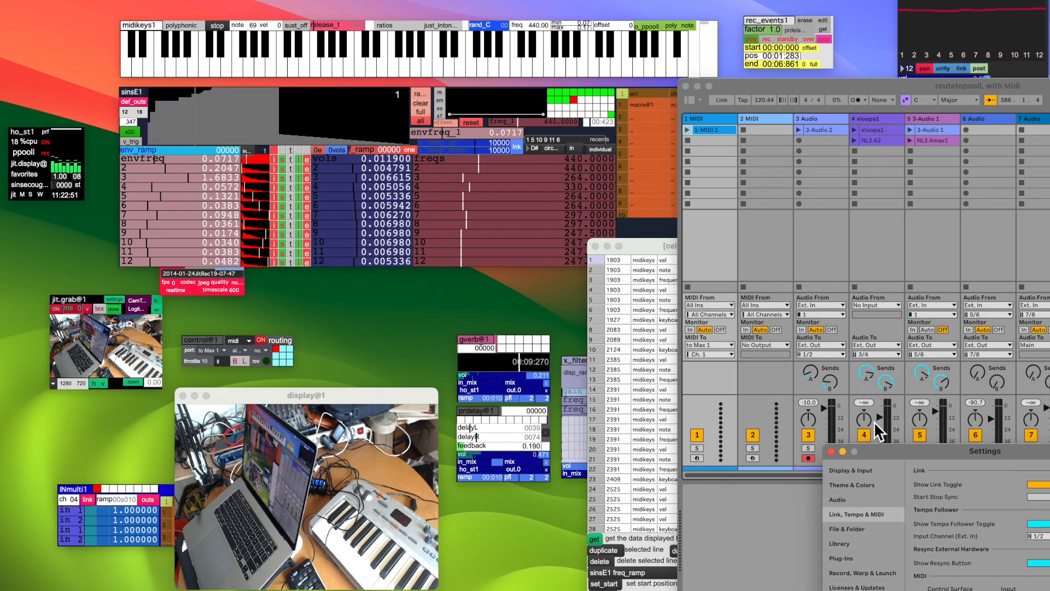
Arm the 2 MIDI track for recording and keep All Ins as its MIDI input
{"action": "left_click", "coordinate": [767, 88]}
{"action": "left_click", "coordinate": [753, 459]}
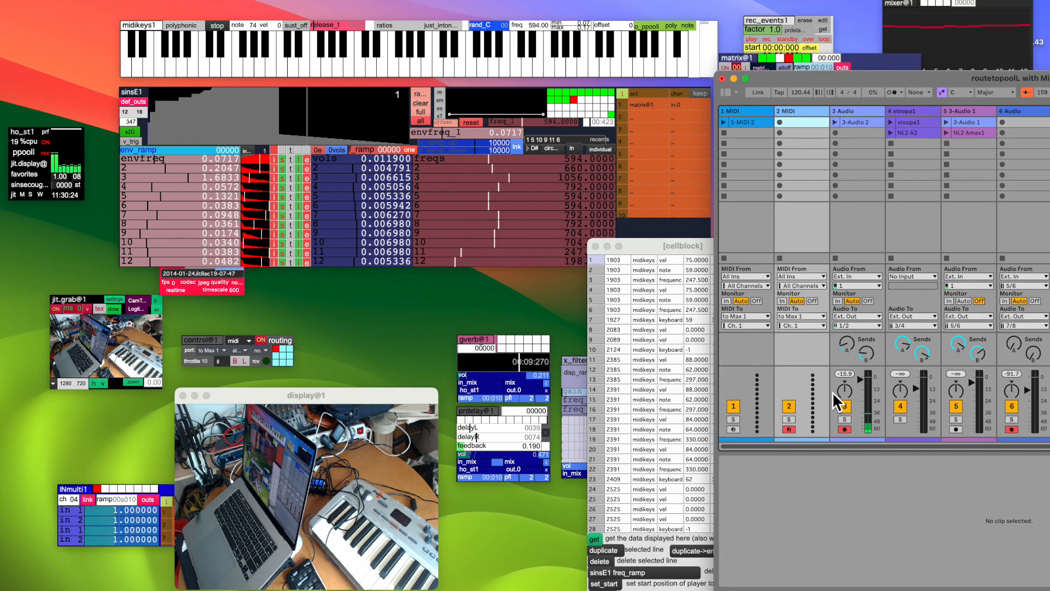
{"action": "left_click_drag", "start_coordinate": [785, 78], "coordinate": [768, 62]}
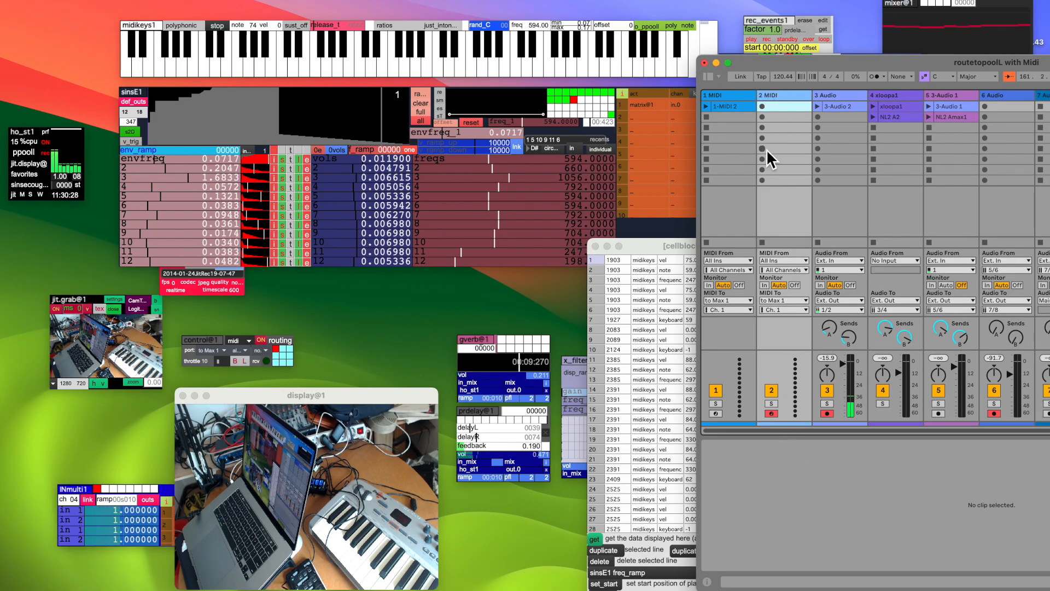
{"action": "left_click", "coordinate": [790, 261]}
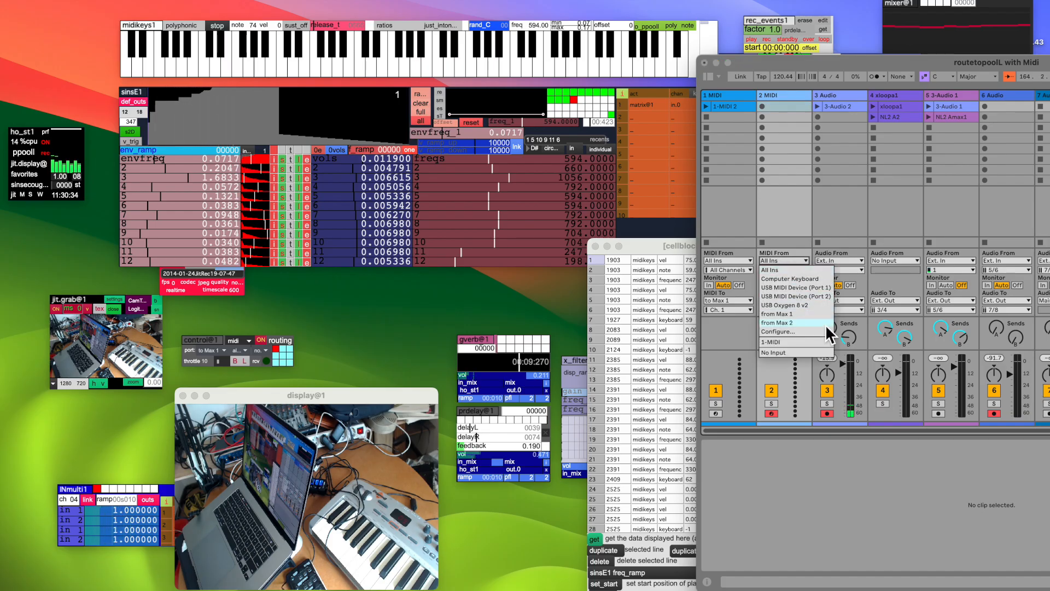
{"action": "left_click", "coordinate": [787, 270]}
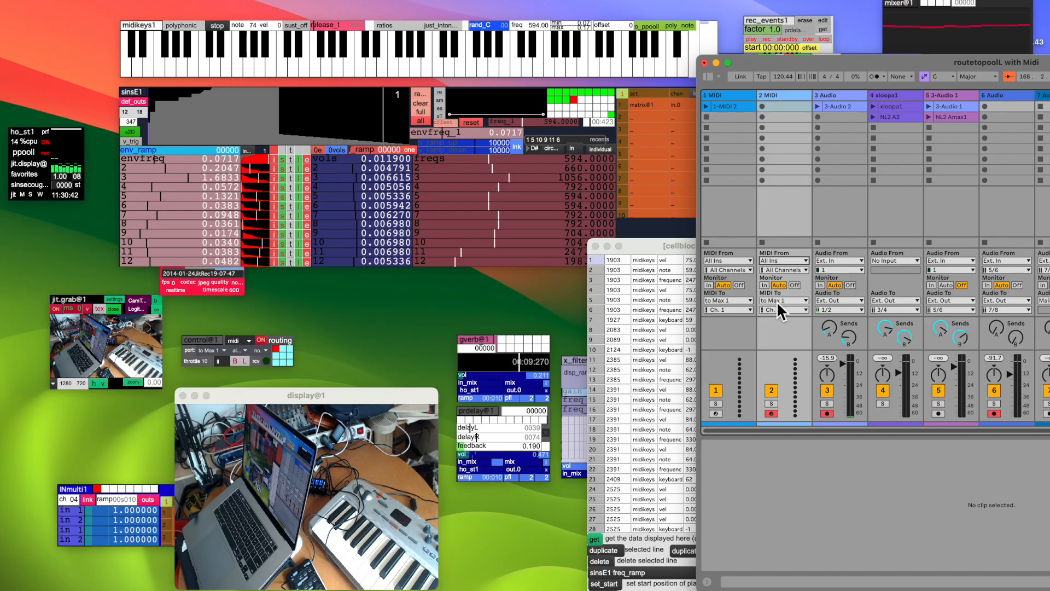
Record a MIDI clip in the first slot of the 2 MIDI track, stop recording and launch the clip
{"action": "left_click", "coordinate": [765, 109]}
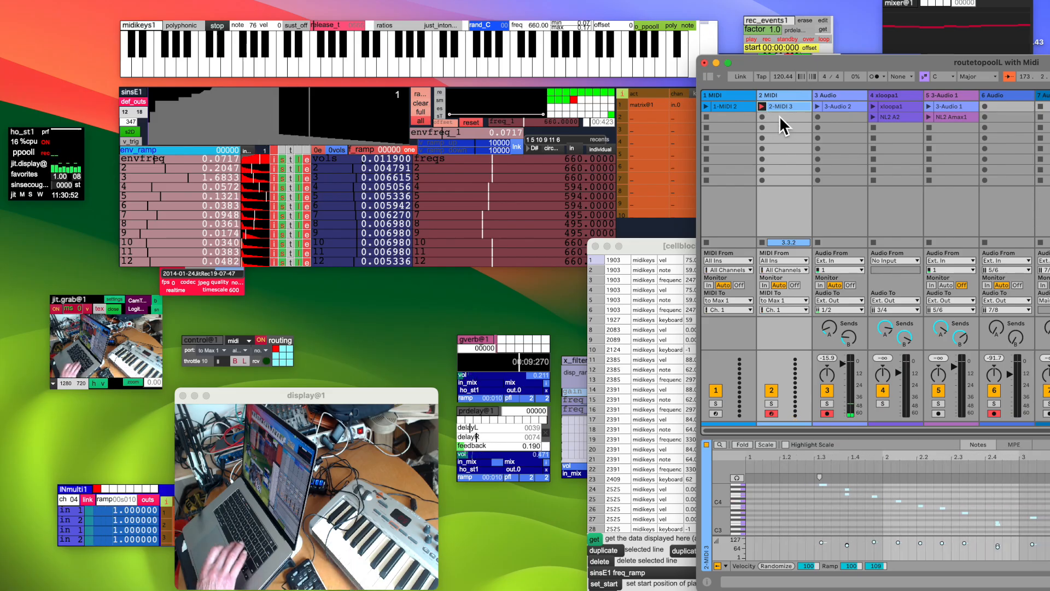
{"action": "key", "text": "space"}
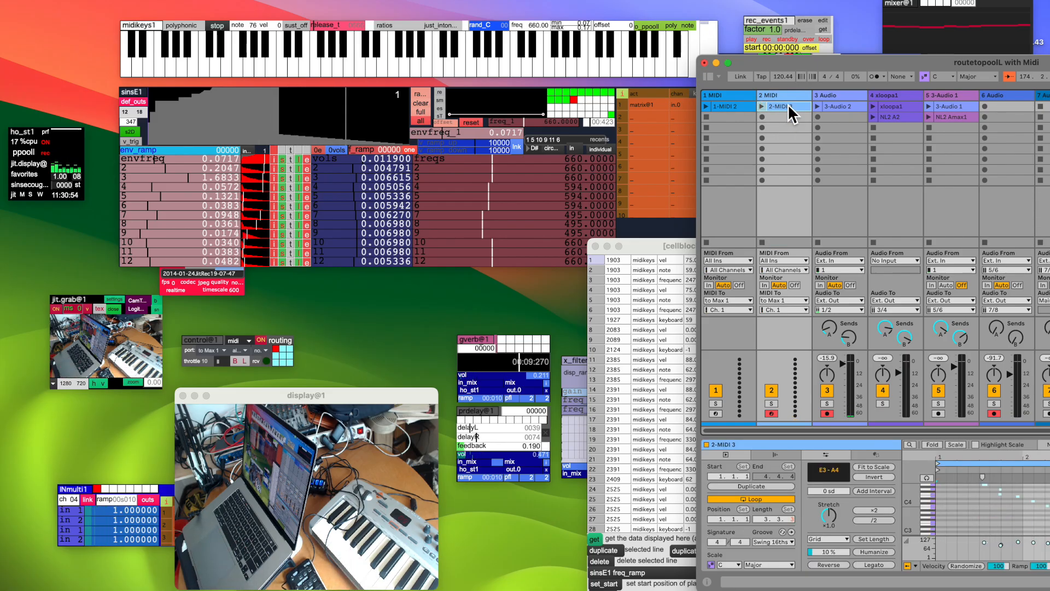
{"action": "left_click", "coordinate": [763, 108]}
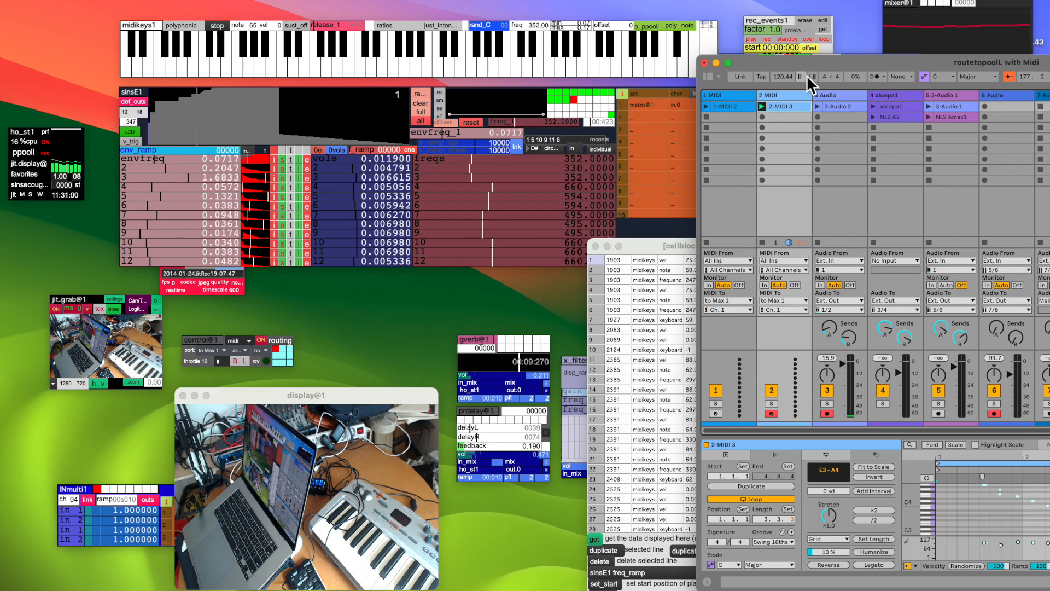
Show the whole Live window and trim the 2-MIDI 3 clip's loop to start at 1.3.1 with a length of 2.3.0
{"action": "left_click_drag", "start_coordinate": [806, 62], "coordinate": [478, 8]}
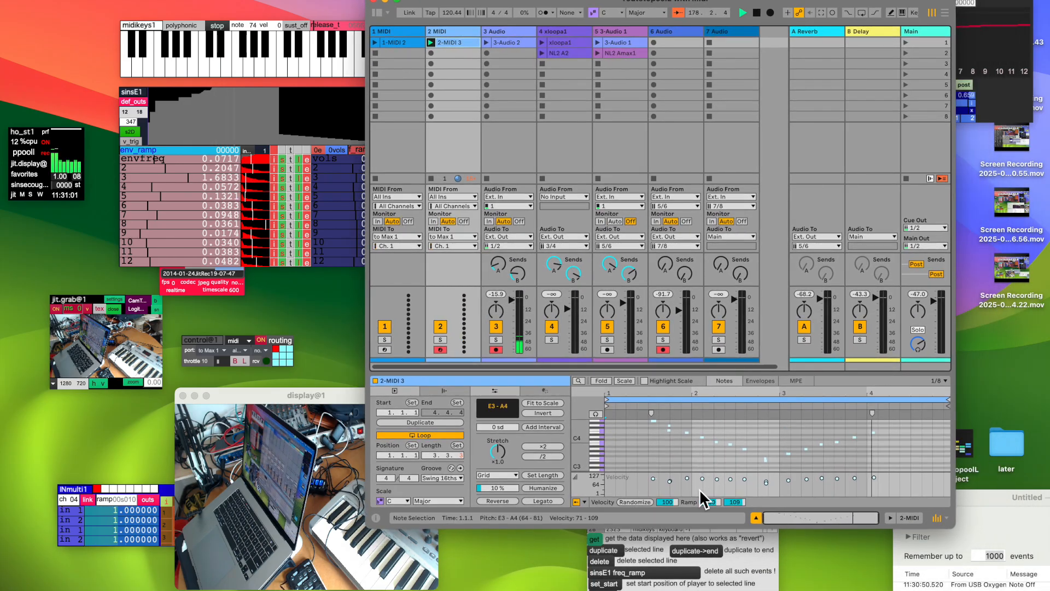
{"action": "left_click", "coordinate": [671, 434]}
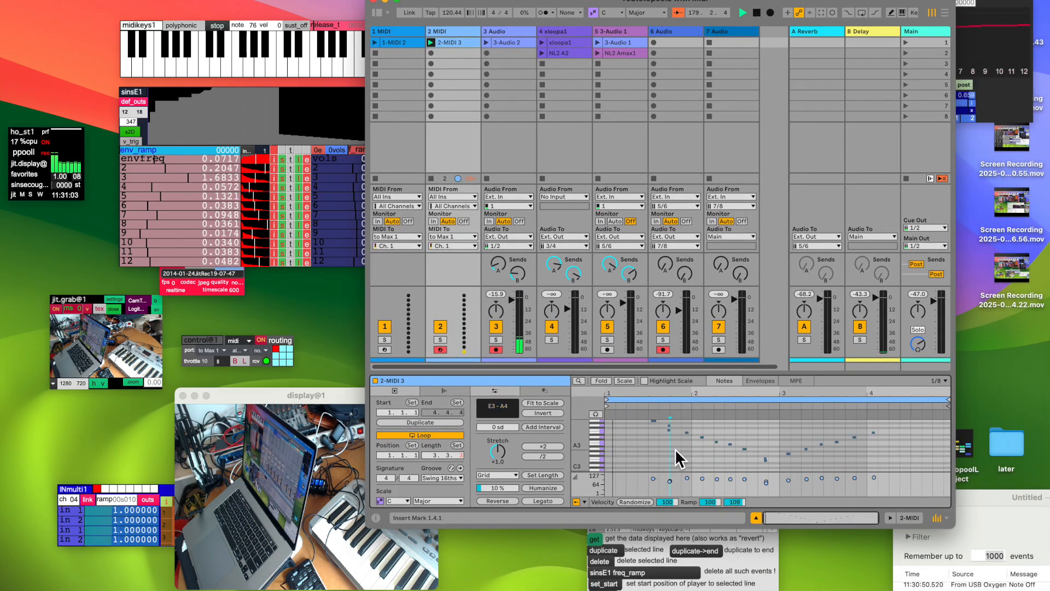
{"action": "scroll", "coordinate": [680, 447], "scroll_direction": "down", "scroll_amount": 4}
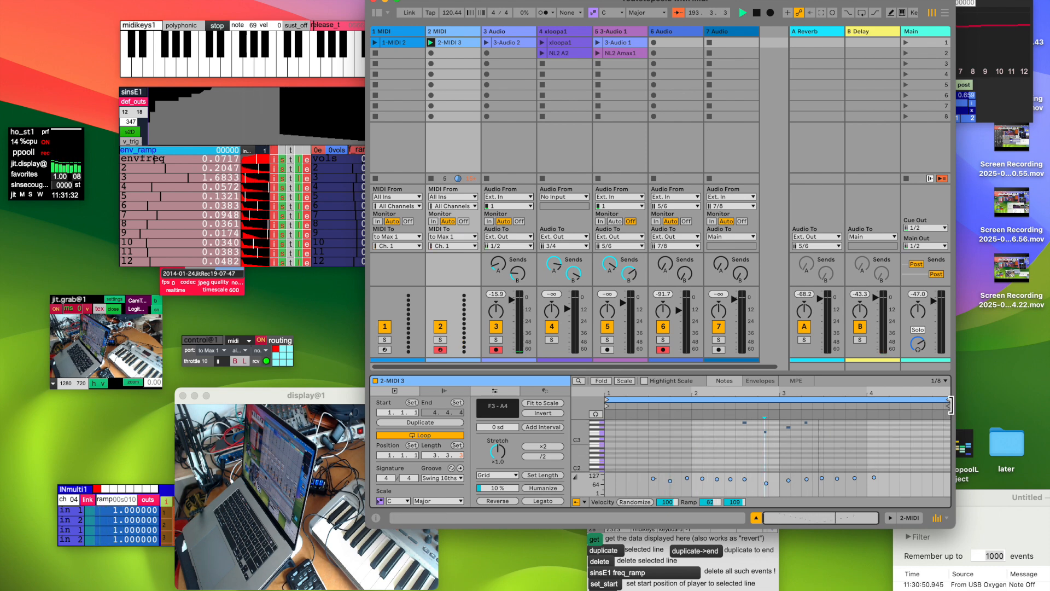
{"action": "left_click_drag", "start_coordinate": [955, 406], "coordinate": [899, 414]}
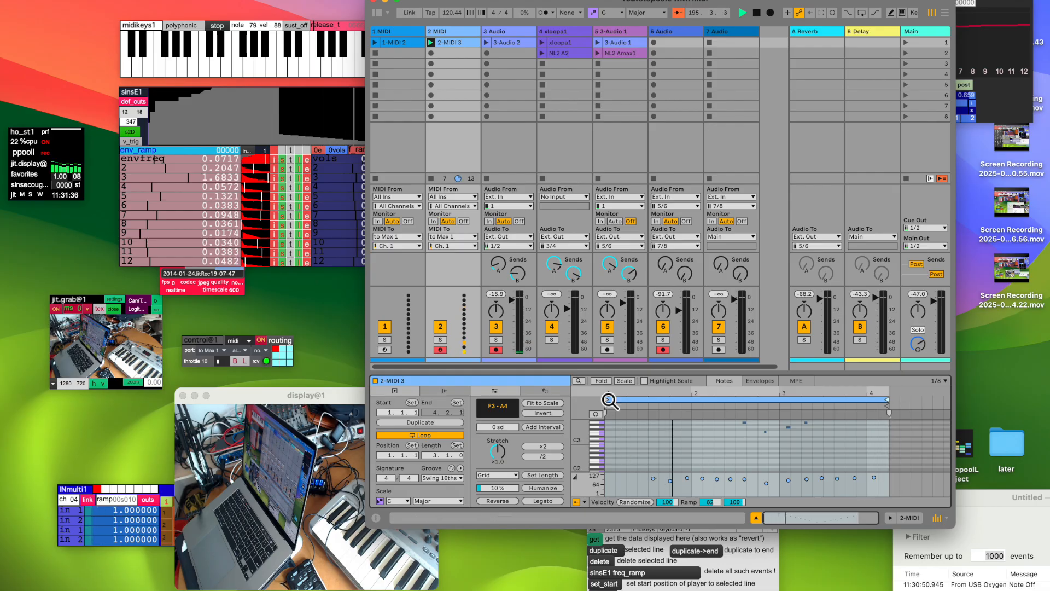
{"action": "left_click_drag", "start_coordinate": [616, 407], "coordinate": [649, 407]}
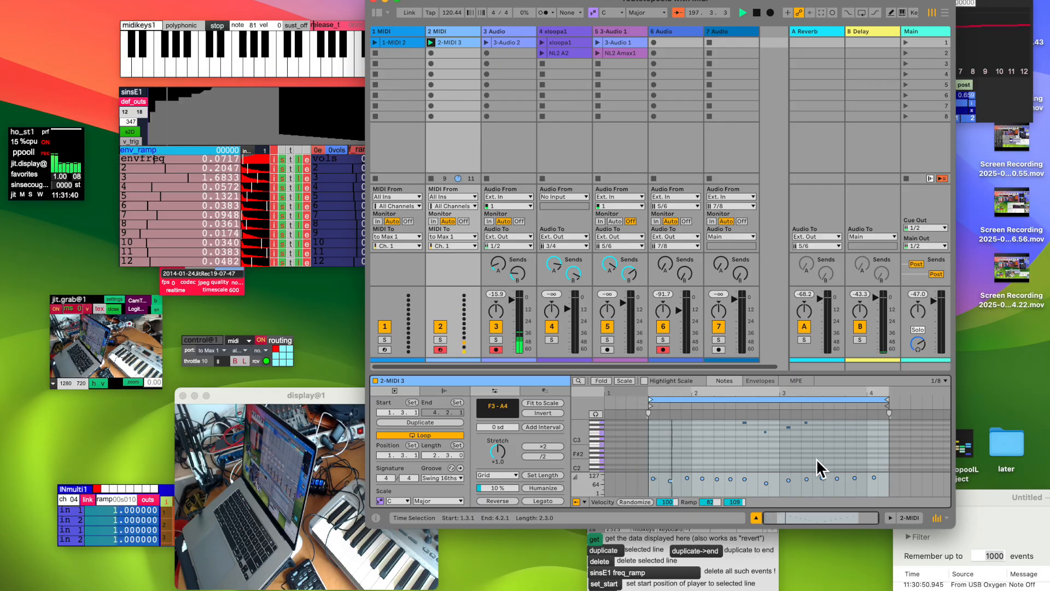
{"action": "scroll", "coordinate": [815, 455], "scroll_direction": "up", "scroll_amount": 5}
{"action": "scroll", "coordinate": [810, 446], "scroll_direction": "down", "scroll_amount": 4}
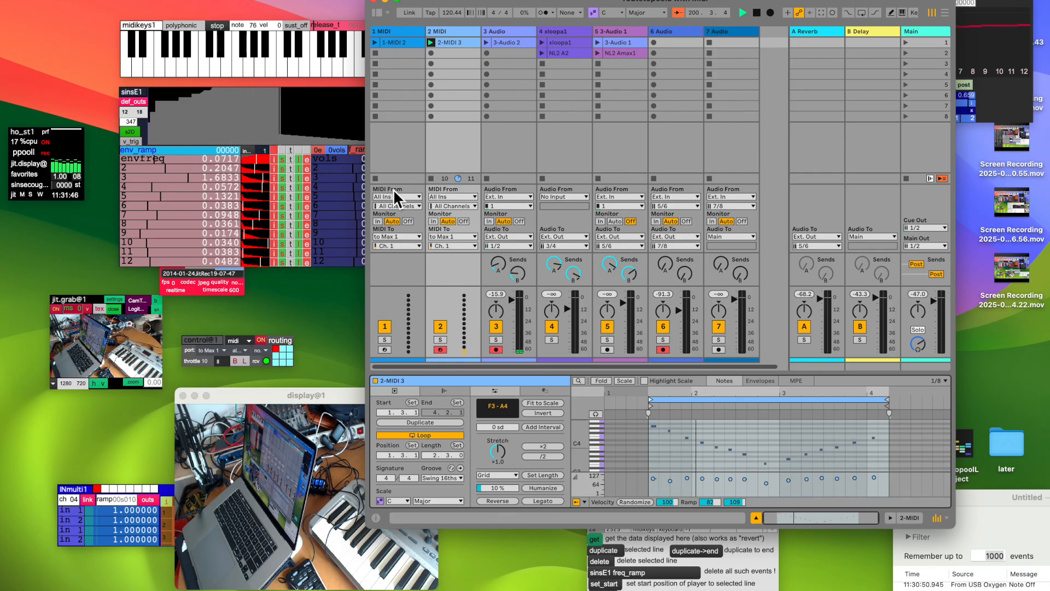
Move the Live window aside to uncover the ppooll acts and shift midikeys1 slightly up and to the left
{"action": "left_click_drag", "start_coordinate": [433, 7], "coordinate": [658, 122]}
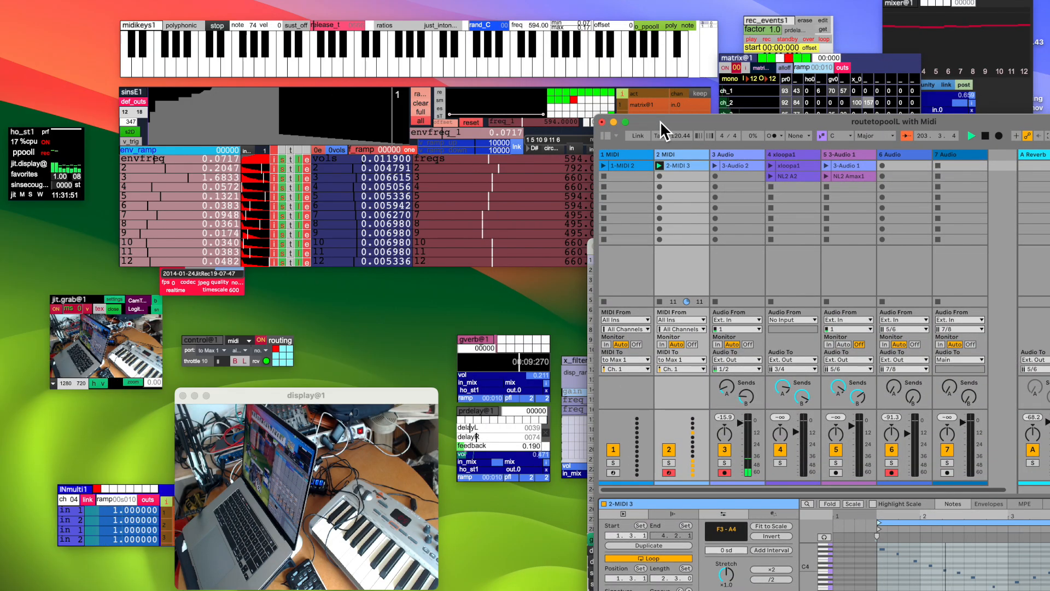
{"action": "left_click_drag", "start_coordinate": [665, 126], "coordinate": [862, 205]}
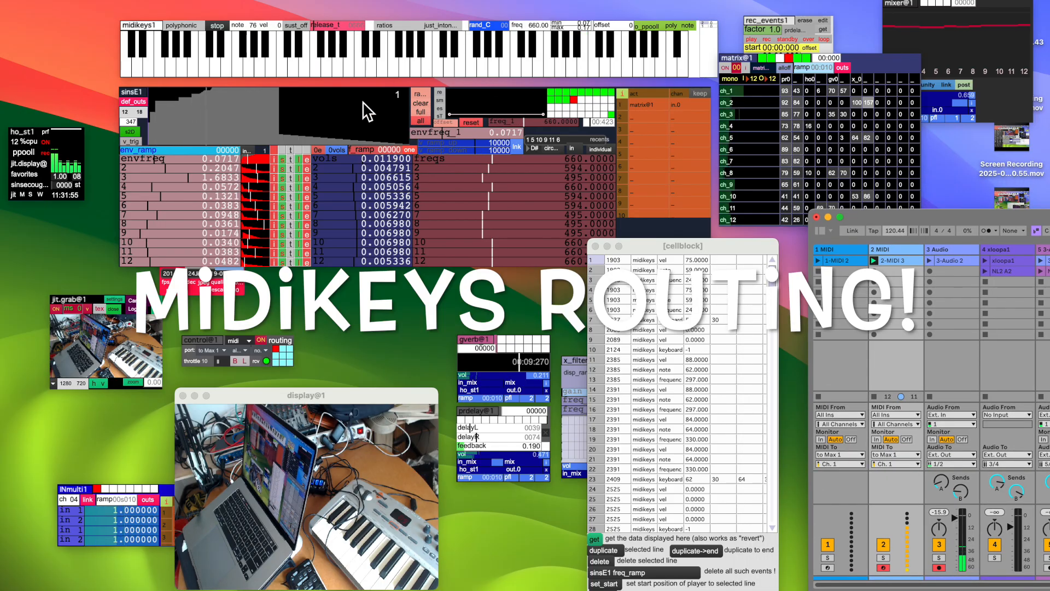
{"action": "left_click_drag", "start_coordinate": [134, 25], "coordinate": [118, 21]}
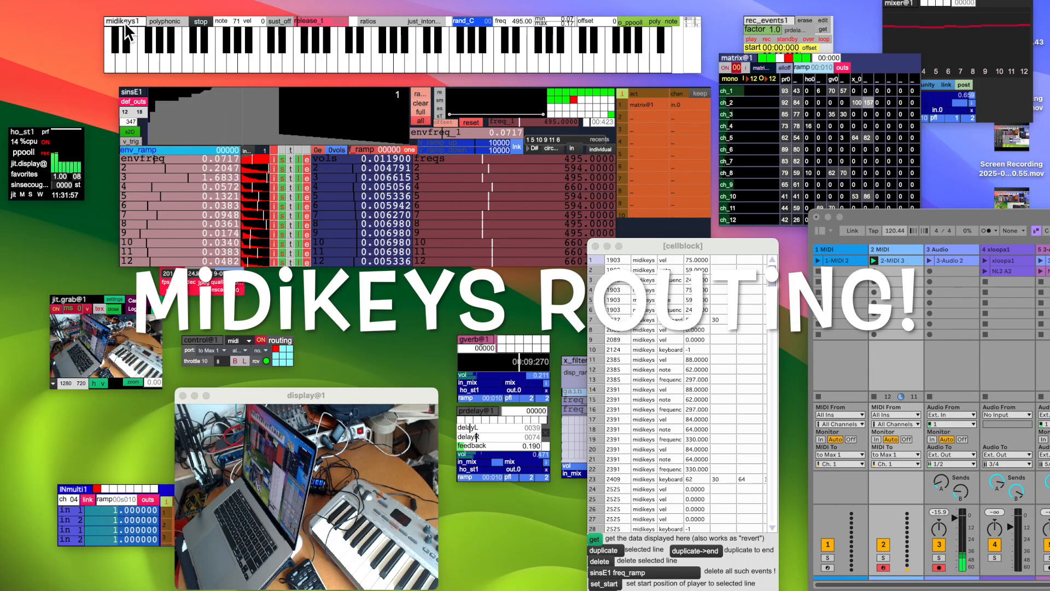
Open midikeys1's to_ppooll routing window, place it beneath sinsE1 and move the cellblock window away from it
{"action": "left_click", "coordinate": [631, 22]}
{"action": "left_click_drag", "start_coordinate": [457, 76], "coordinate": [380, 302]}
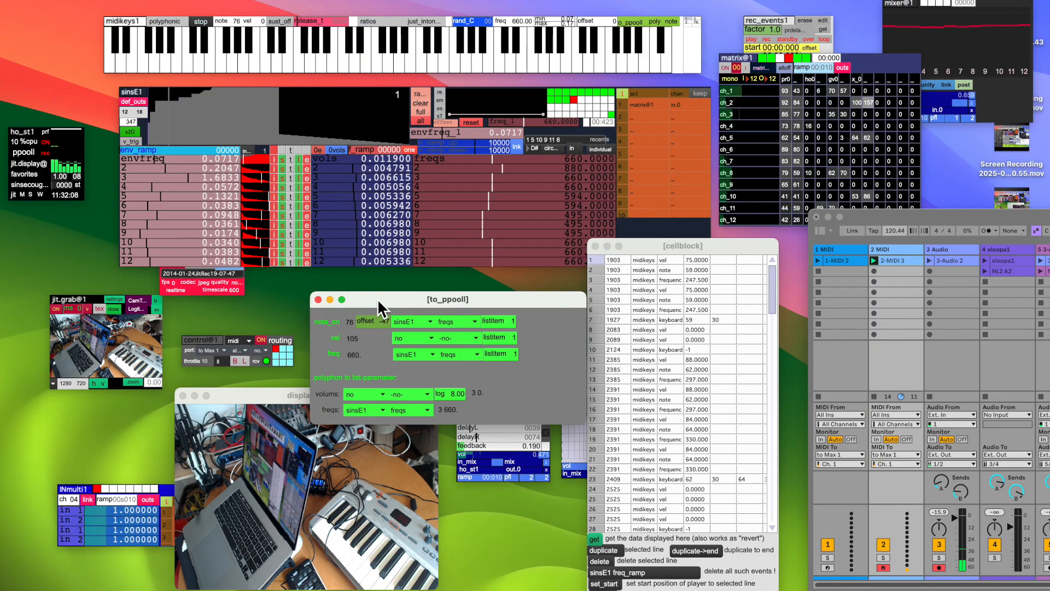
{"action": "left_click_drag", "start_coordinate": [378, 301], "coordinate": [340, 300]}
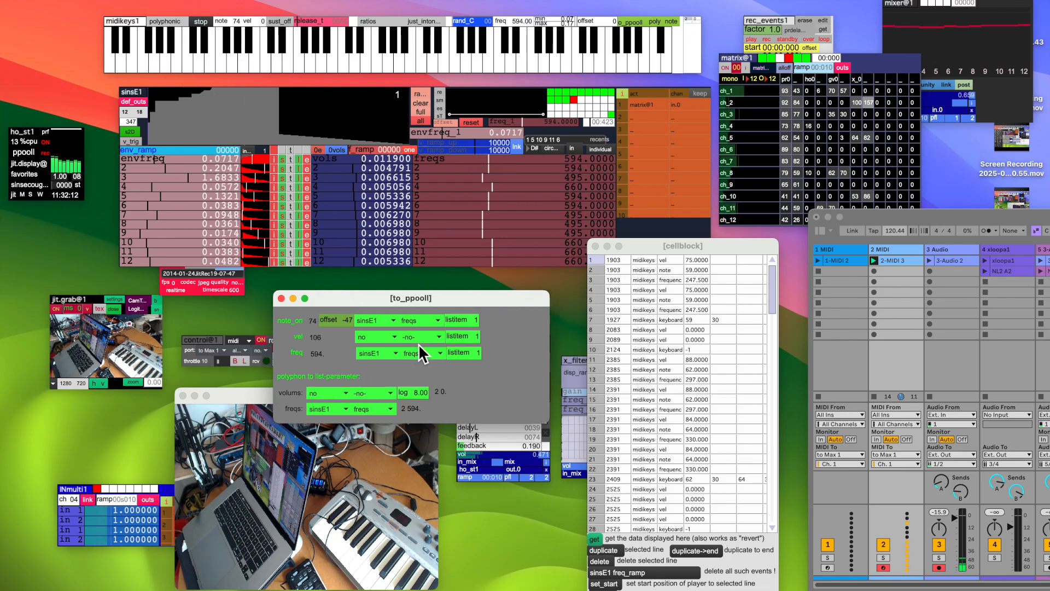
{"action": "left_click_drag", "start_coordinate": [332, 299], "coordinate": [324, 305]}
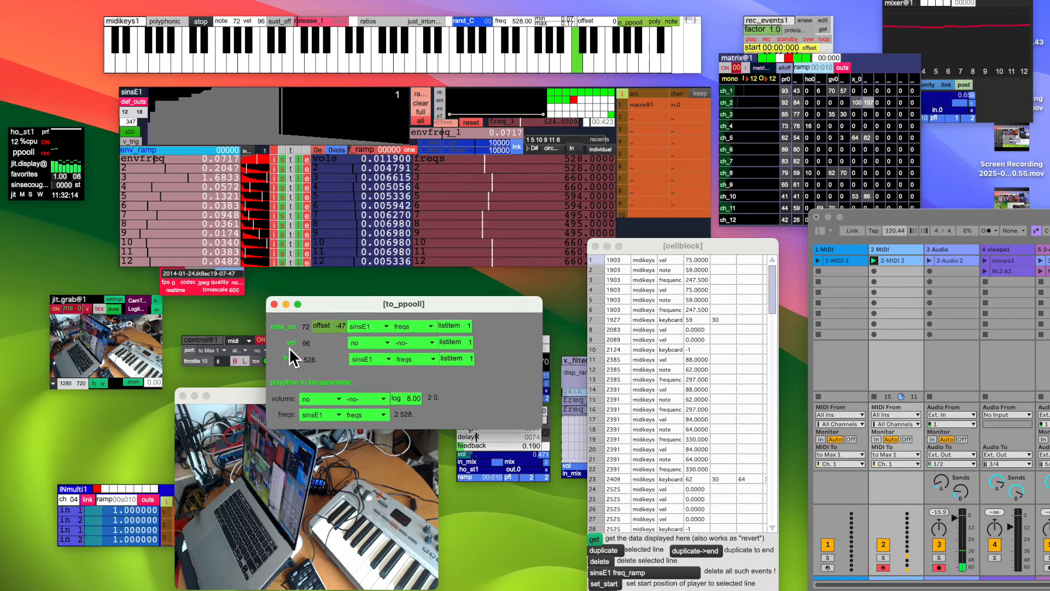
{"action": "mouse_move", "coordinate": [342, 303]}
{"action": "left_mouse_down"}
{"action": "mouse_move", "coordinate": [303, 310]}
{"action": "mouse_move", "coordinate": [370, 333]}
{"action": "mouse_move", "coordinate": [350, 301]}
{"action": "left_mouse_up"}
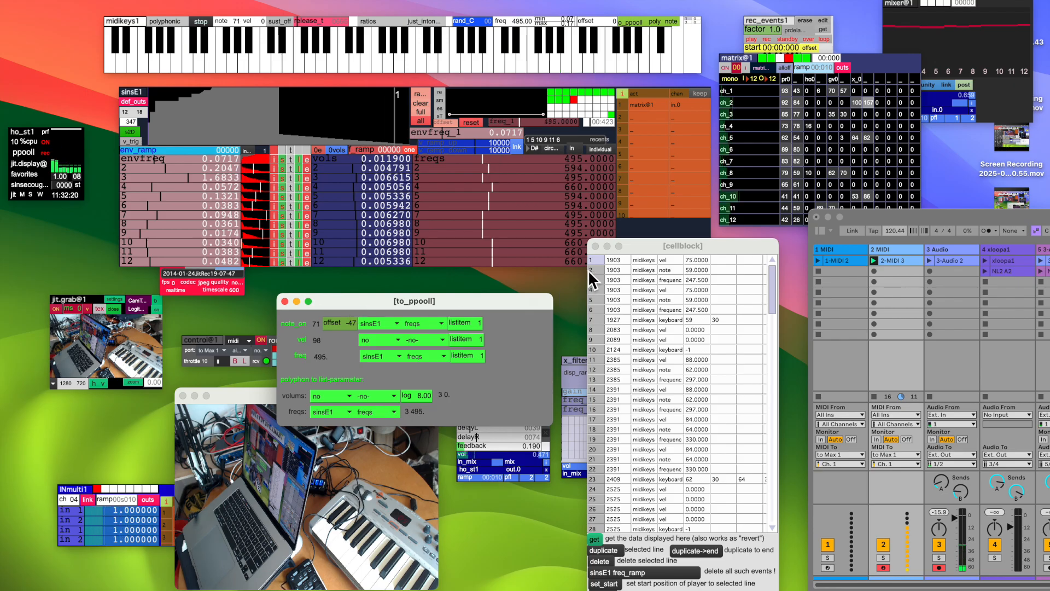
{"action": "left_click_drag", "start_coordinate": [651, 244], "coordinate": [722, 250]}
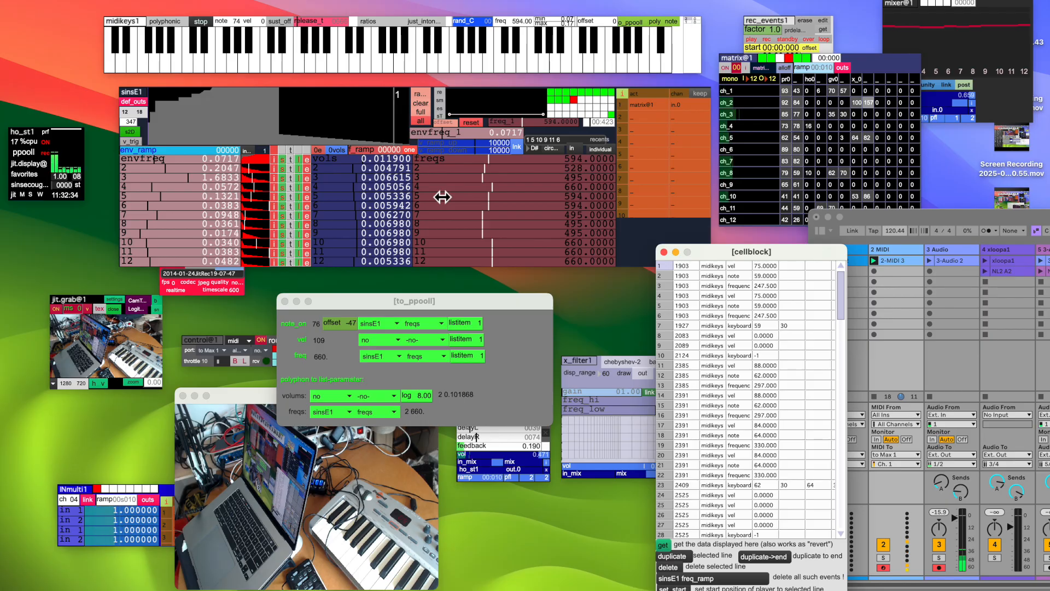
{"action": "left_click_drag", "start_coordinate": [445, 304], "coordinate": [448, 300]}
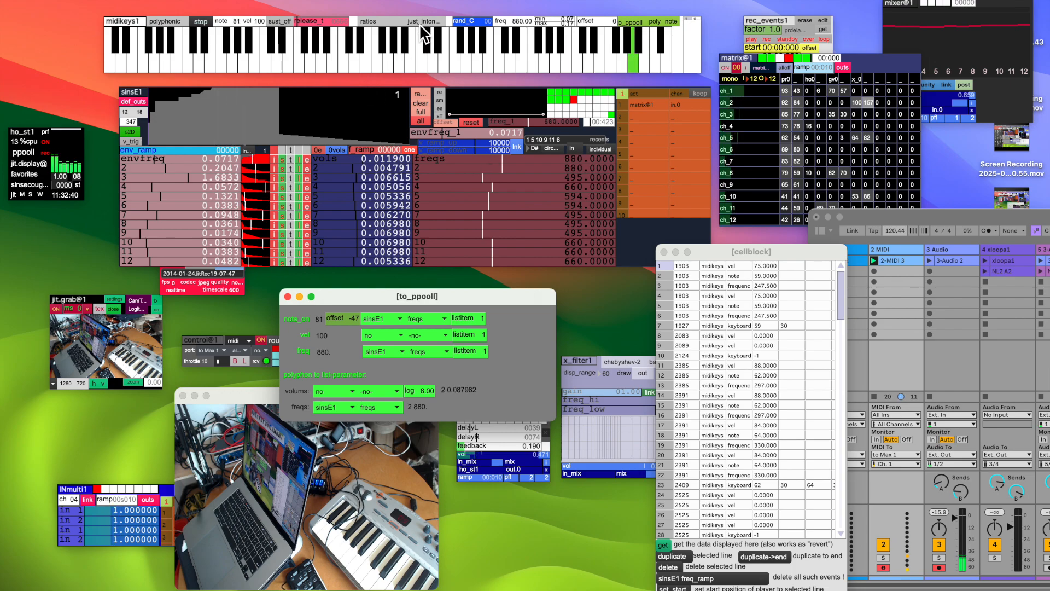
Review midikeys1's voice modes and tuning ratios, keeping polyphonic and just_intonation
{"action": "left_click", "coordinate": [156, 21]}
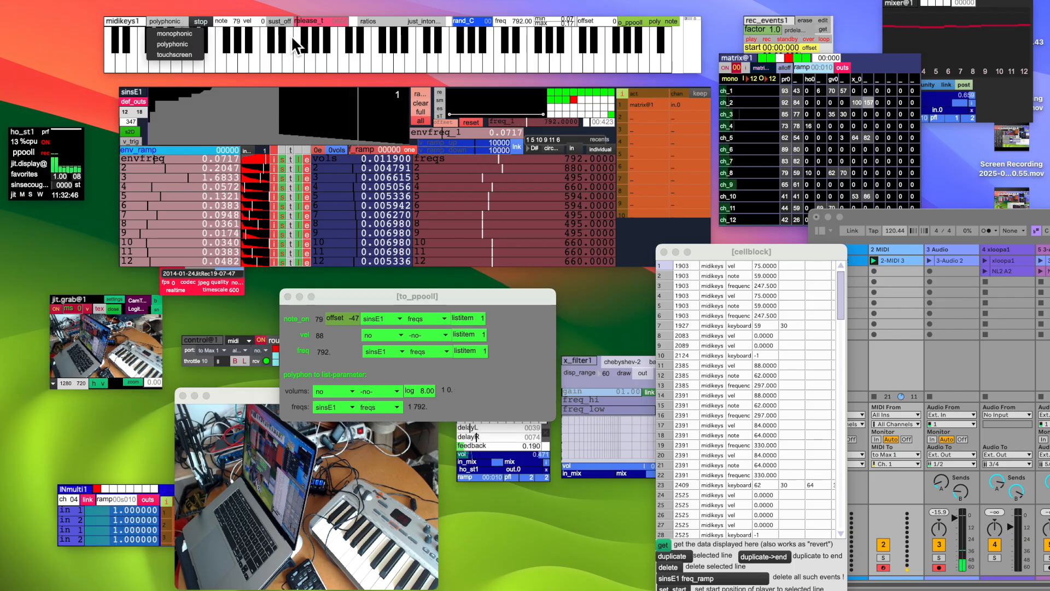
{"action": "left_click", "coordinate": [156, 44]}
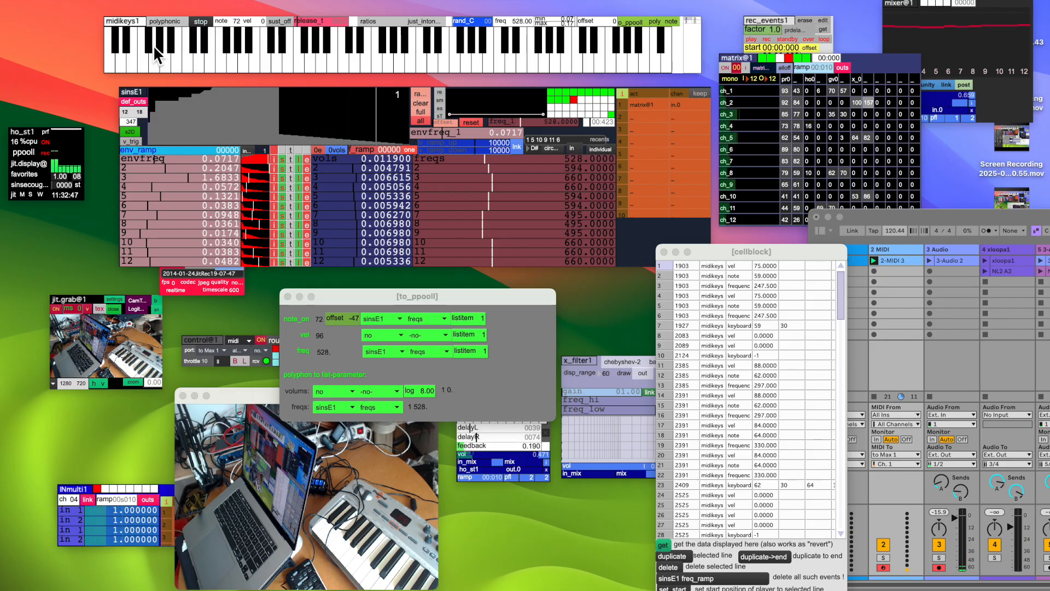
{"action": "left_click", "coordinate": [419, 22]}
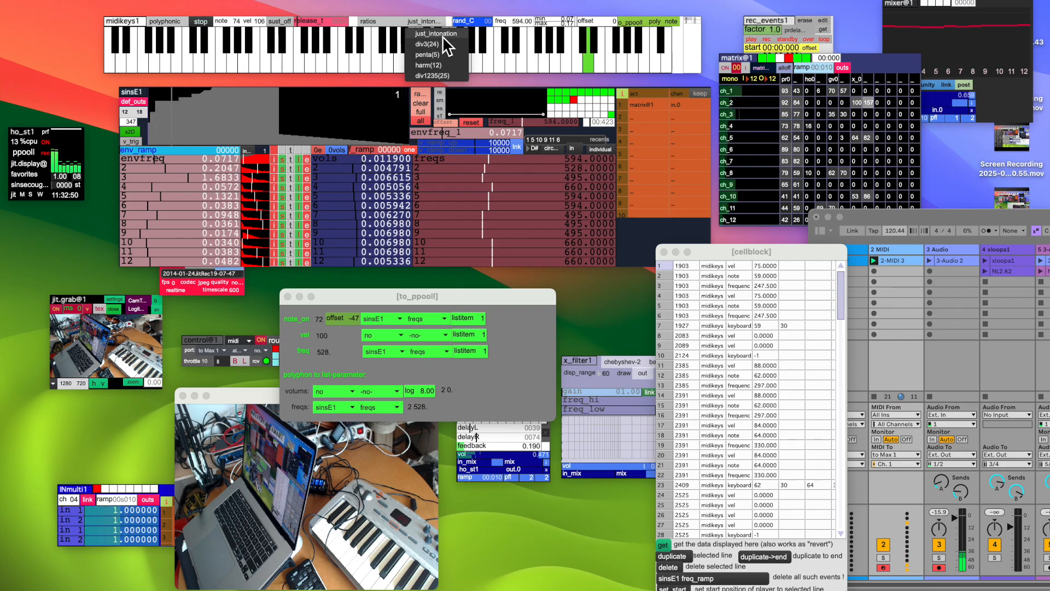
{"action": "left_click", "coordinate": [441, 37]}
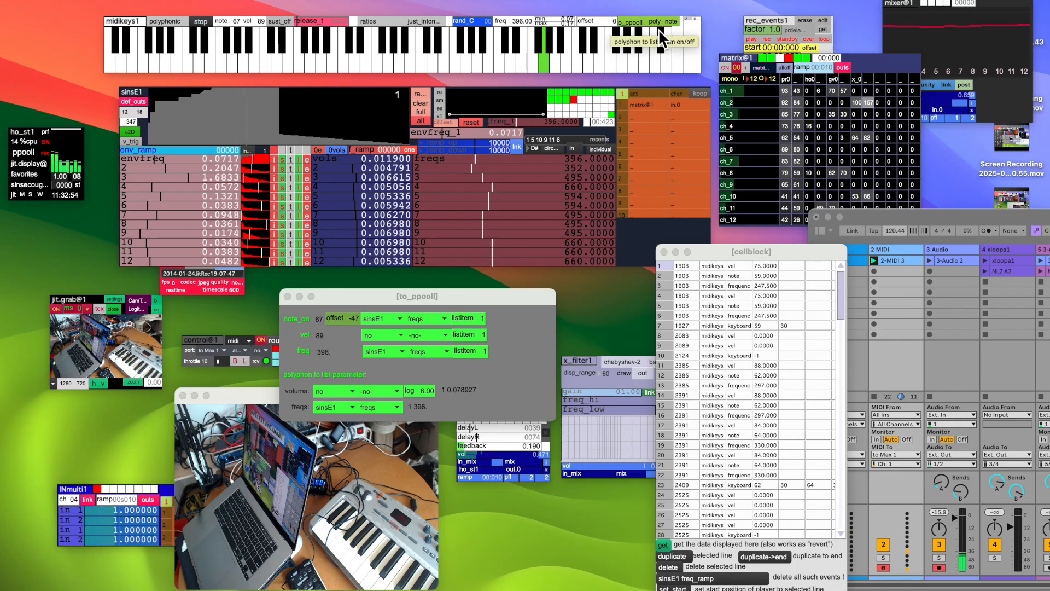
Park the to_ppooll window over the cellblock window, clear of the sinsE1 and matrix@1 acts
{"action": "left_click_drag", "start_coordinate": [397, 301], "coordinate": [815, 9]}
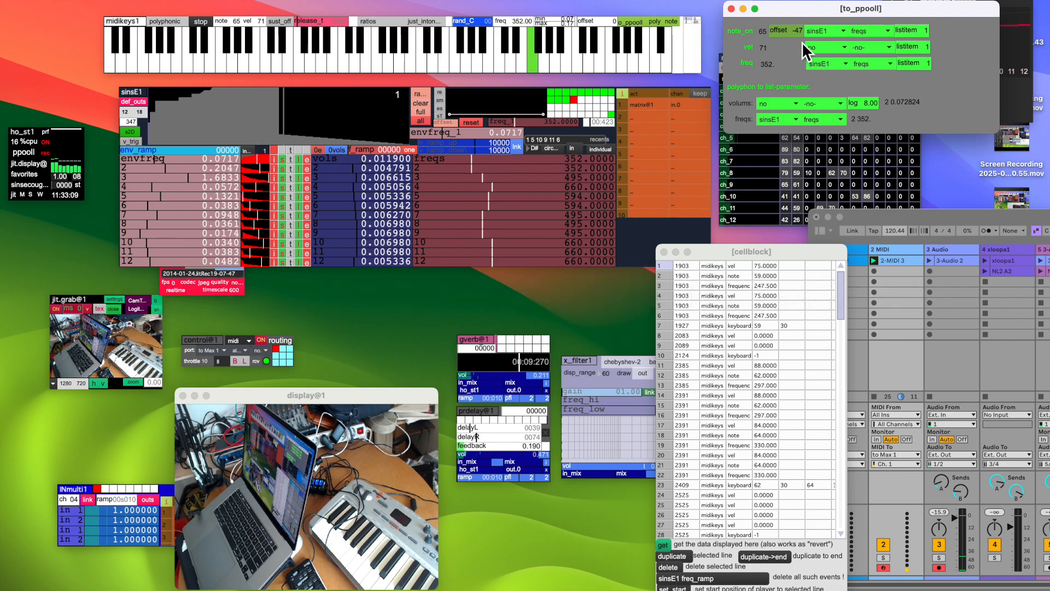
{"action": "left_click_drag", "start_coordinate": [789, 11], "coordinate": [779, 248]}
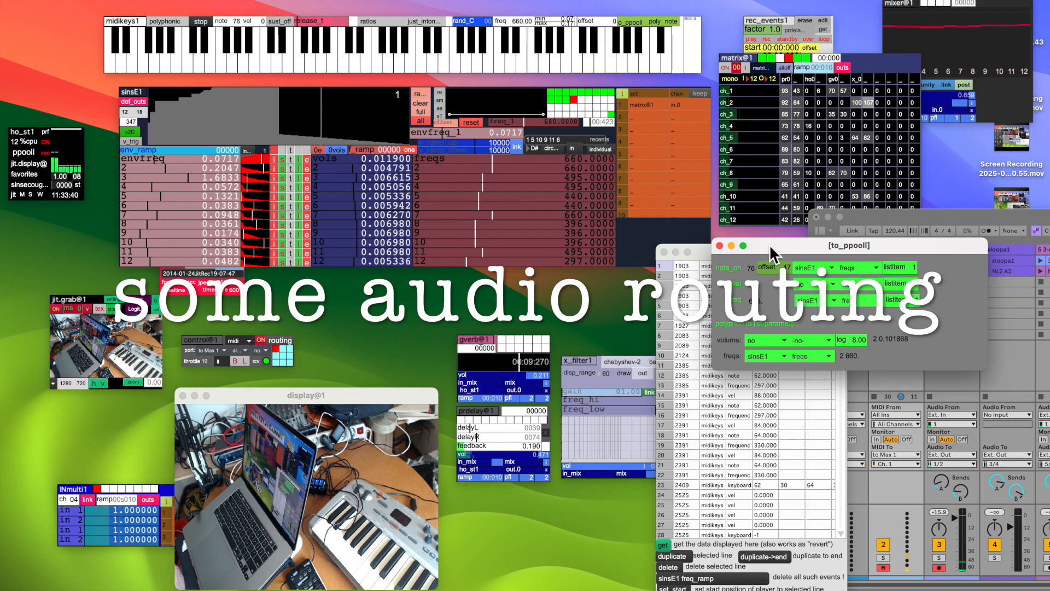
Nudge the sinsE1 act slightly to the left and toggle its def_outs setting twice
{"action": "left_click_drag", "start_coordinate": [126, 93], "coordinate": [120, 94]}
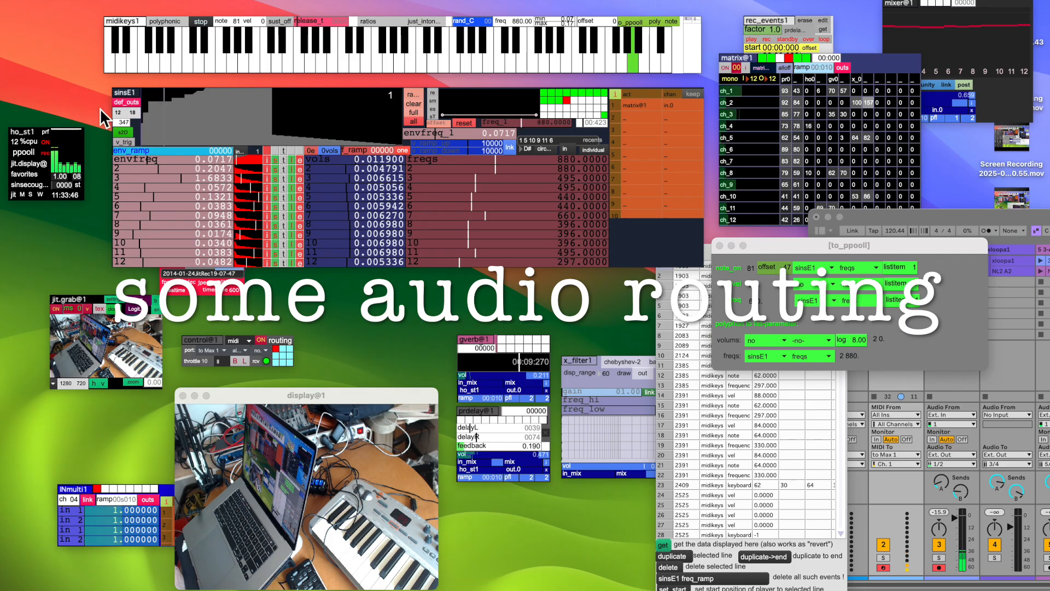
{"action": "left_click", "coordinate": [130, 104]}
{"action": "left_click", "coordinate": [131, 105]}
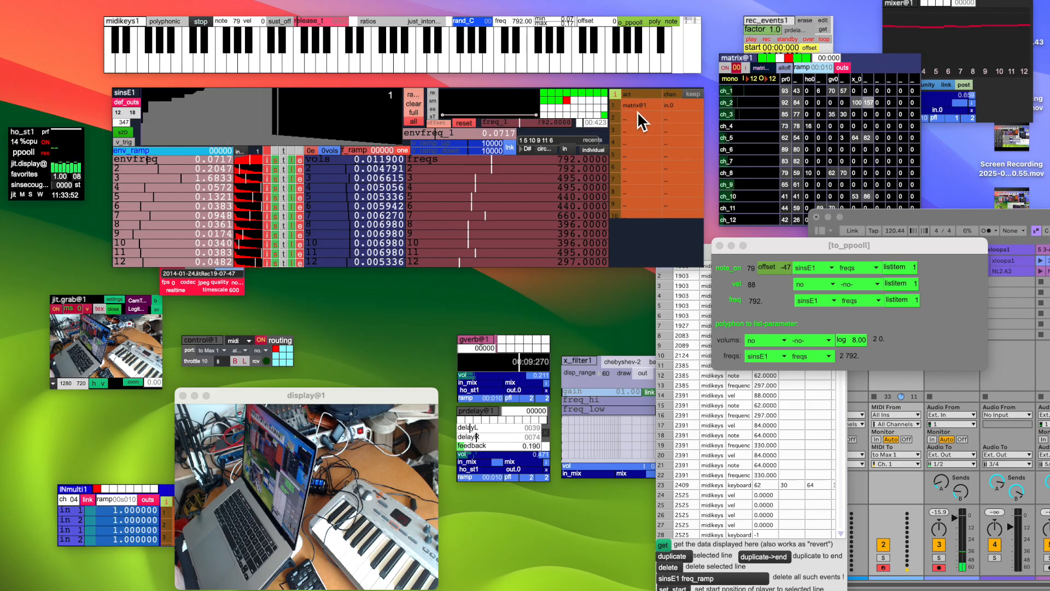
Show matrix@1's output routing to prdelay@1, ho_st1, gverb@1 and x_filter1, and move the act slightly lower, clear of rec_events1
{"action": "left_click", "coordinate": [726, 56]}
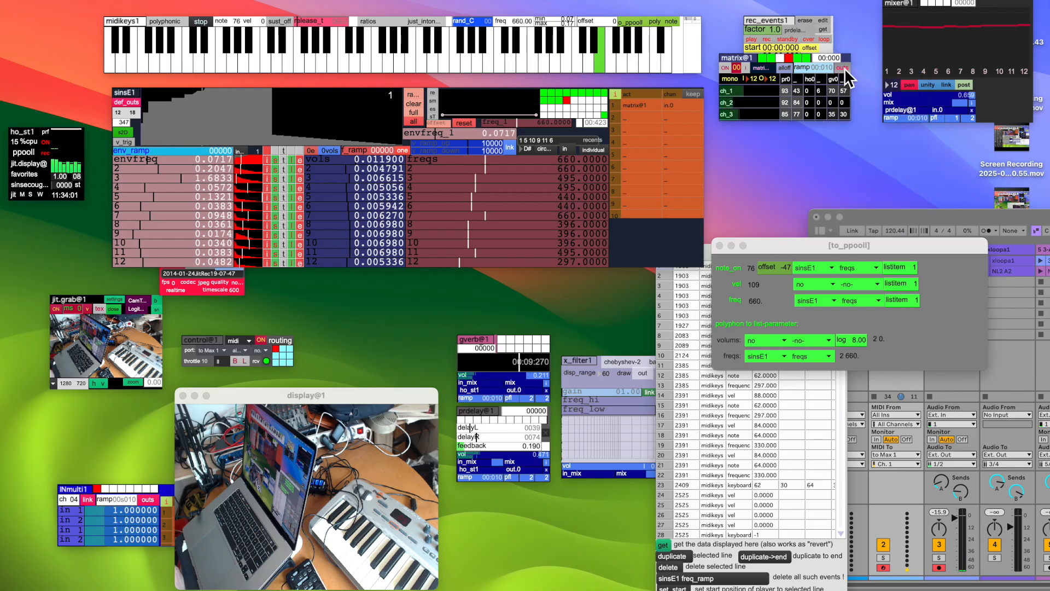
{"action": "left_click", "coordinate": [844, 67]}
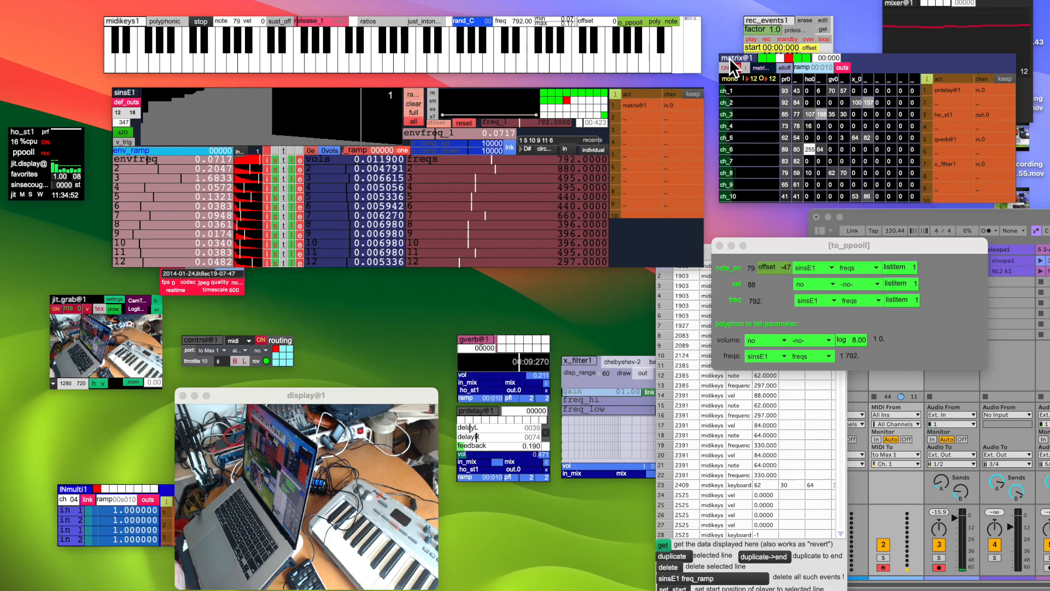
{"action": "left_click_drag", "start_coordinate": [729, 57], "coordinate": [727, 78]}
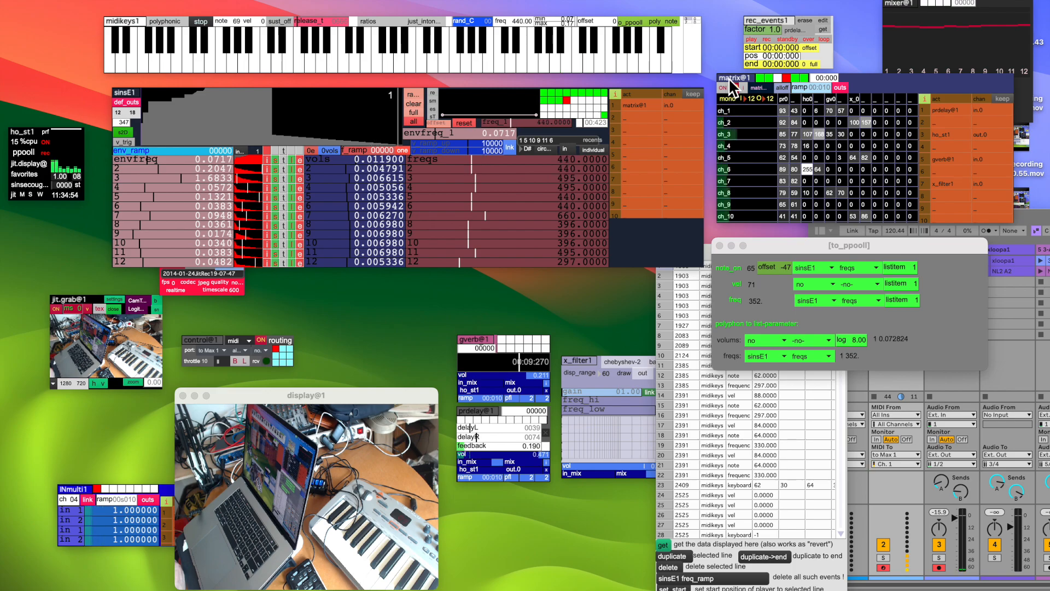
Raise the volumes of sinsE1's partials below the first in its vols list, and set gverb@1's vol to about 0.5
{"action": "left_click_drag", "start_coordinate": [371, 173], "coordinate": [364, 261]}
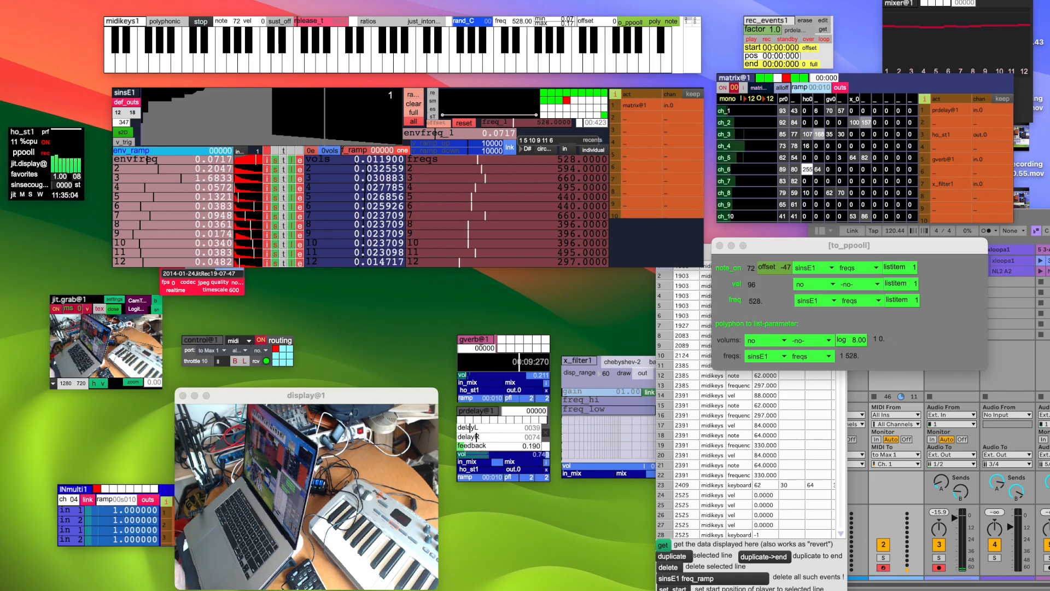
{"action": "left_click_drag", "start_coordinate": [541, 382], "coordinate": [545, 381]}
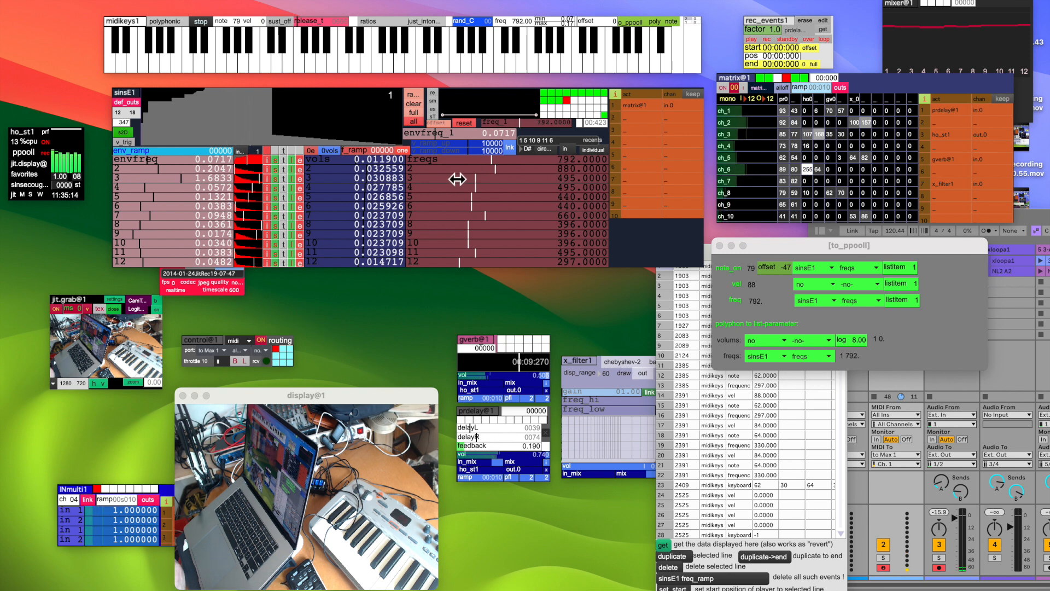
Redraw the partial frequencies in sinsE1's freqs list and move the to_ppooll window off the cellblock window to beneath gverb@1 and prdelay@1
{"action": "left_click_drag", "start_coordinate": [433, 159], "coordinate": [488, 263]}
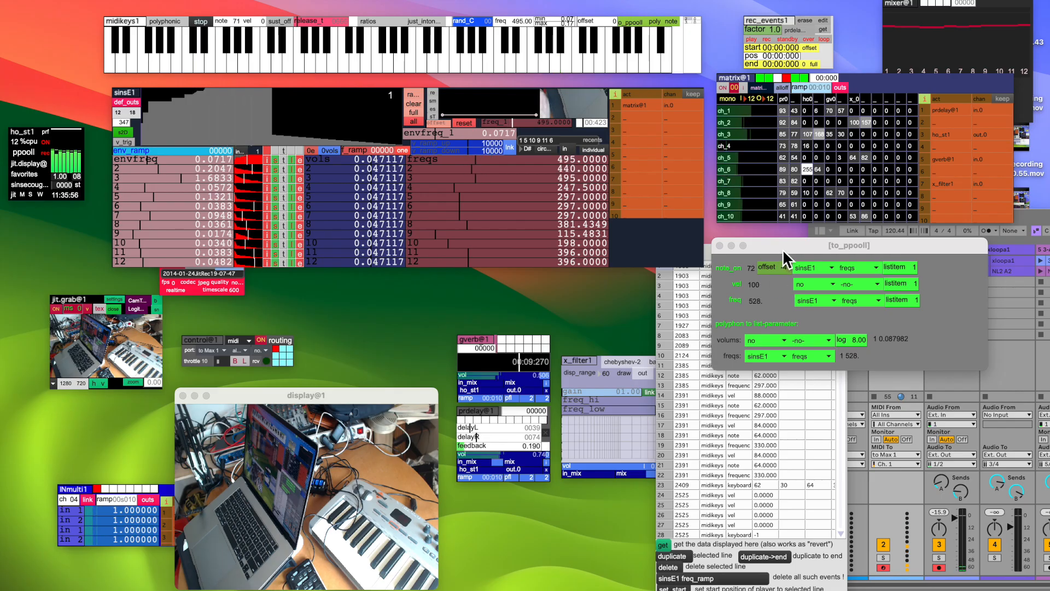
{"action": "left_click_drag", "start_coordinate": [781, 248], "coordinate": [386, 494]}
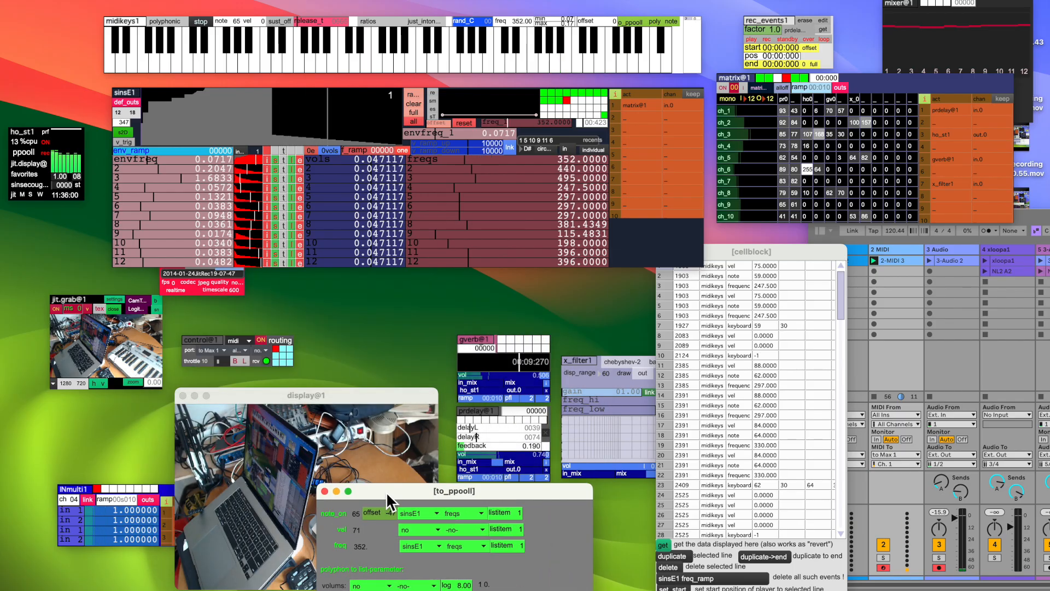